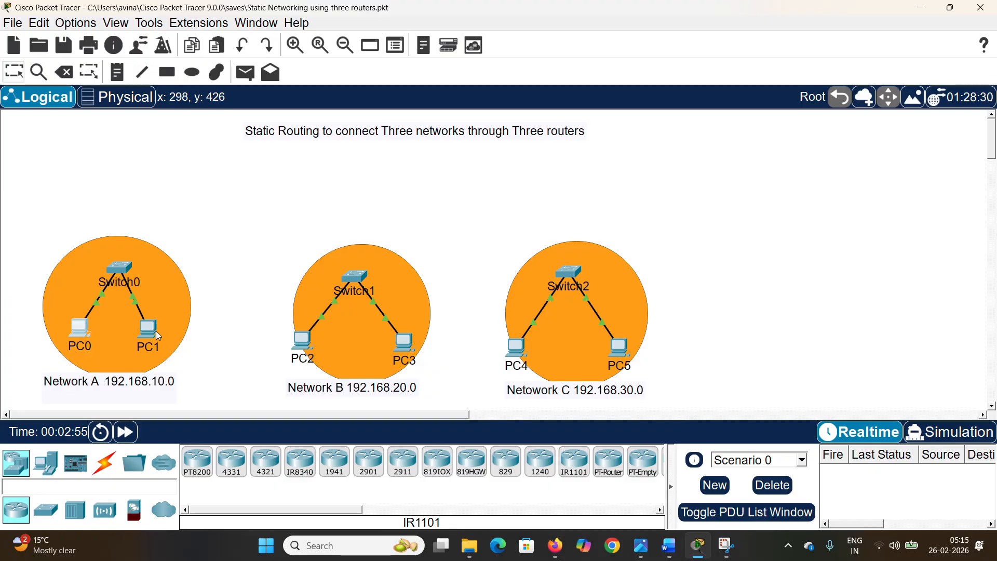
# Step: Check the IPv4 address, subnet mask and default gateway in PC1's IP configuration
pyautogui.click(156, 334)
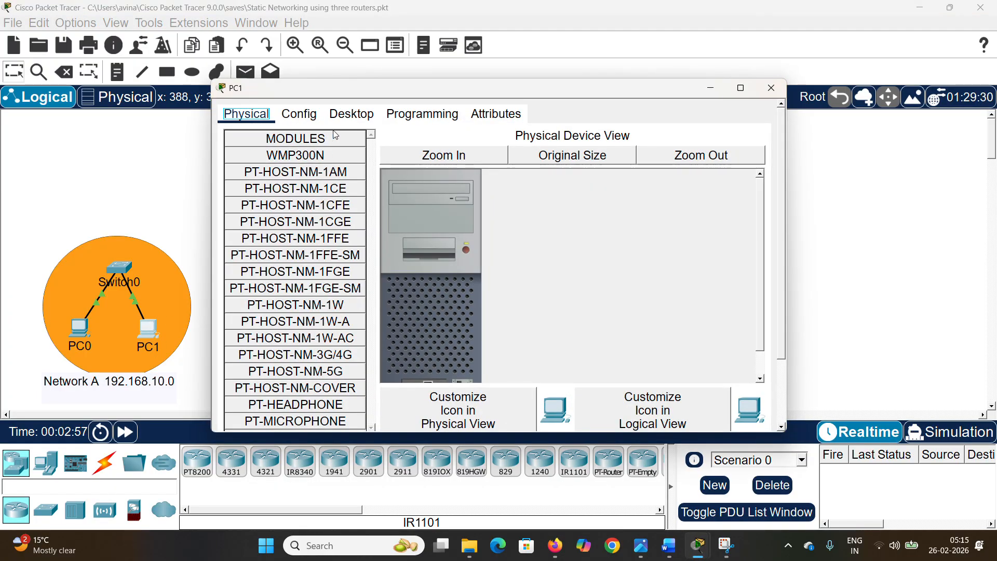
pyautogui.click(352, 115)
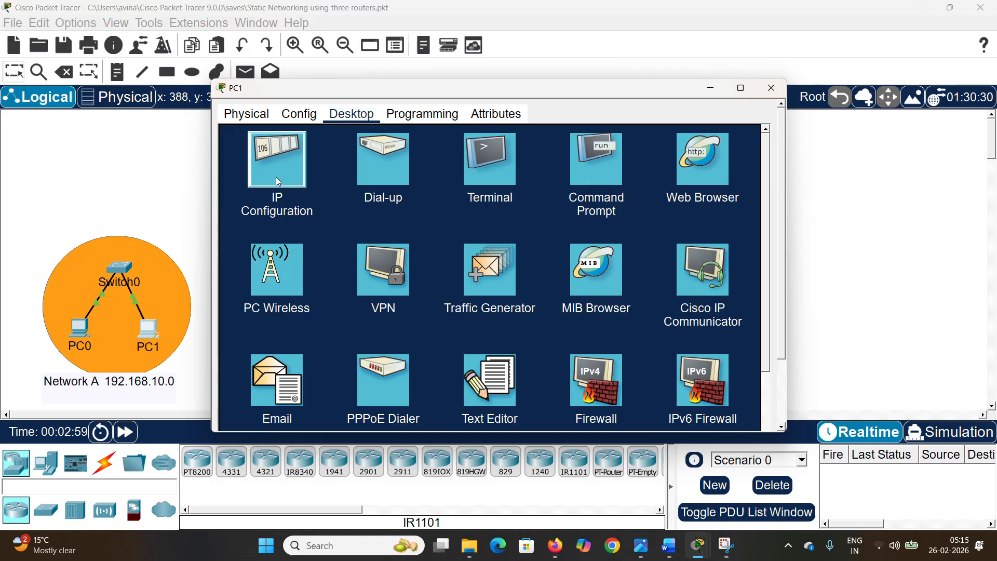
pyautogui.click(276, 177)
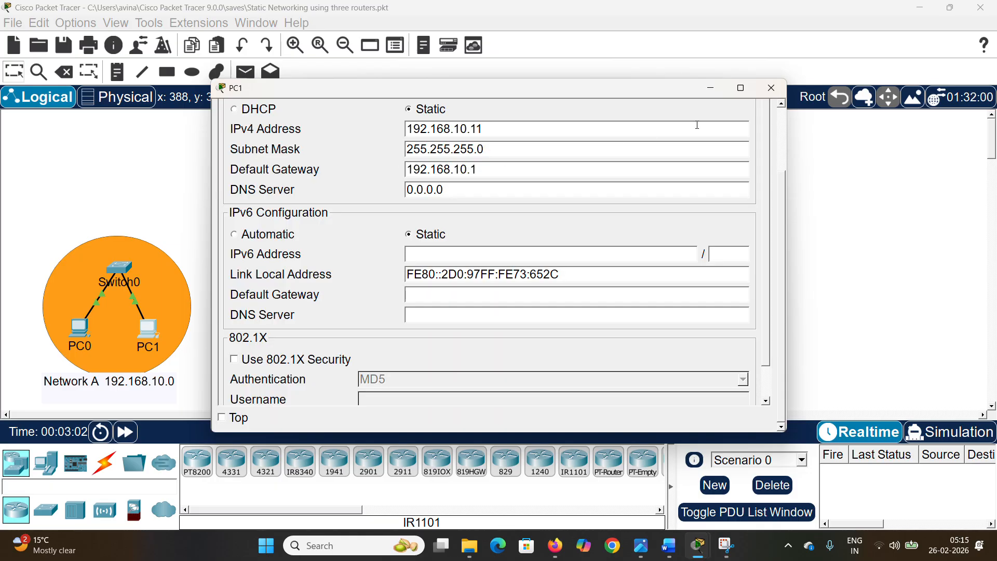
pyautogui.click(771, 88)
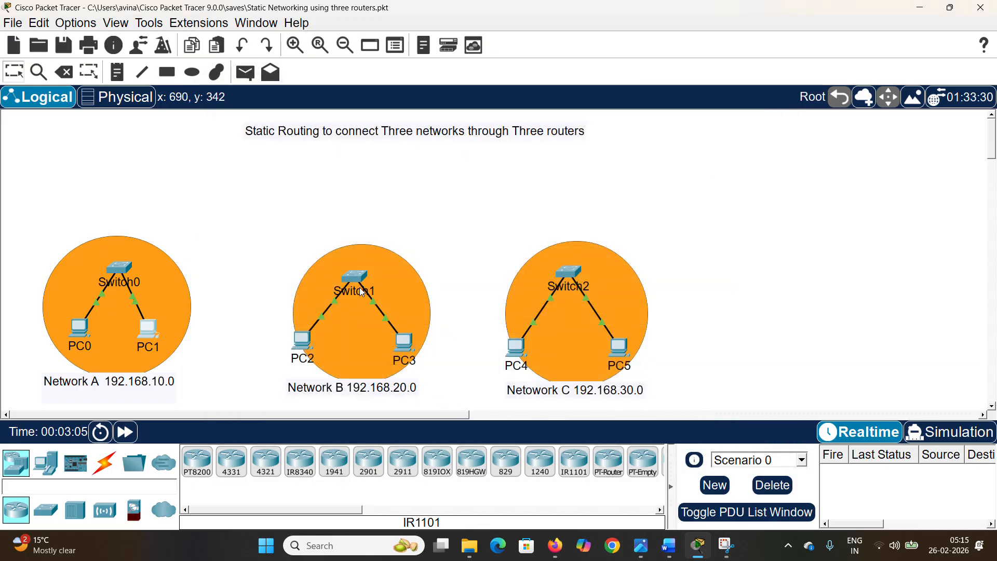
# Step: Reposition Switch1, PC2 and PC3 so they sit neatly inside the Network B circle
pyautogui.moveTo(363, 279); pyautogui.dragTo(372, 272)
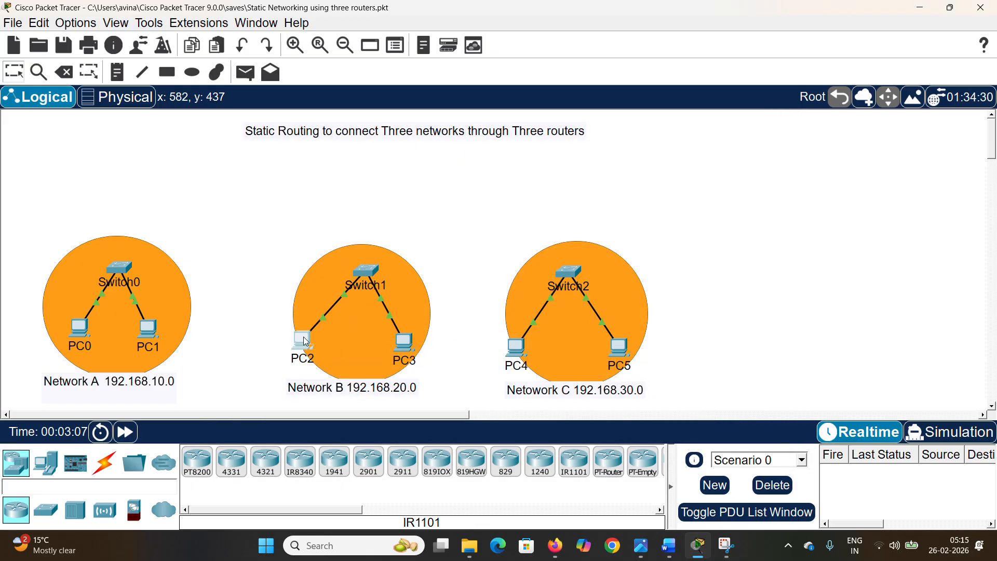
pyautogui.moveTo(305, 340); pyautogui.dragTo(321, 321)
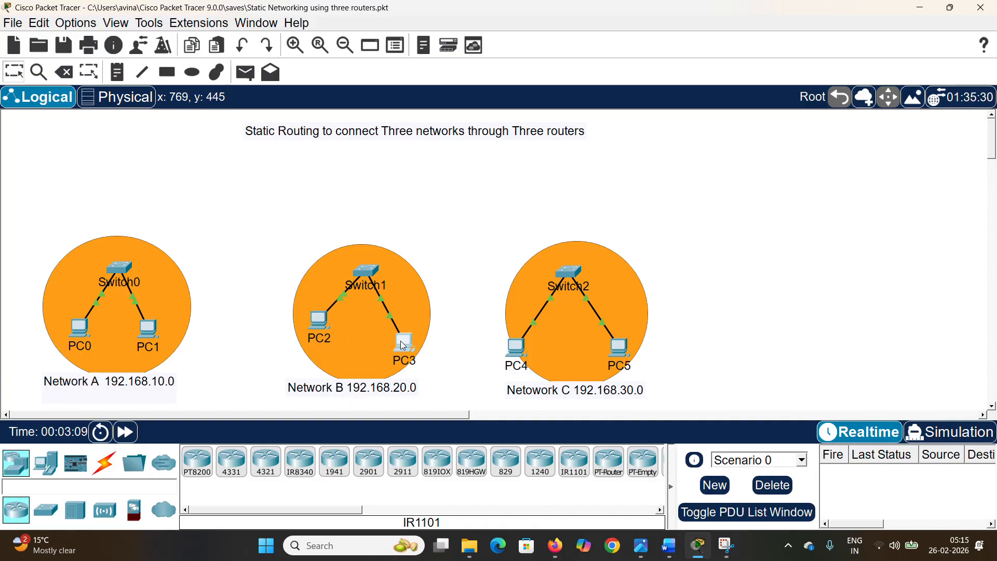
pyautogui.moveTo(403, 345); pyautogui.dragTo(390, 340)
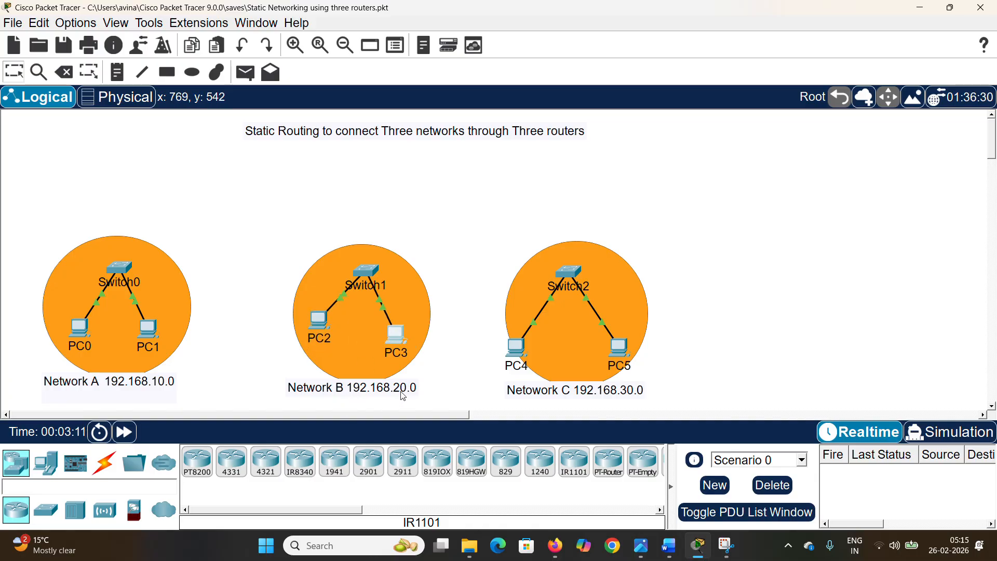
# Step: Check PC2's IP configuration, focusing on its default gateway
pyautogui.click(324, 332)
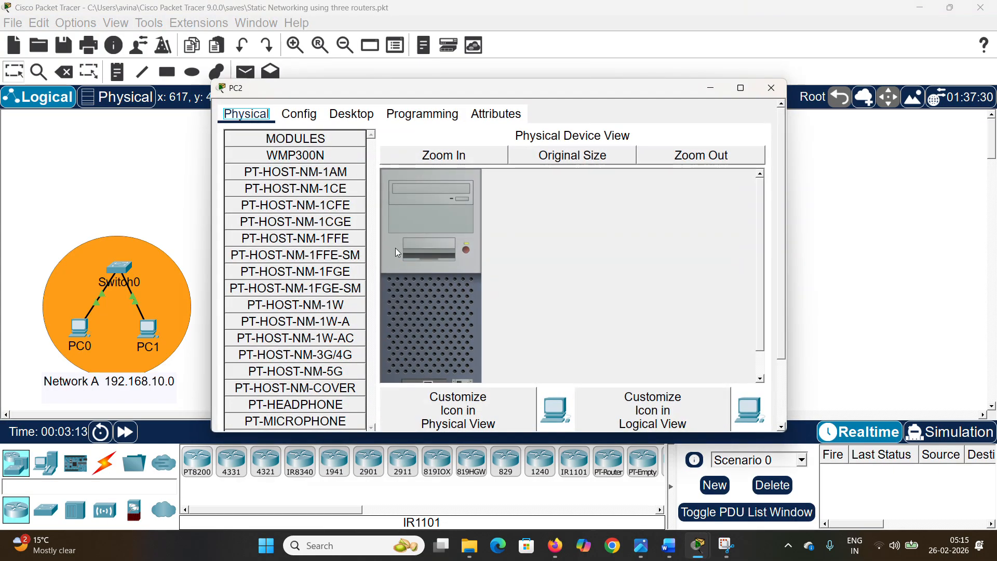
pyautogui.click(362, 120)
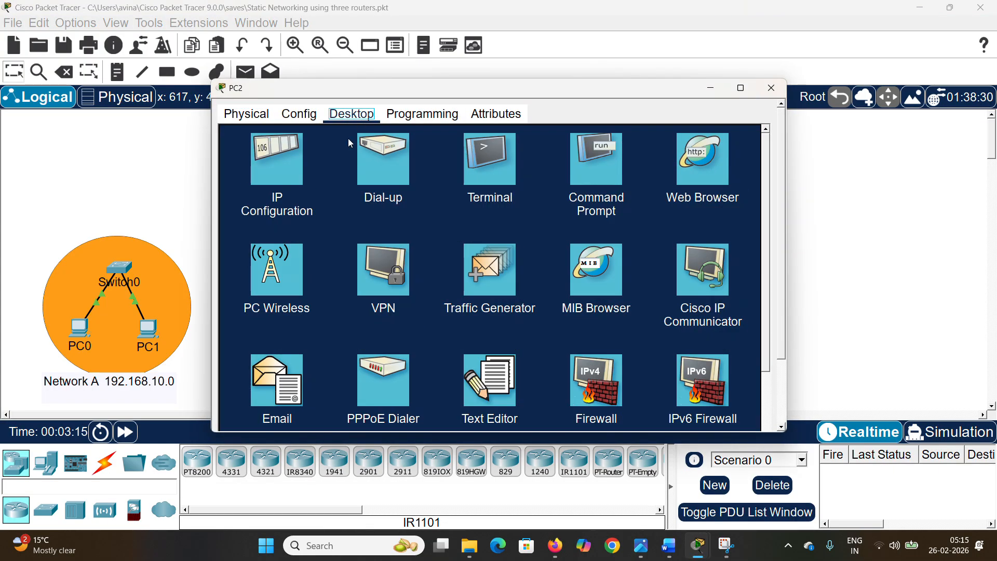
pyautogui.click(271, 182)
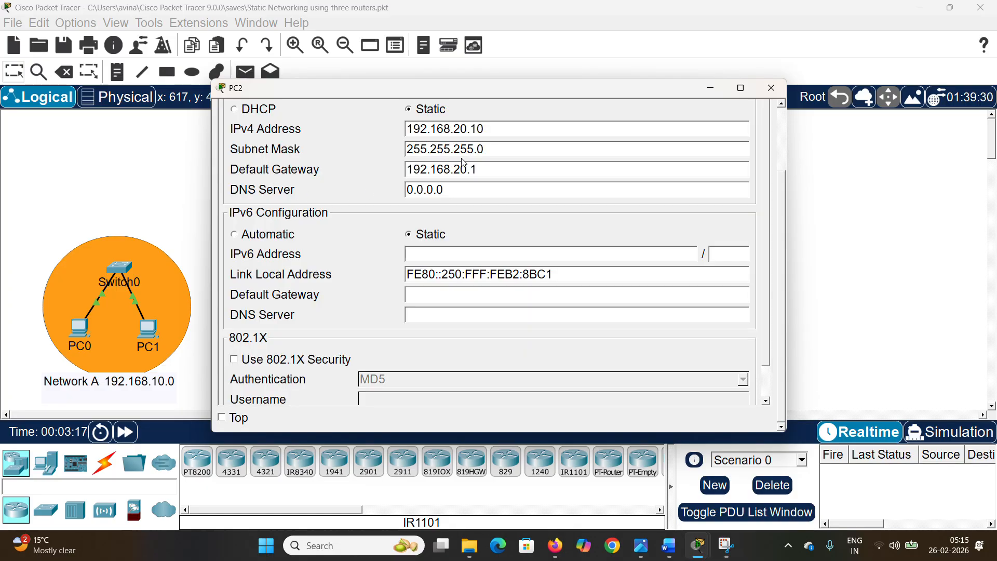
pyautogui.moveTo(475, 169); pyautogui.dragTo(398, 170)
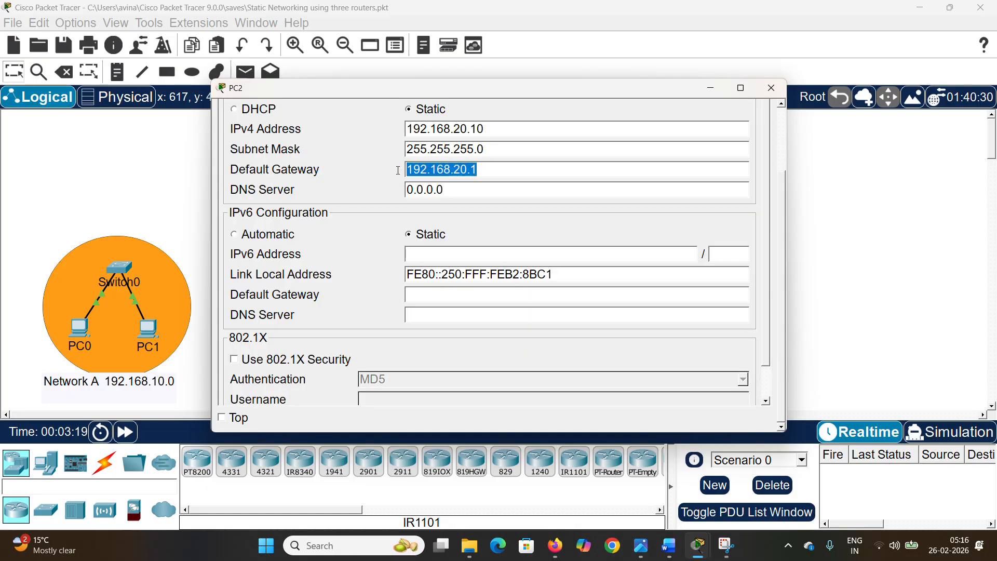
pyautogui.click(771, 88)
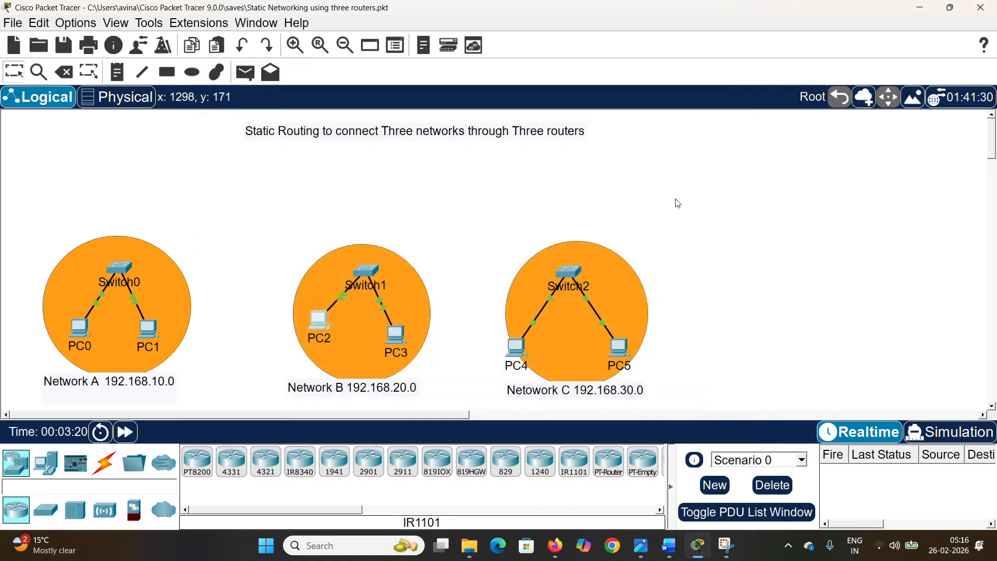
# Step: Reposition PC4, Switch2 and PC5 so they sit neatly inside the Network C circle
pyautogui.moveTo(517, 364); pyautogui.dragTo(535, 348)
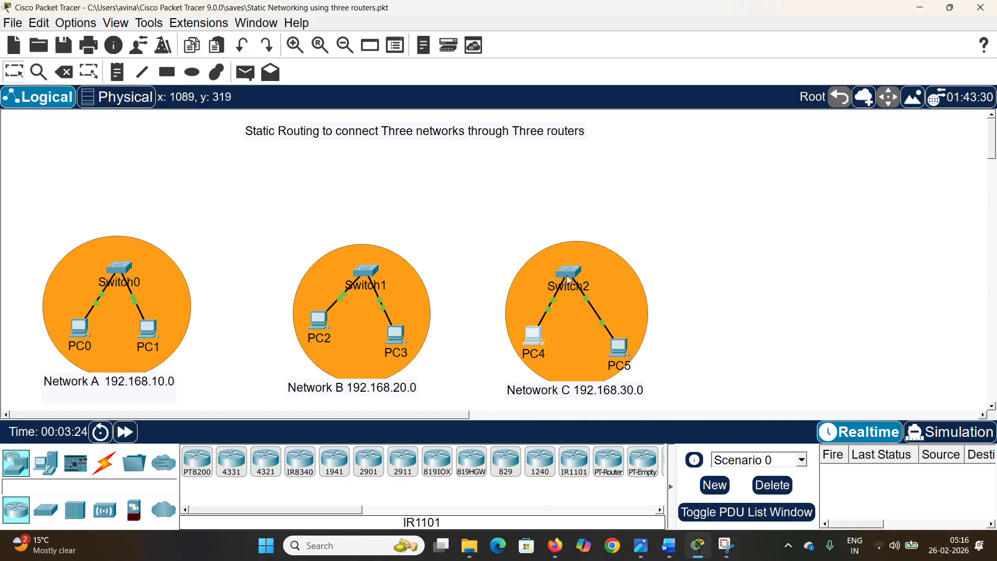
pyautogui.moveTo(567, 275); pyautogui.dragTo(575, 273)
pyautogui.moveTo(616, 345); pyautogui.dragTo(610, 334)
# Step: Check the IPv4 address and default gateway in PC4's IP configuration
pyautogui.click(536, 337)
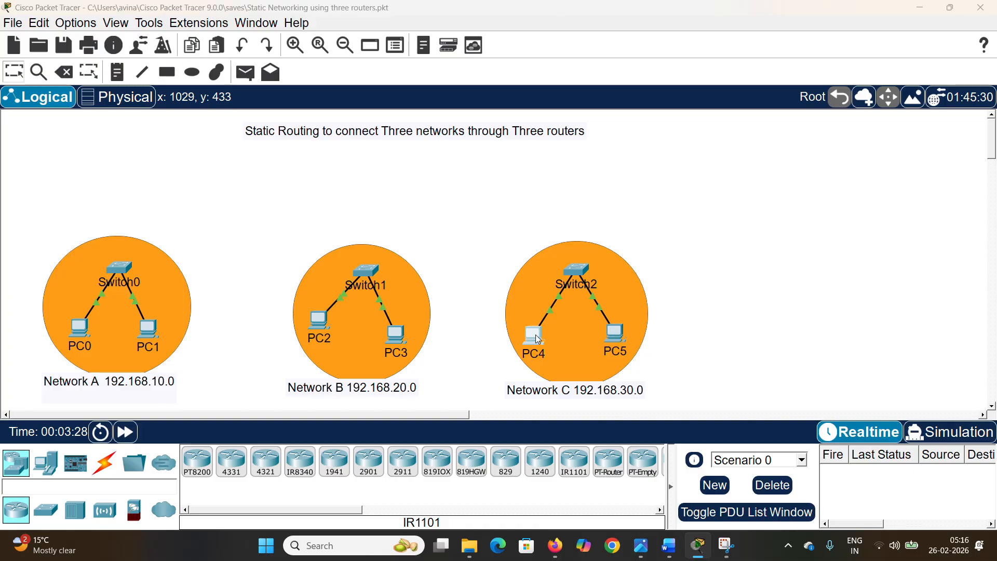
pyautogui.click(351, 114)
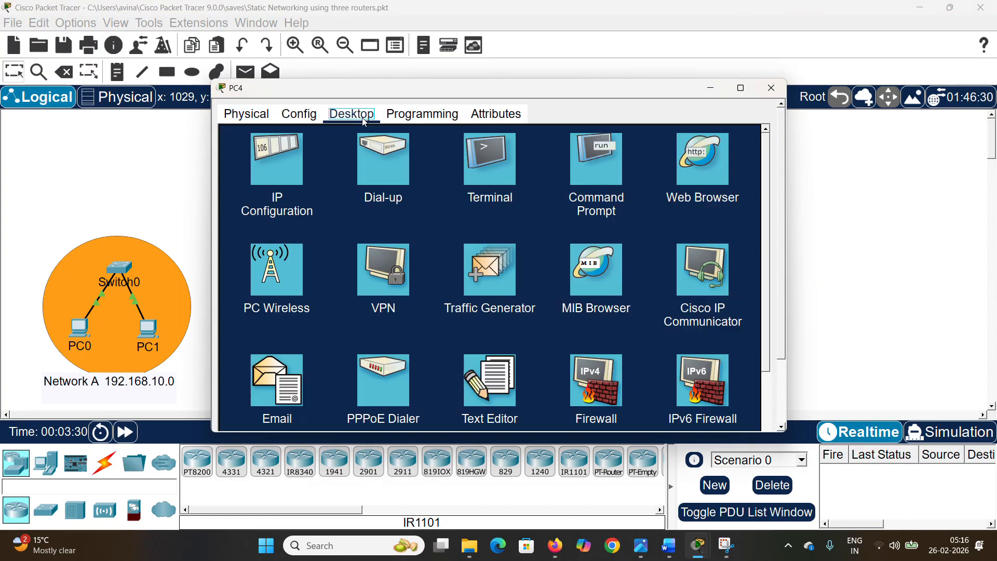
pyautogui.click(291, 170)
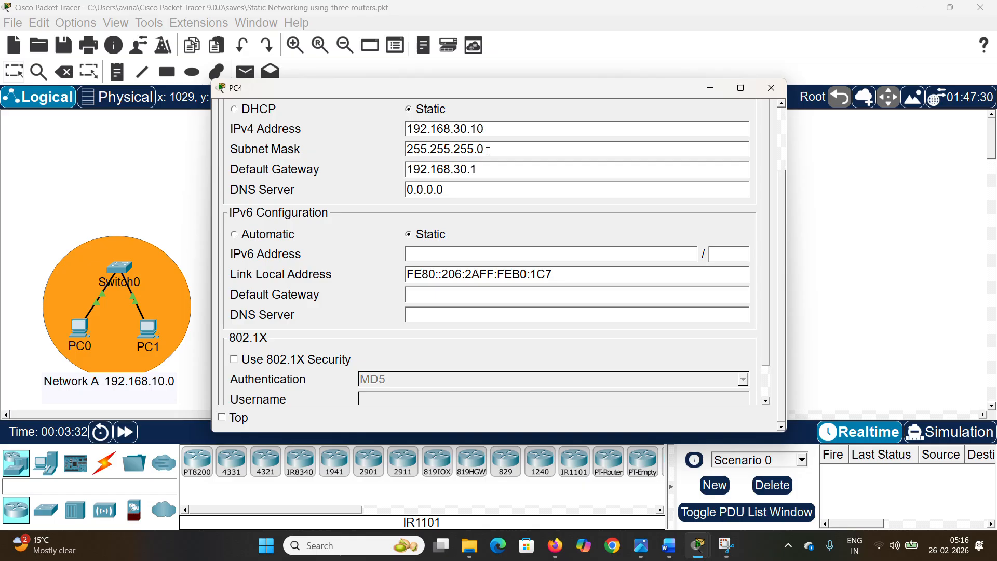
pyautogui.moveTo(501, 134); pyautogui.dragTo(398, 141)
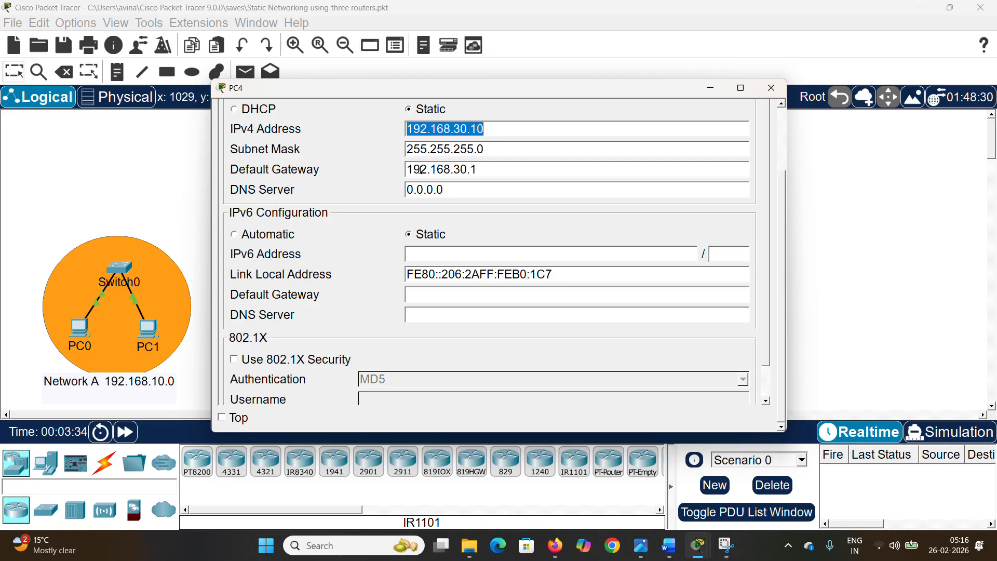
pyautogui.click(483, 172)
pyautogui.moveTo(488, 171); pyautogui.dragTo(404, 173)
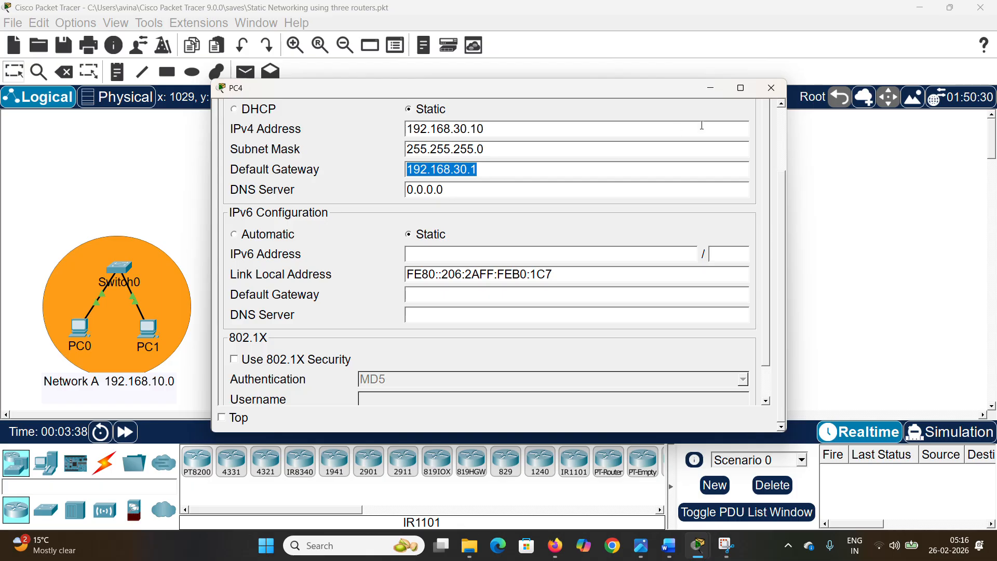
pyautogui.click(771, 88)
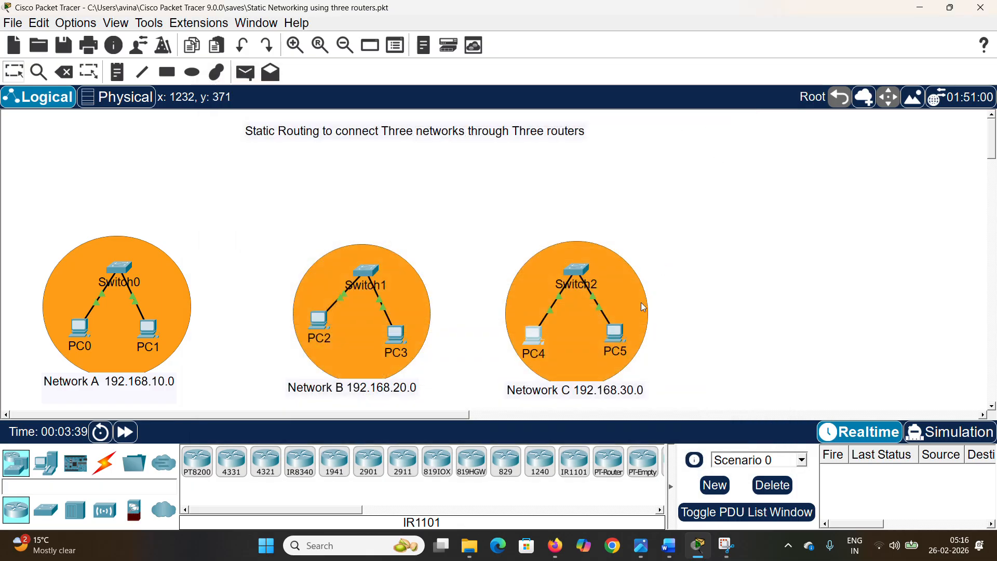
# Step: Check the IPv4 address and default gateway in PC5's IP configuration
pyautogui.click(618, 338)
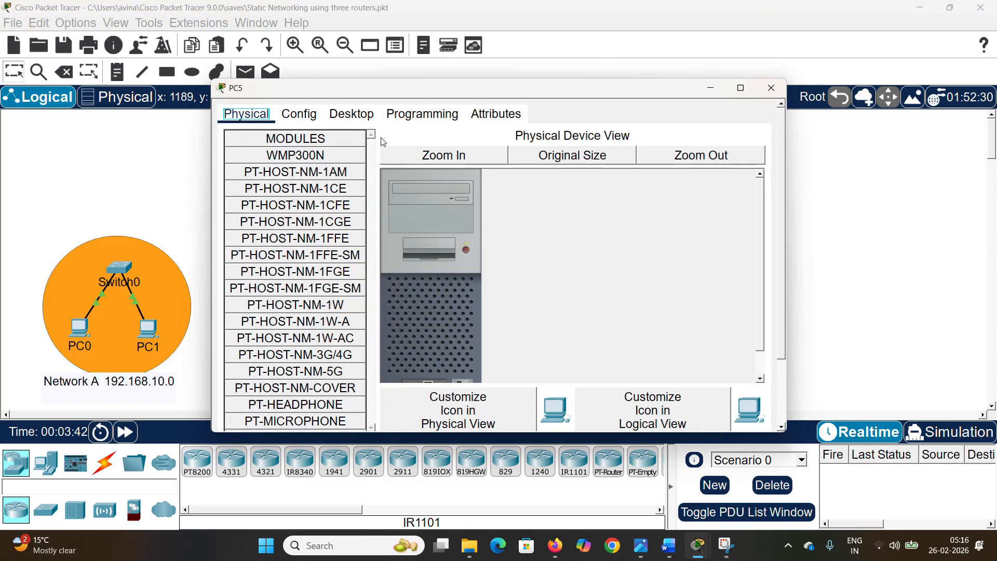
pyautogui.click(352, 114)
pyautogui.click(254, 173)
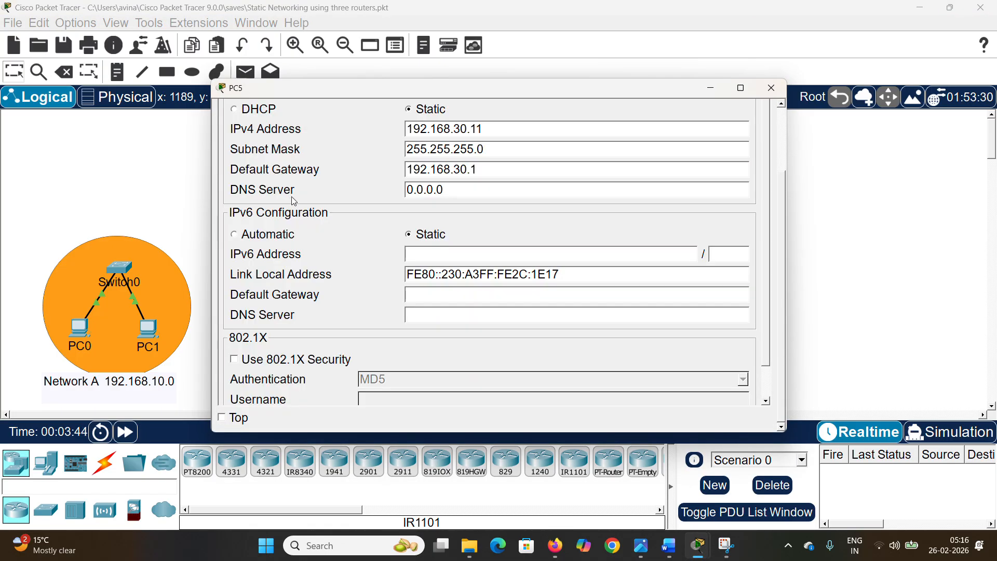
pyautogui.moveTo(496, 133); pyautogui.dragTo(411, 133)
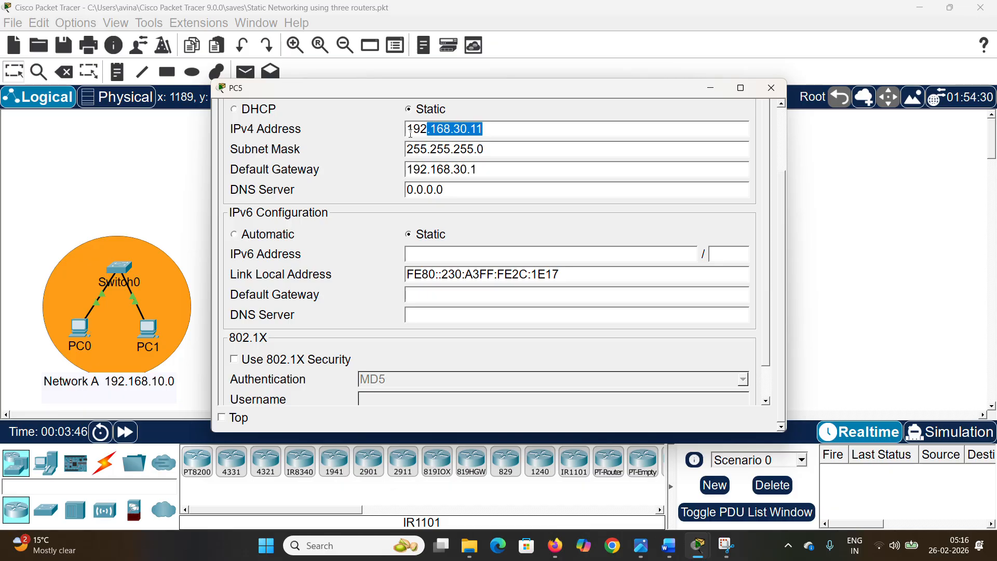
pyautogui.moveTo(487, 175); pyautogui.dragTo(404, 177)
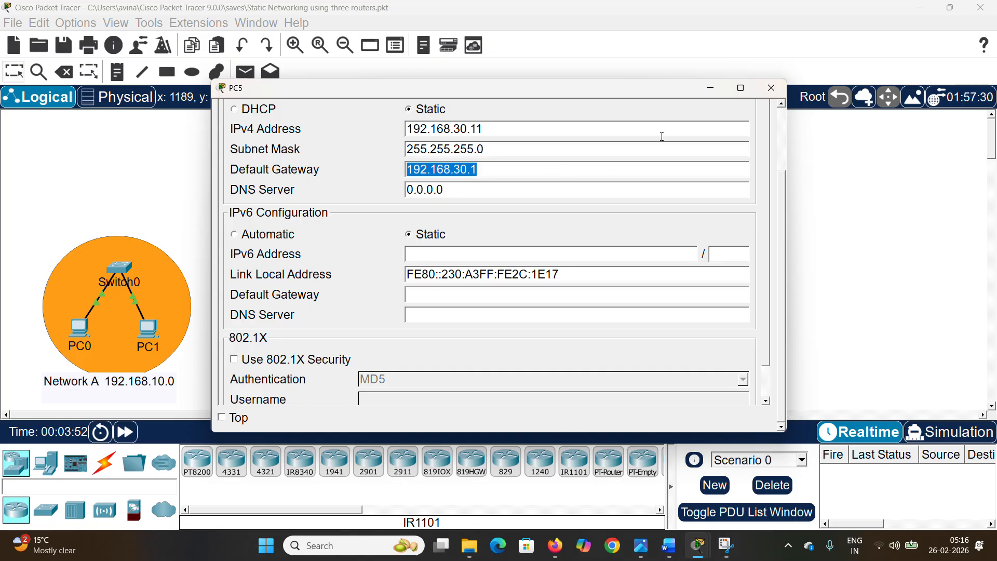
pyautogui.click(772, 88)
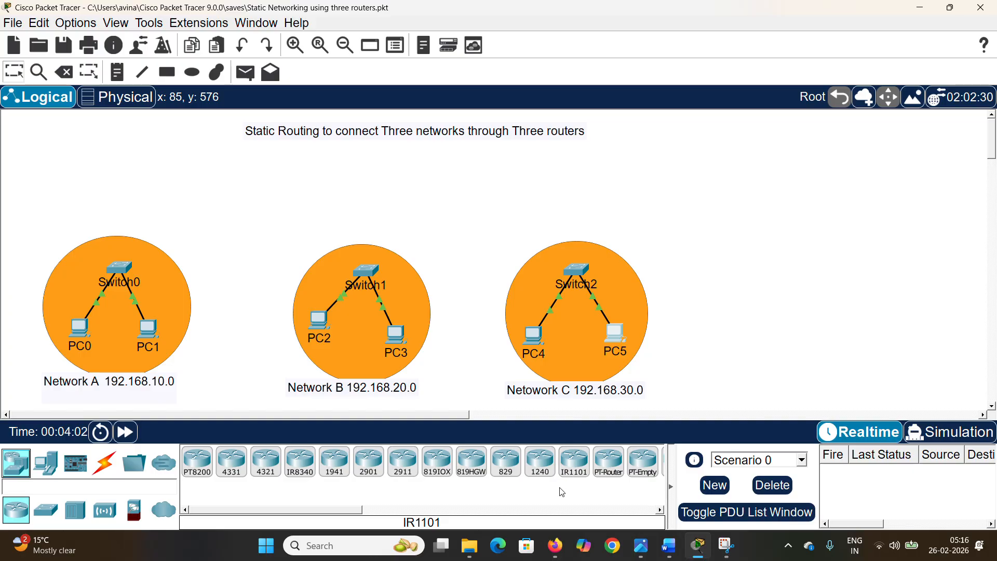
# Step: Place three Router-PT routers in a row, one above each of the Network A, B and C circles
pyautogui.click(610, 465)
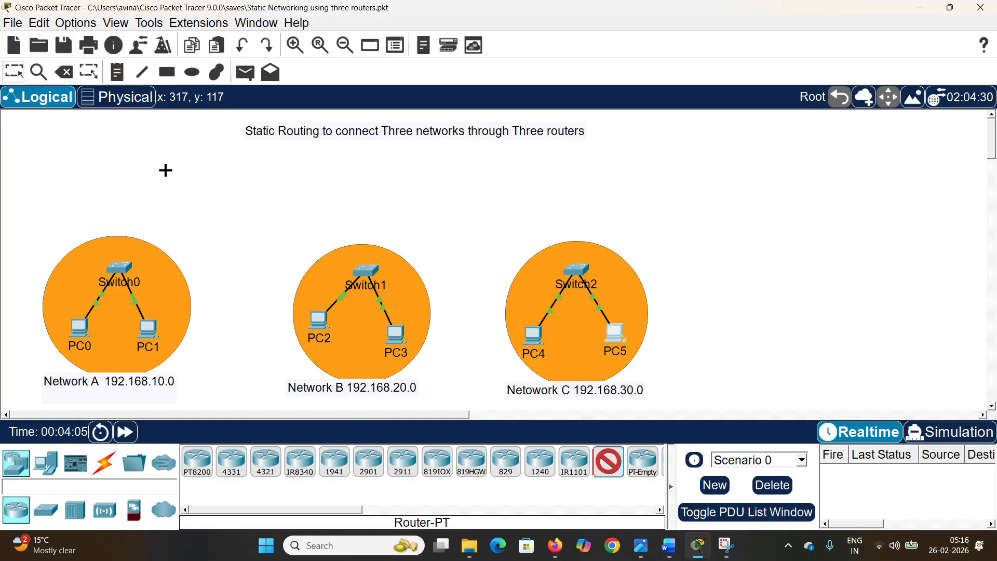
pyautogui.click(167, 160)
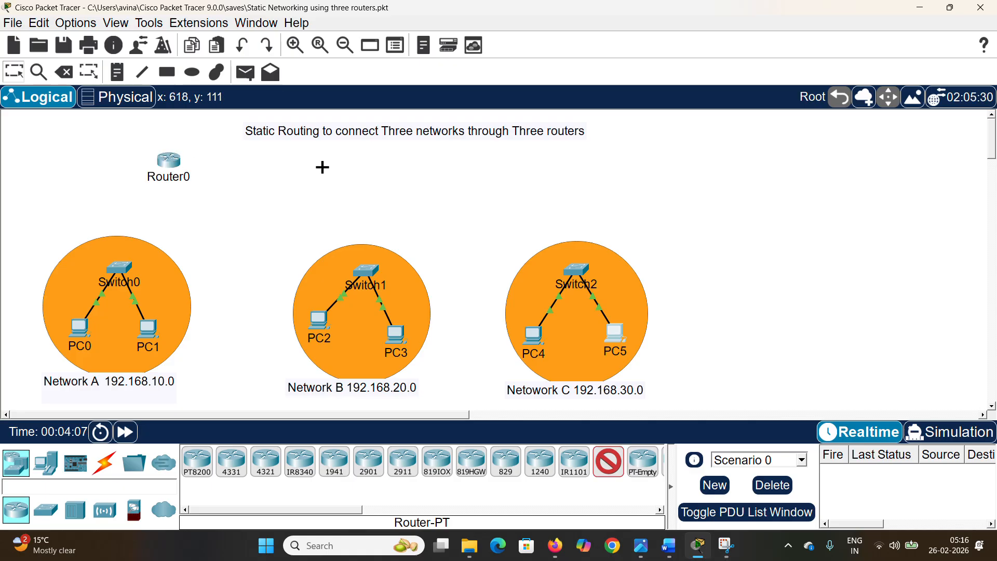
pyautogui.click(352, 163)
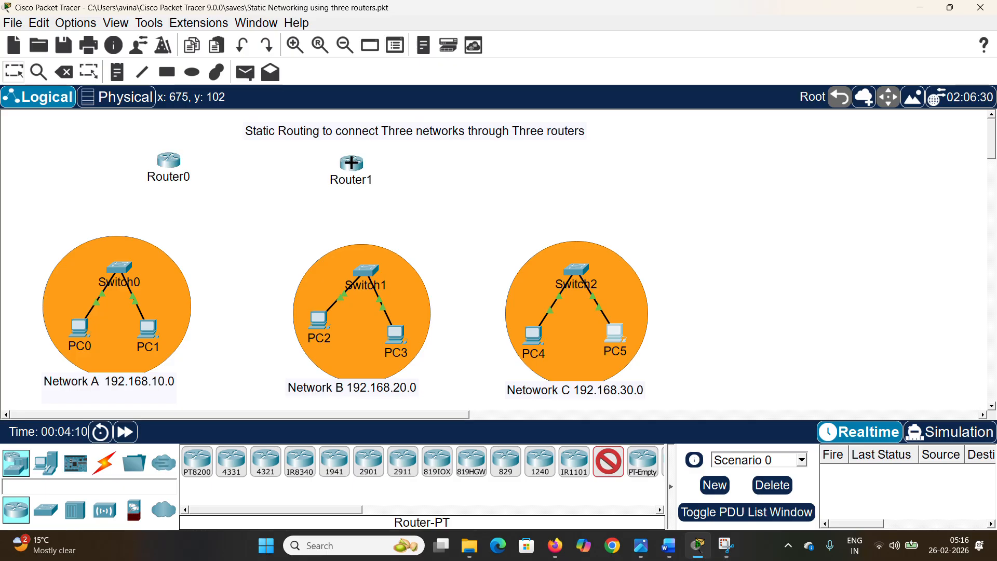
pyautogui.click(560, 157)
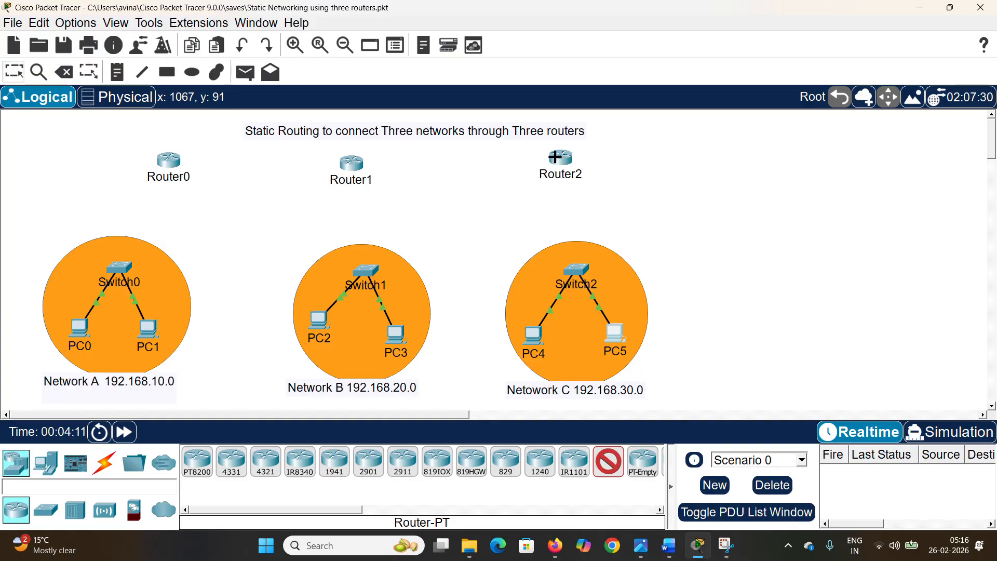
# Step: Connect Switch0 in Network A to Router0 with a Copper Straight-Through cable
pyautogui.click(105, 464)
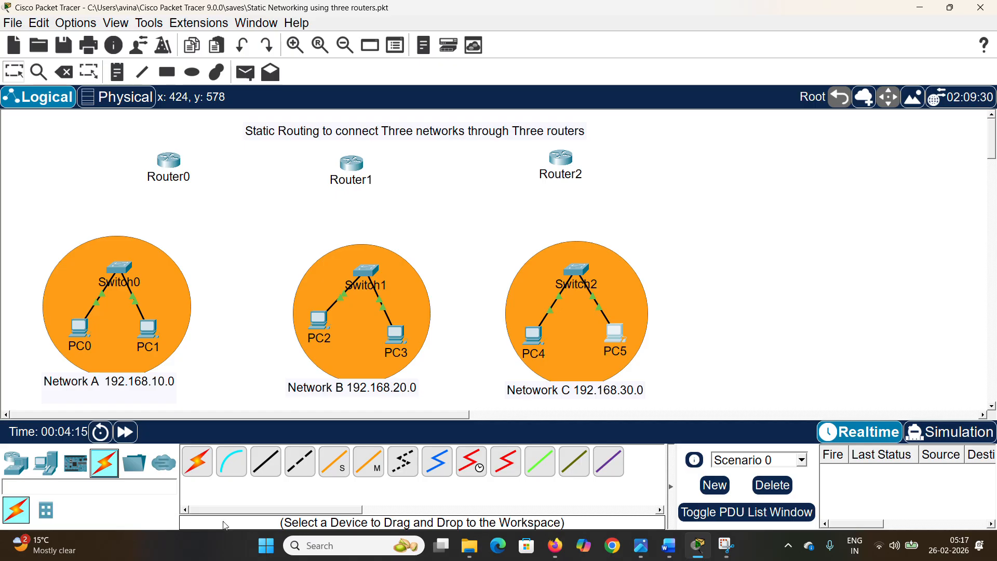
pyautogui.click(266, 464)
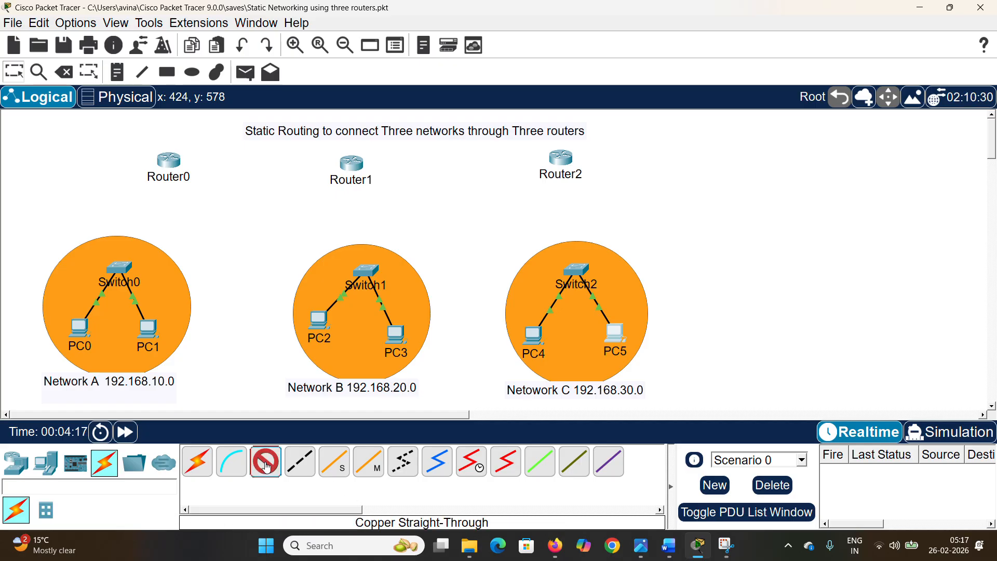
pyautogui.click(119, 268)
pyautogui.click(163, 242)
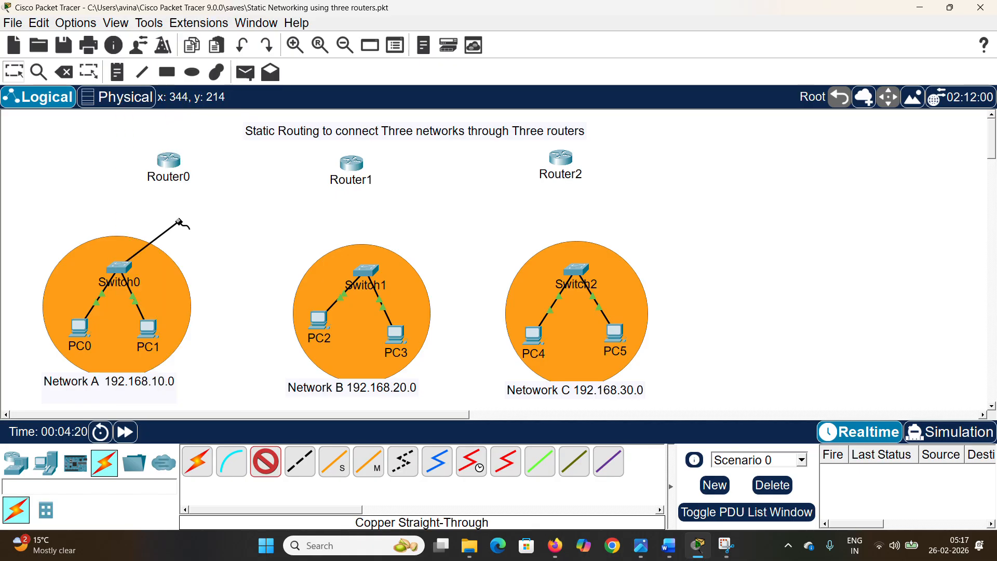
pyautogui.click(172, 162)
pyautogui.click(218, 205)
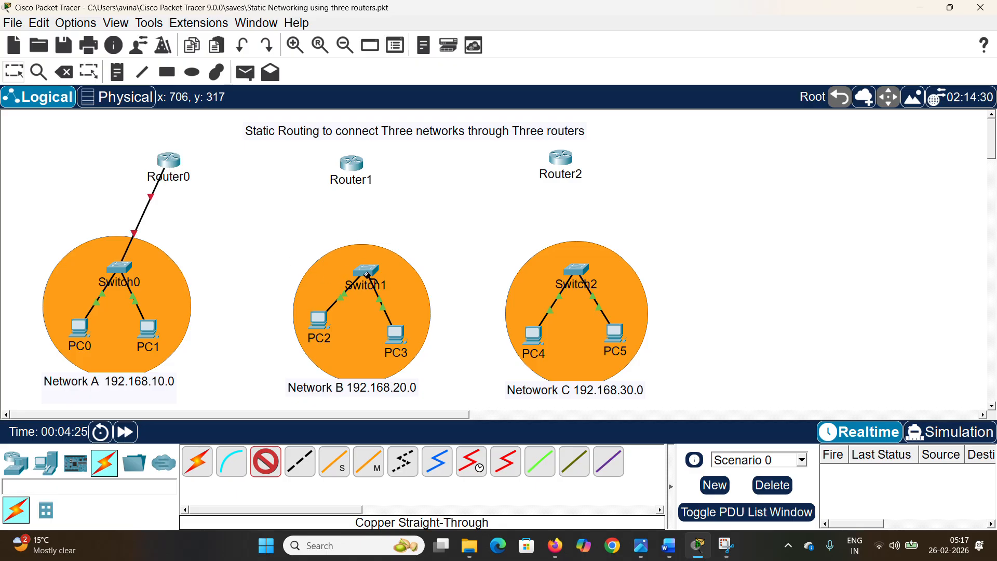
# Step: Connect Switch1 in Network B to Router1's FastEthernet0/0 port with a Copper Straight-Through cable
pyautogui.click(368, 277)
pyautogui.click(403, 240)
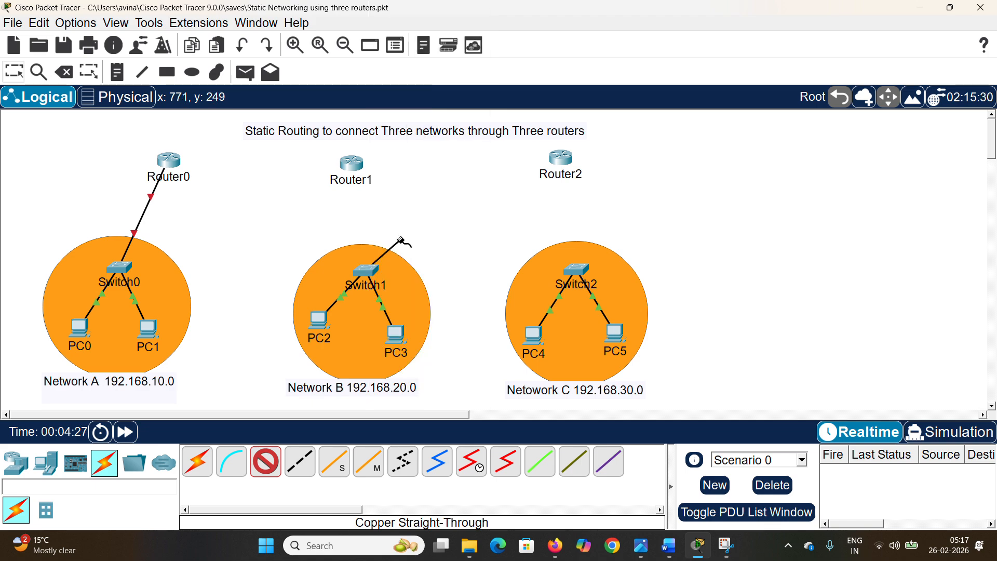
pyautogui.click(349, 180)
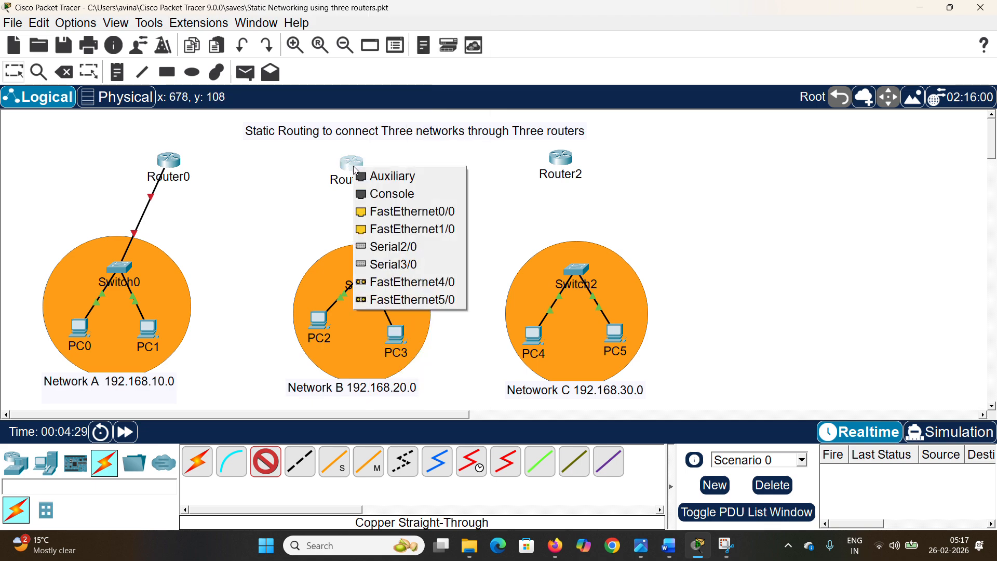
pyautogui.click(390, 210)
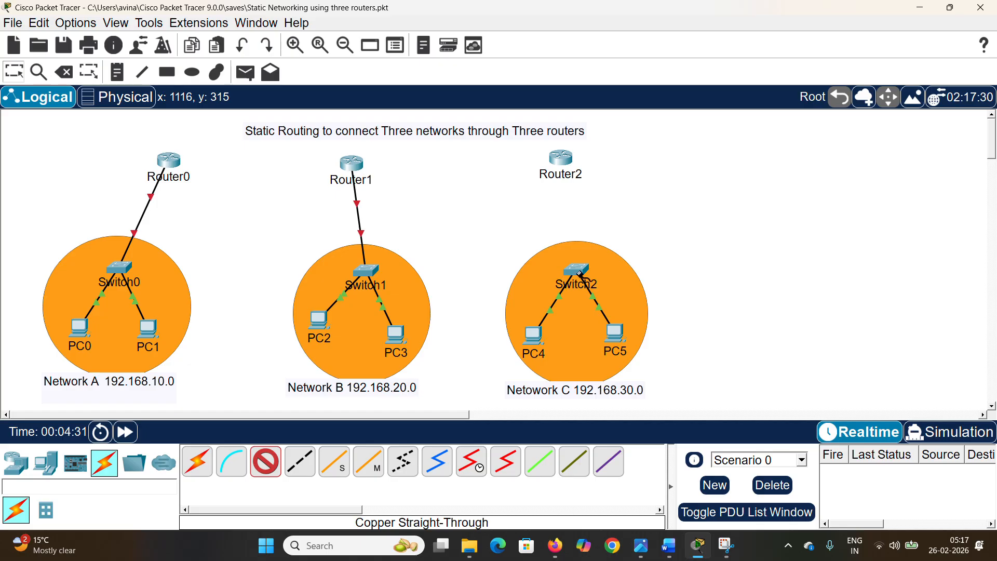
# Step: Connect Switch2's FastEthernet0/13 port in Network C to Router2's FastEthernet0/0 port with the Copper Straight-Through cable
pyautogui.click(579, 270)
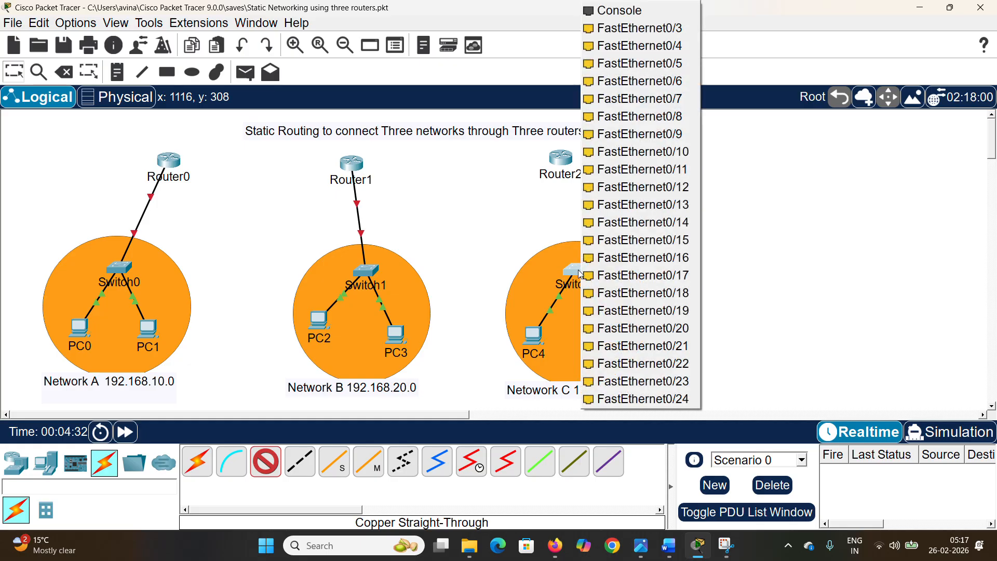
pyautogui.click(642, 210)
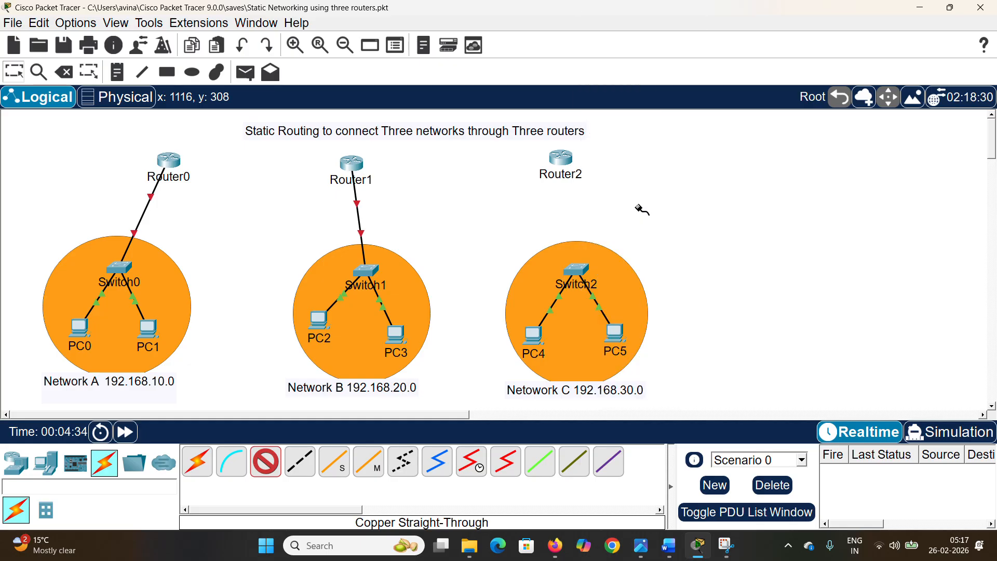
pyautogui.click(562, 158)
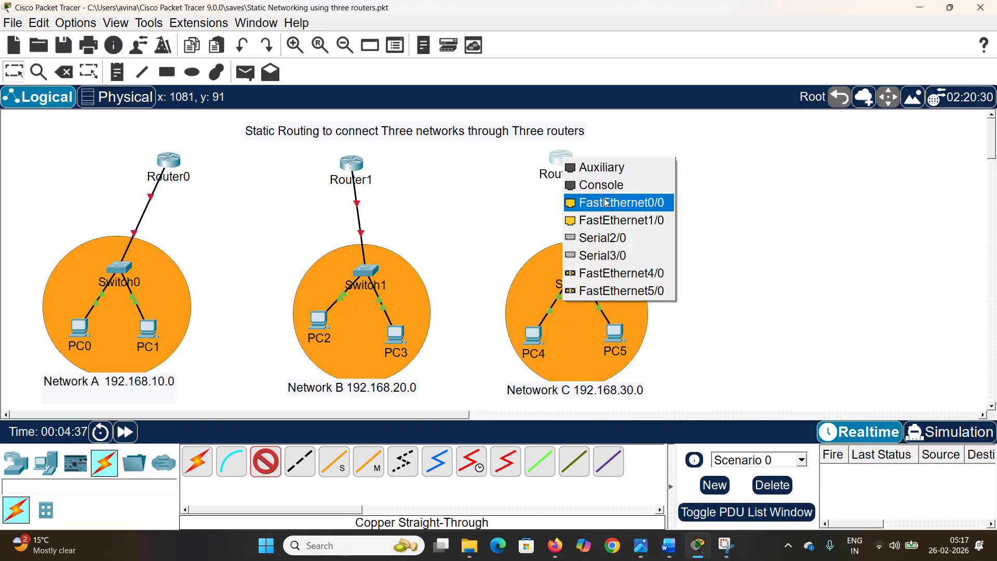
pyautogui.click(606, 201)
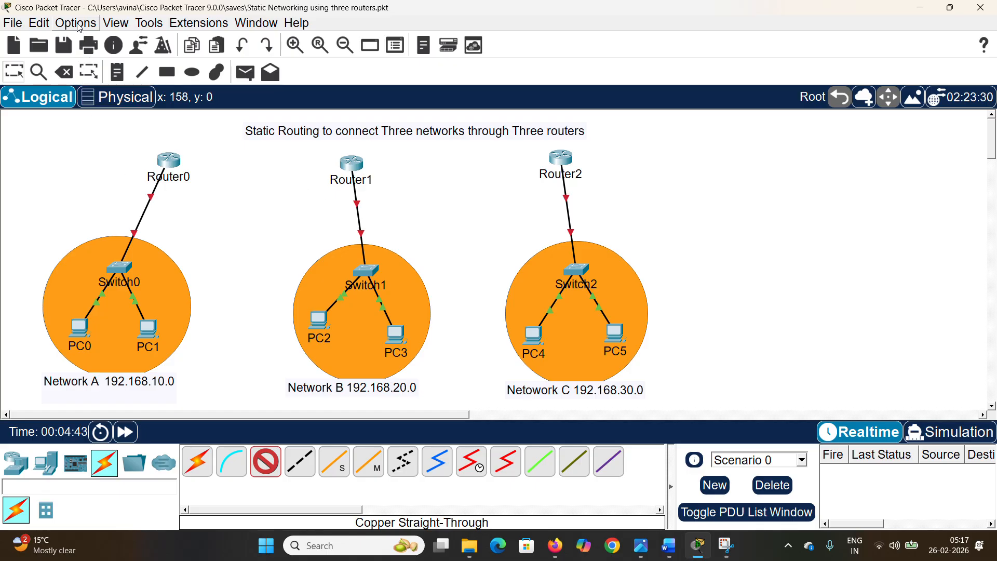
# Step: Turn on the preference to always show port labels in the logical workspace, and leave cable placement mode
pyautogui.click(76, 23)
pyautogui.click(86, 38)
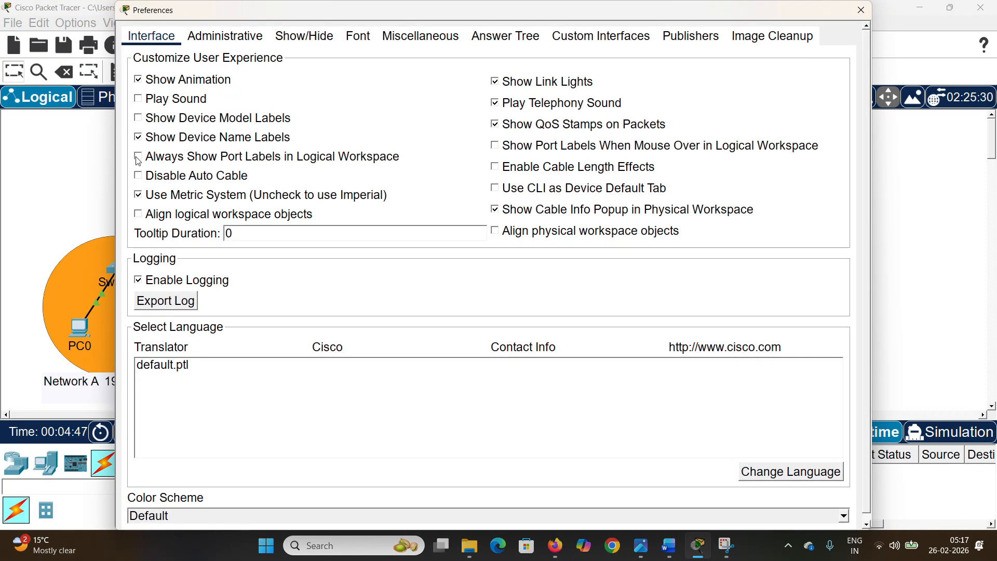
pyautogui.click(139, 157)
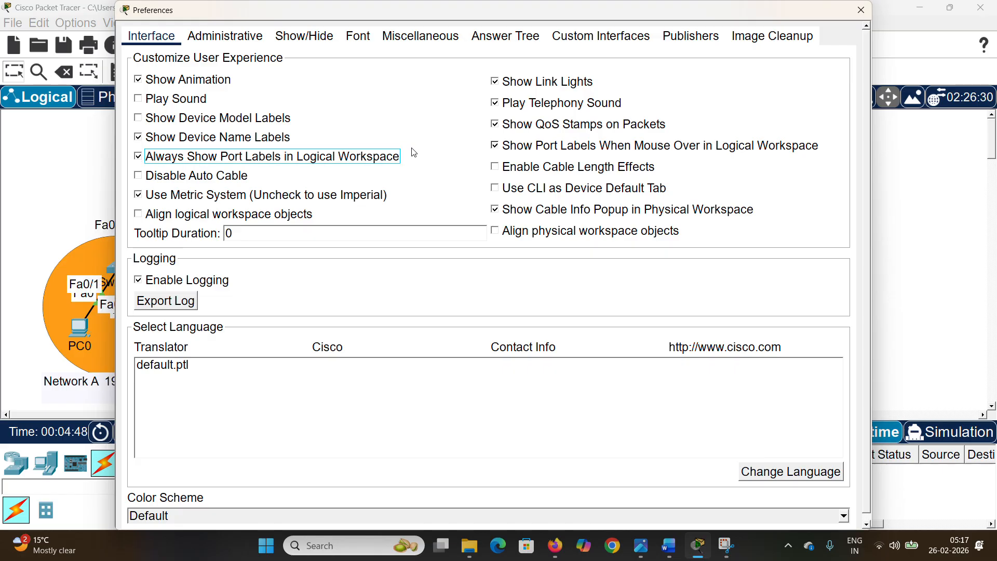
pyautogui.click(861, 10)
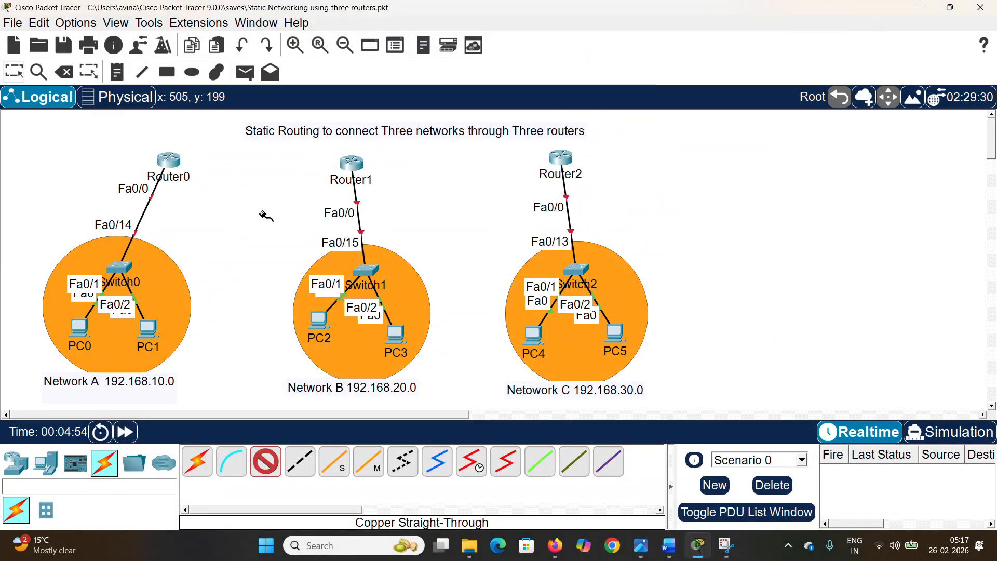
pyautogui.press('Escape')
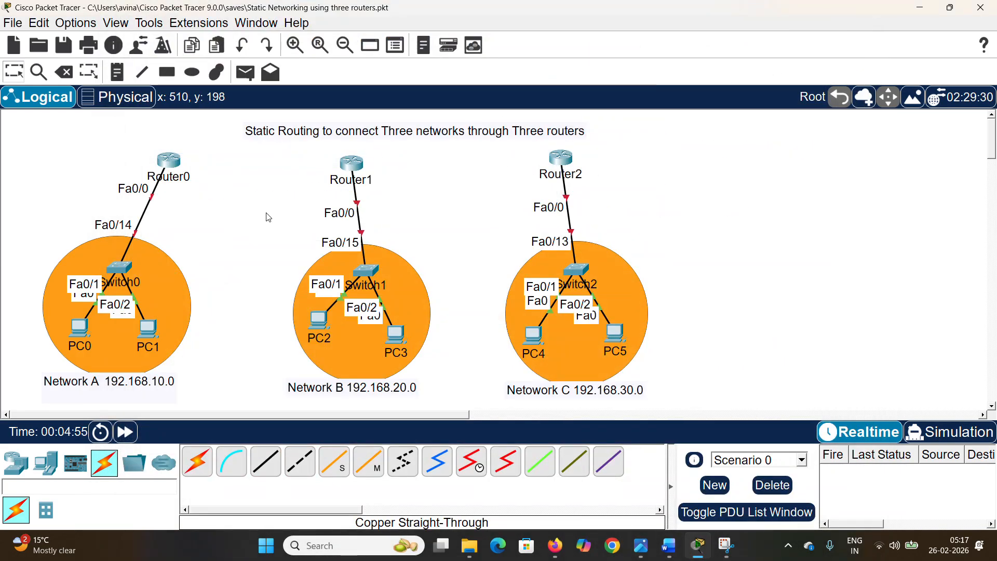
# Step: Check the default gateway in PC0's IP configuration
pyautogui.click(80, 329)
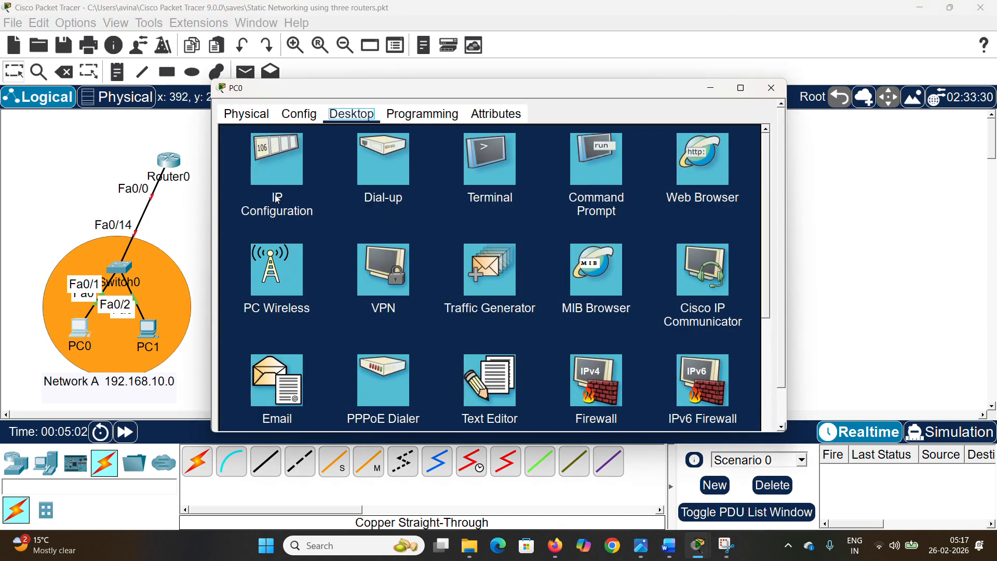
pyautogui.click(285, 178)
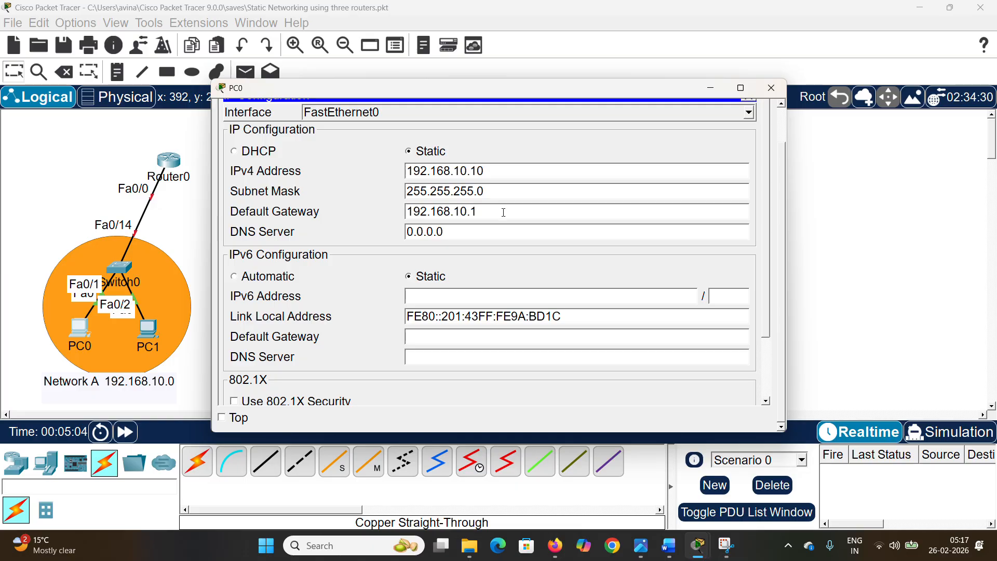
pyautogui.moveTo(503, 213); pyautogui.dragTo(379, 214)
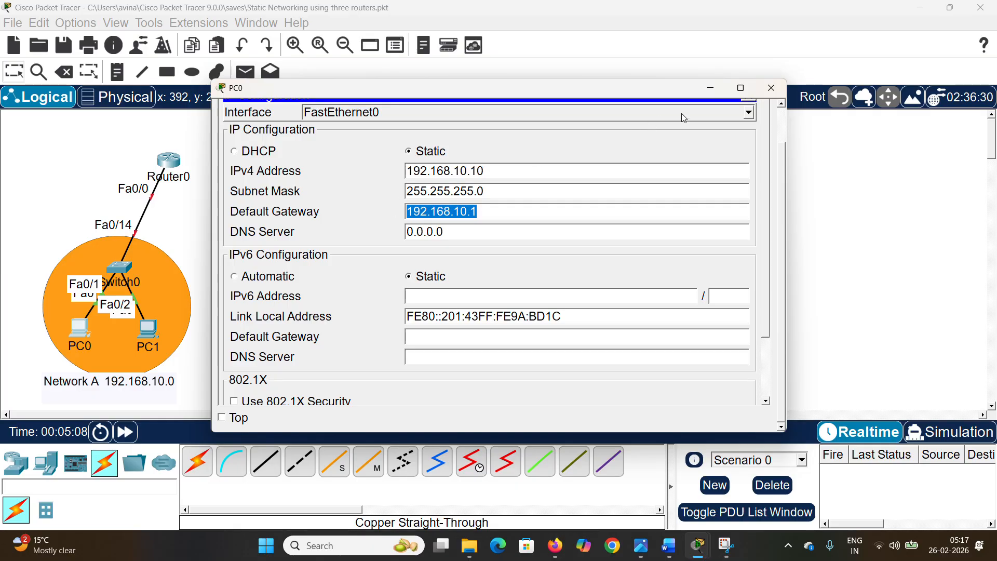
pyautogui.click(771, 88)
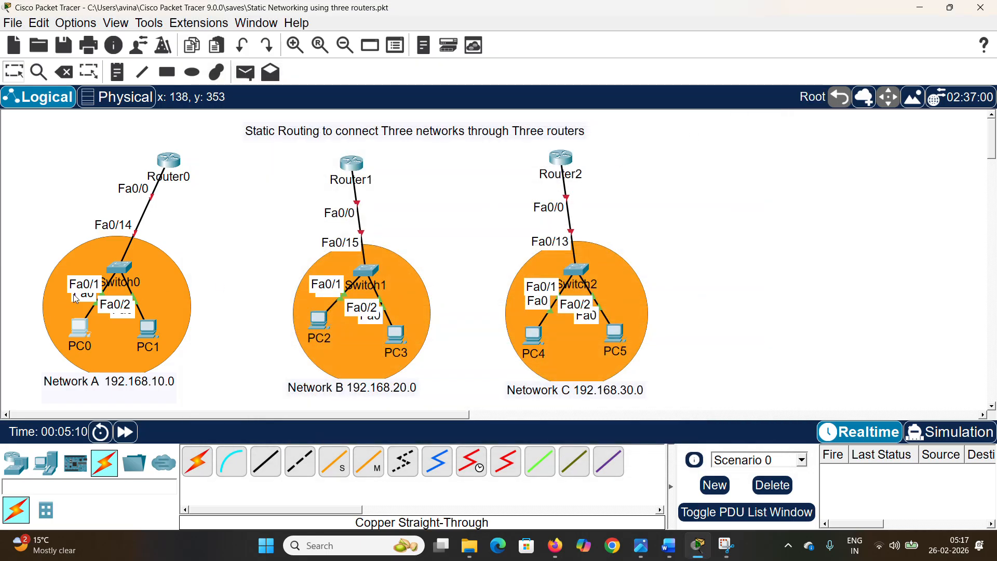
# Step: Configure Router0's FastEthernet0/0 interface with IPv4 address 192.168.10.1 and subnet mask 255.255.255.0, and switch the port on
pyautogui.click(167, 162)
pyautogui.click(306, 116)
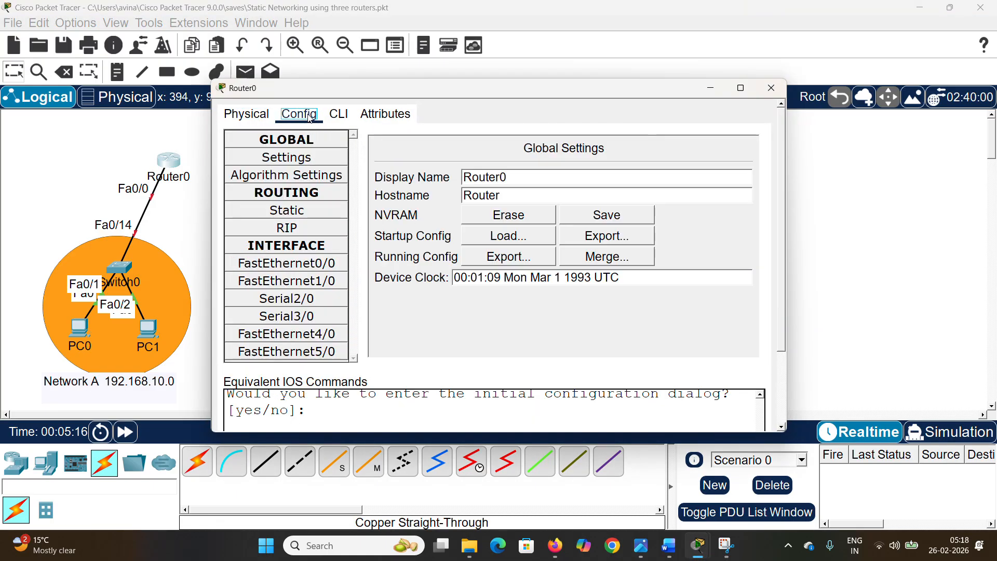
pyautogui.click(307, 264)
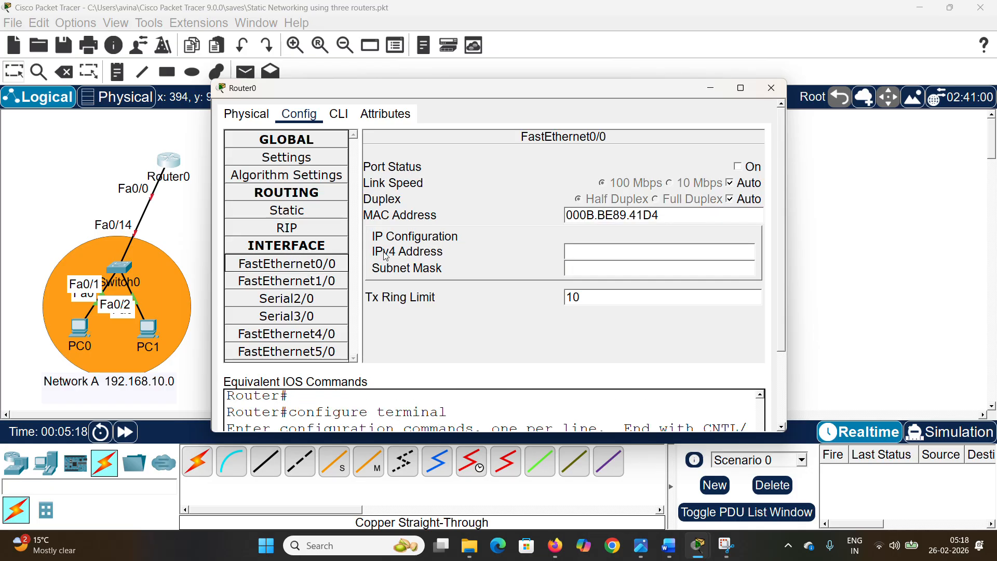
pyautogui.click(590, 257)
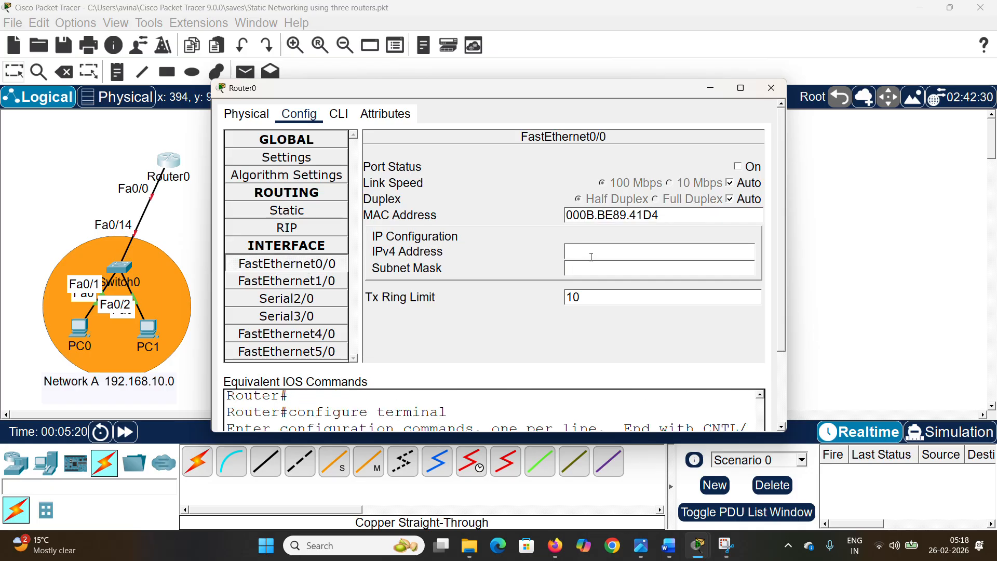
pyautogui.write('192.168.10.1')
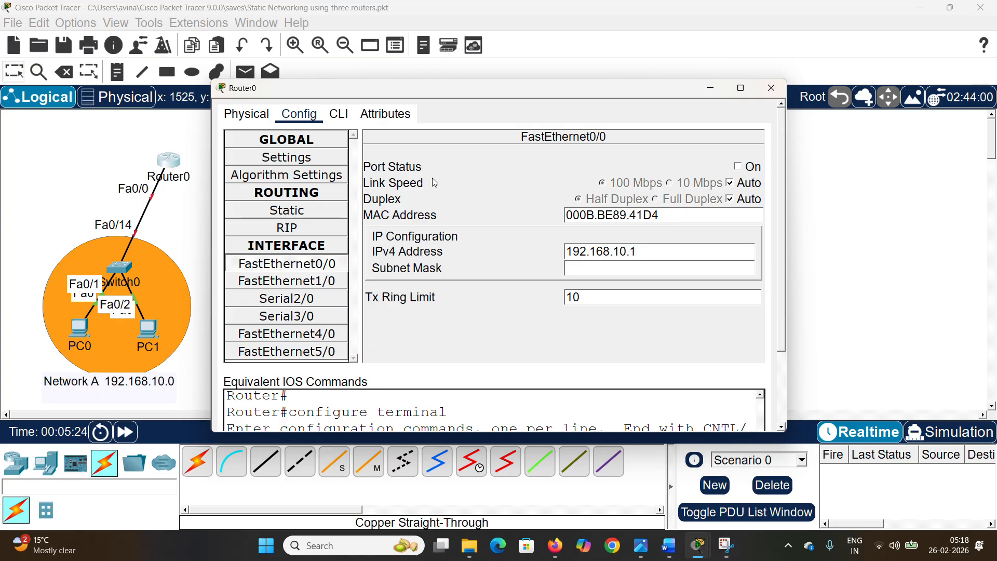
pyautogui.click(739, 171)
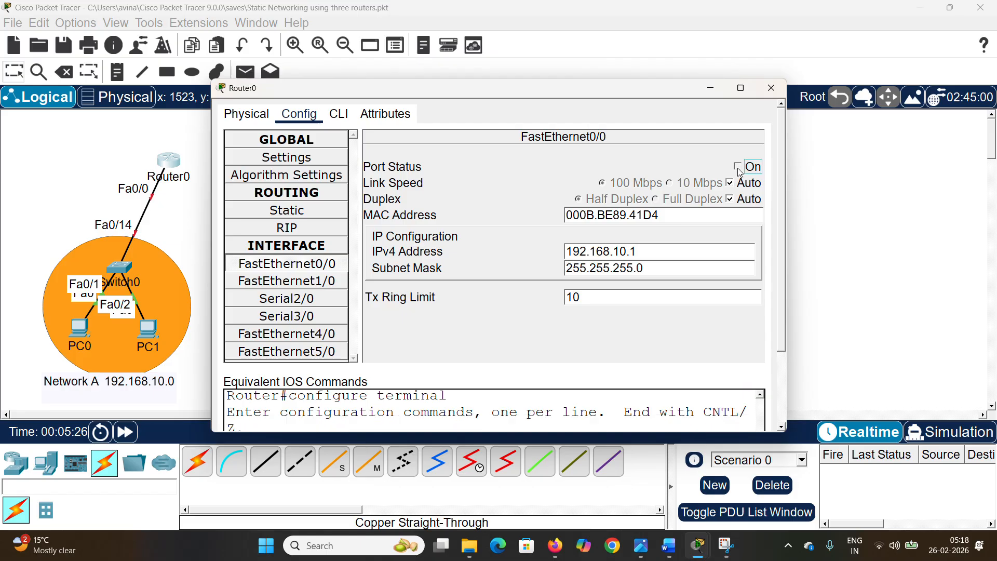
pyautogui.click(771, 88)
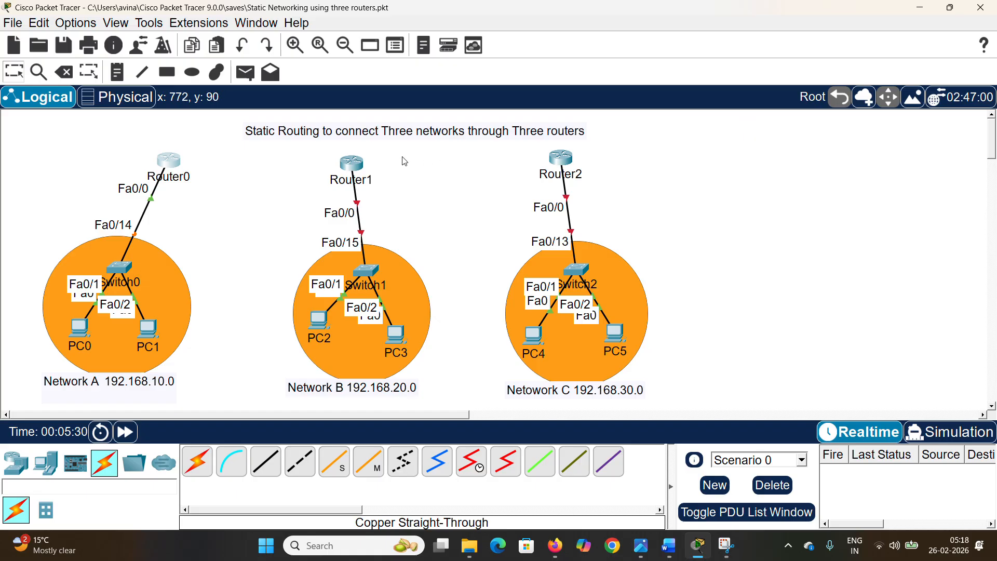
# Step: Switch on Router1's FastEthernet0/0 port and give it IPv4 address 192.168.20.1 with subnet mask 255.255.255.0
pyautogui.click(352, 162)
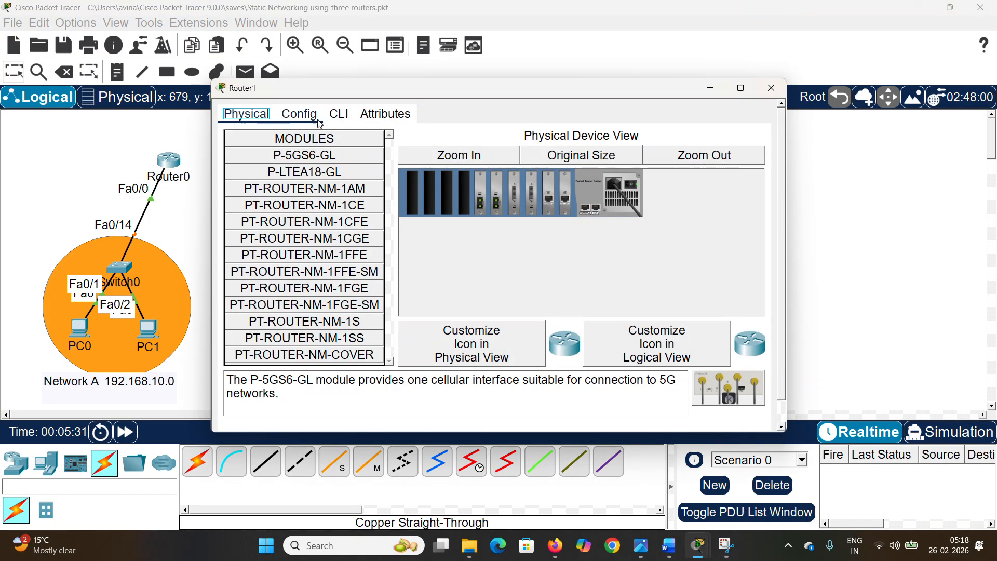
pyautogui.click(308, 121)
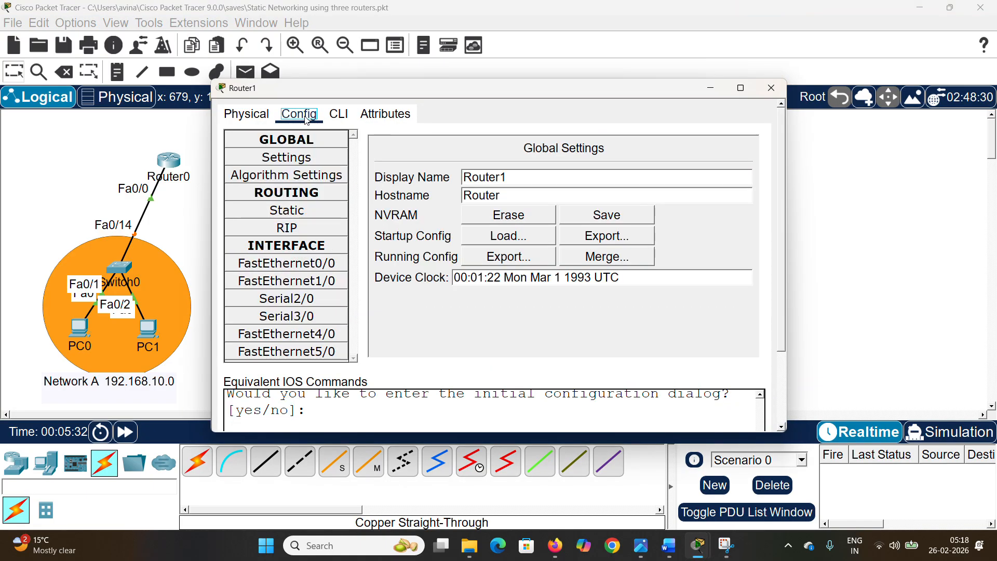
pyautogui.click(298, 269)
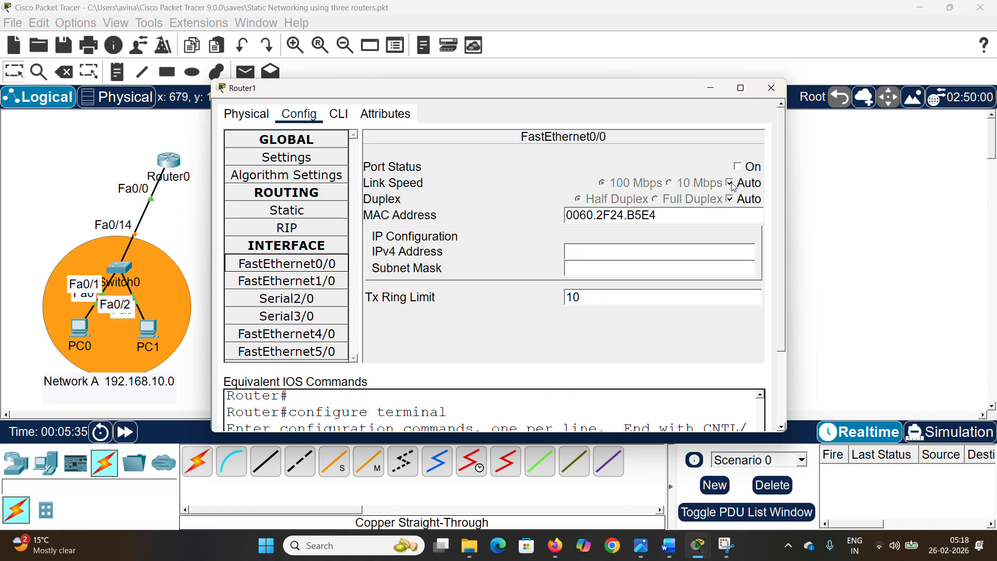
pyautogui.click(738, 167)
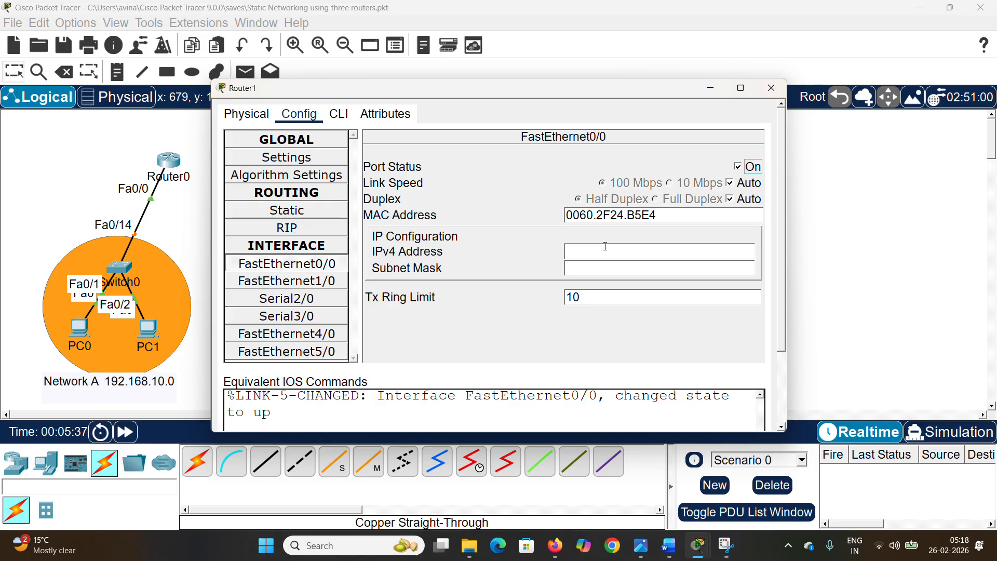
pyautogui.write('192.168.10.12')
pyautogui.click(609, 270)
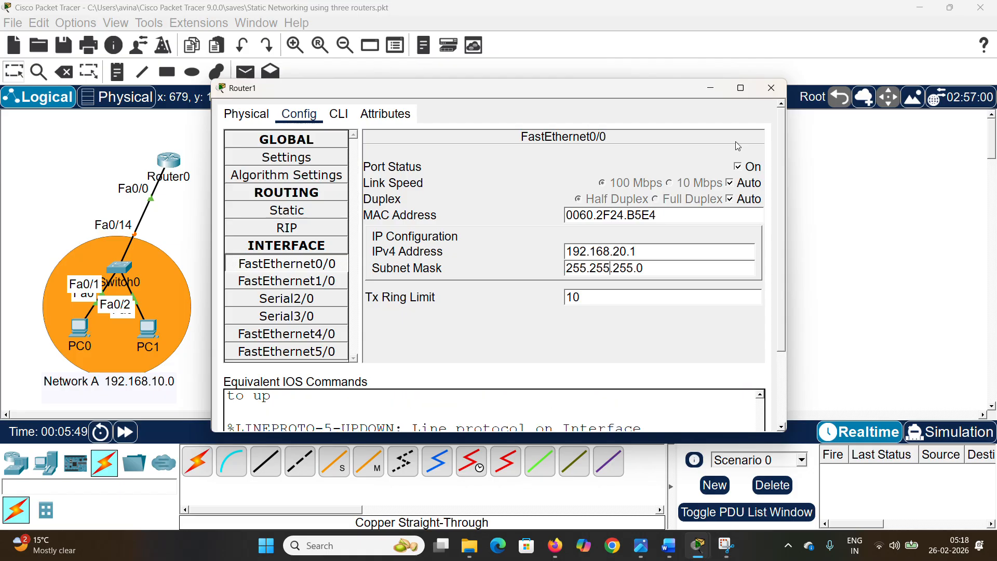
pyautogui.click(770, 88)
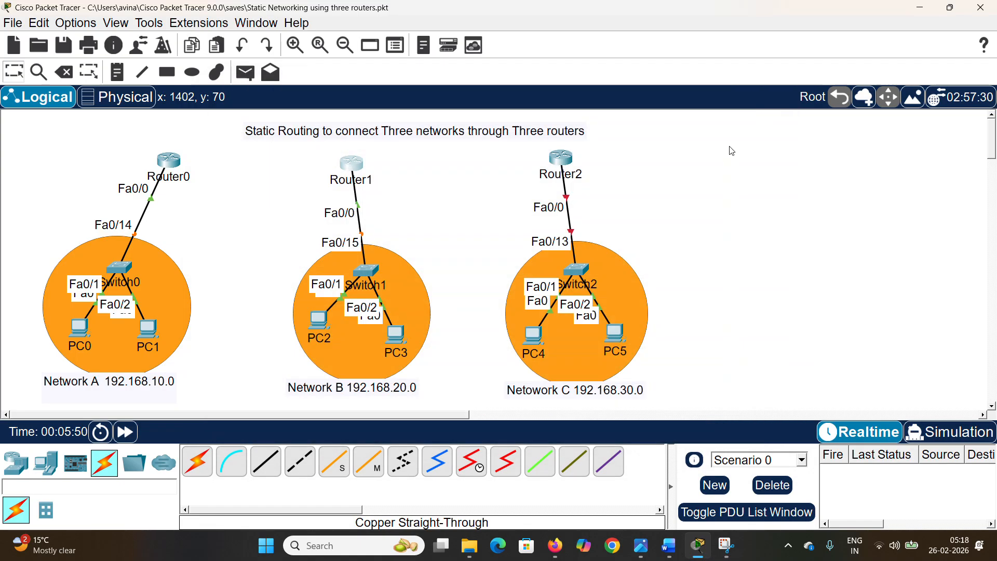
# Step: Switch on Router2's FastEthernet0/0 port and assign it IPv4 address 192.168.30.1 with subnet mask 255.255.255.0
pyautogui.click(562, 160)
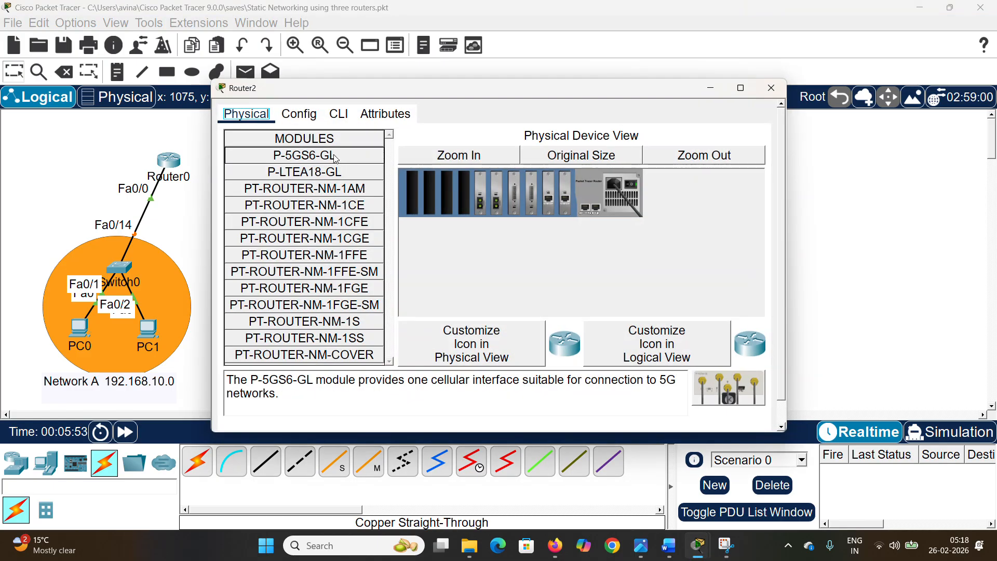
pyautogui.click(314, 115)
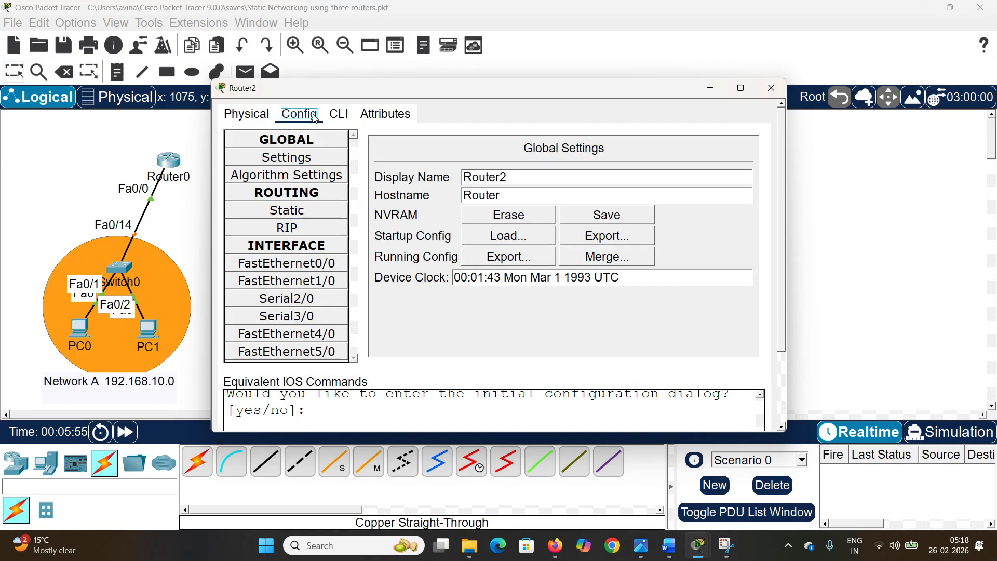
pyautogui.click(302, 265)
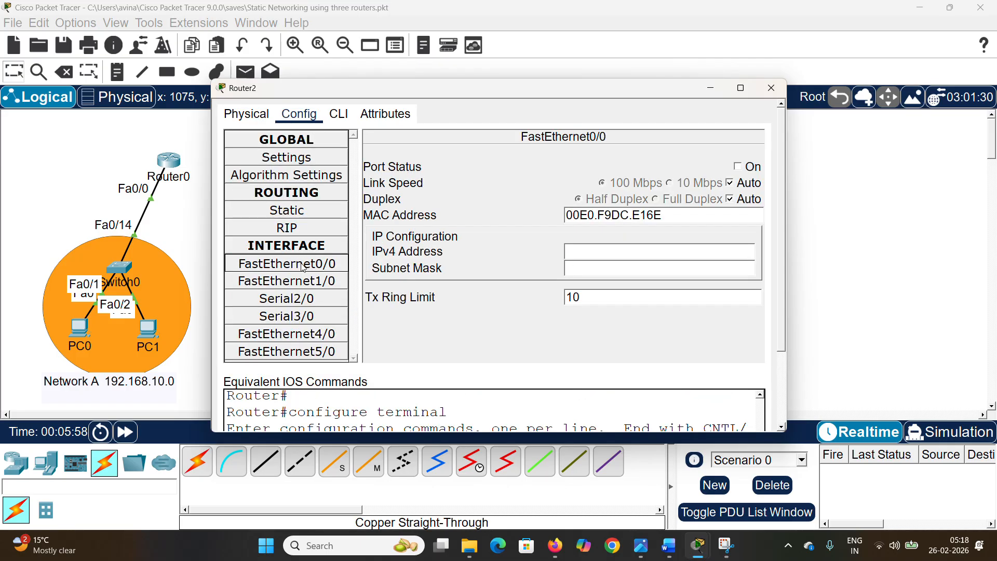
pyautogui.click(737, 168)
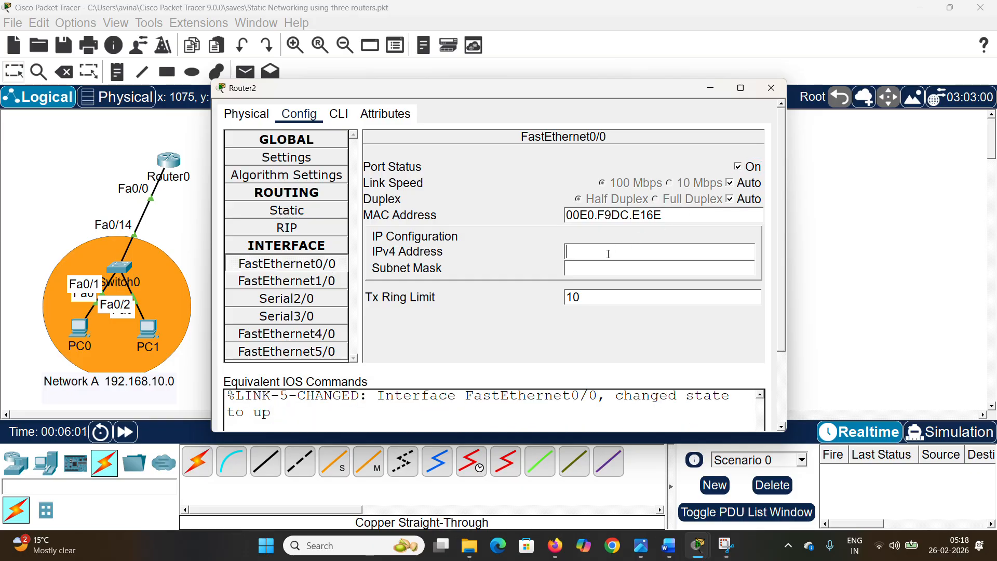
pyautogui.write('192.168.10.1')
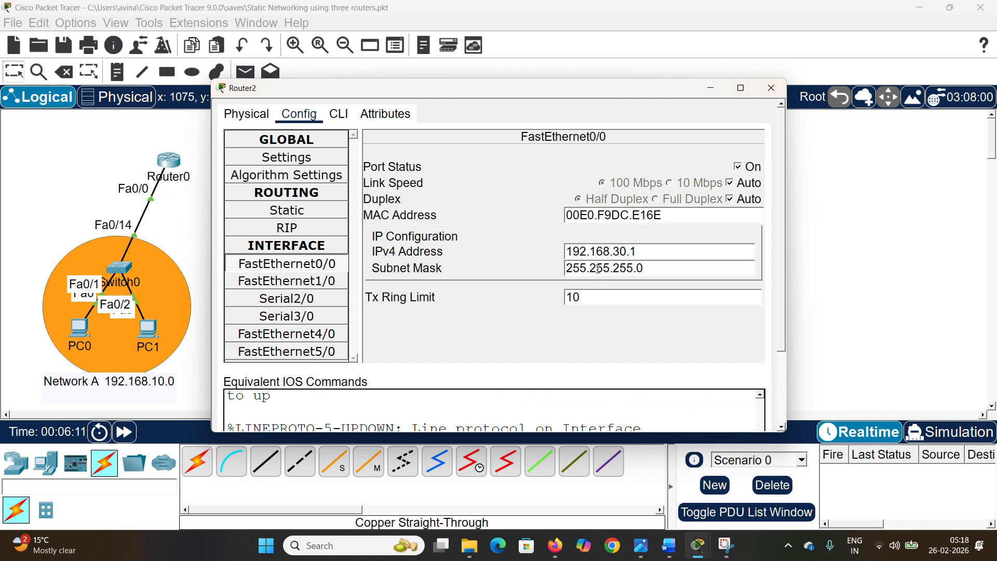
pyautogui.click(771, 88)
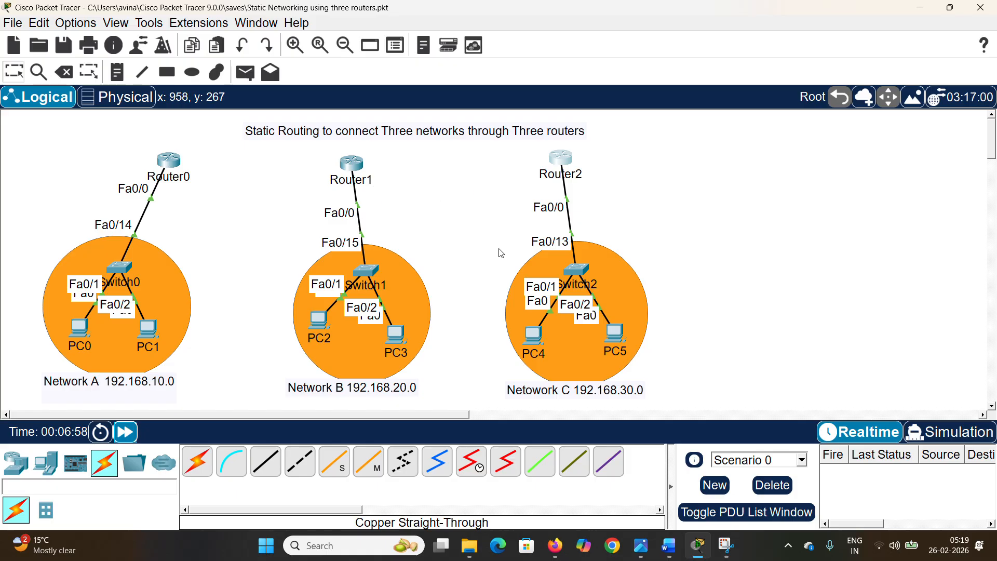
# Step: Connect Router0's Serial2/0 port to Router1's Serial3/0 port with a Serial DCE cable
pyautogui.click(109, 473)
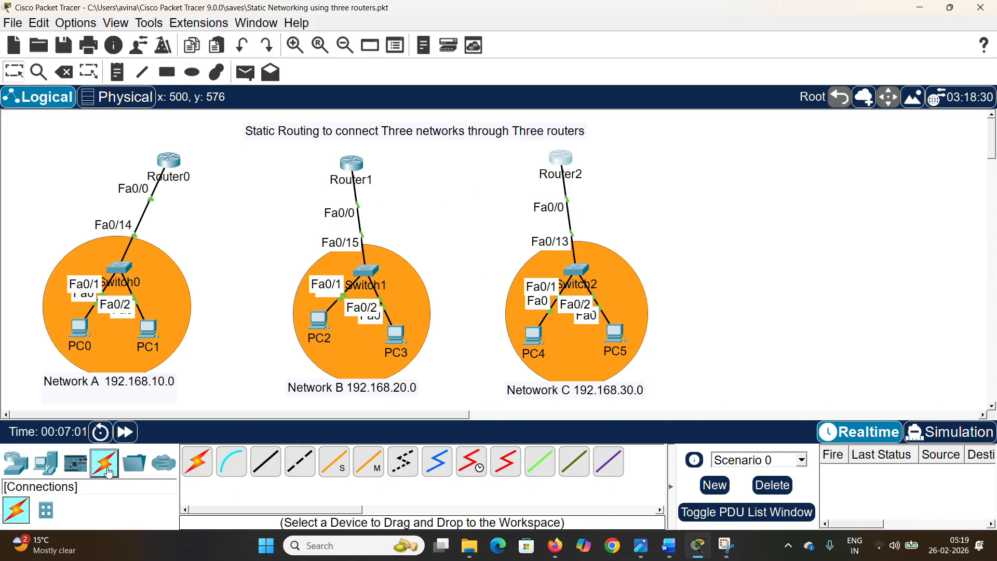
pyautogui.click(471, 466)
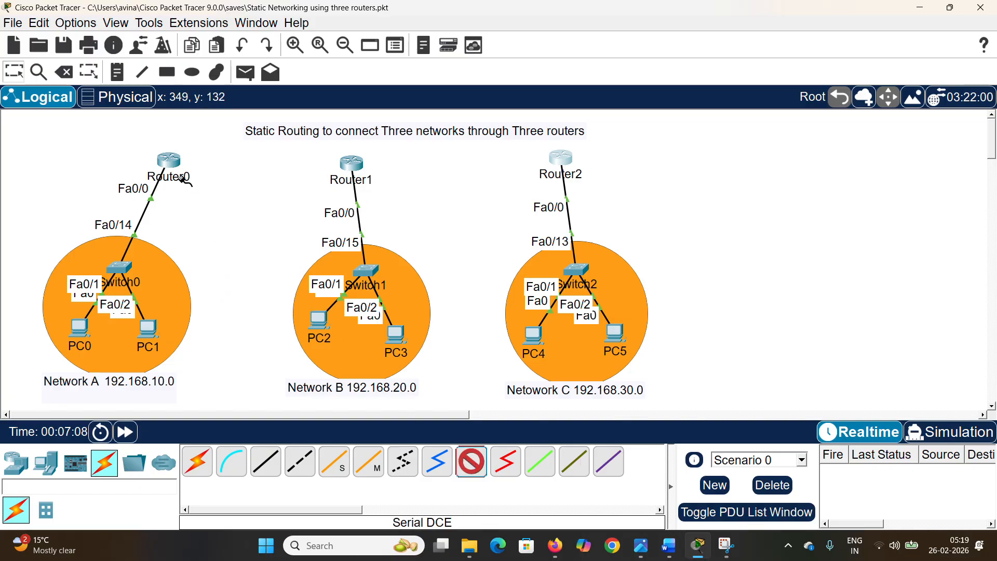
pyautogui.click(172, 159)
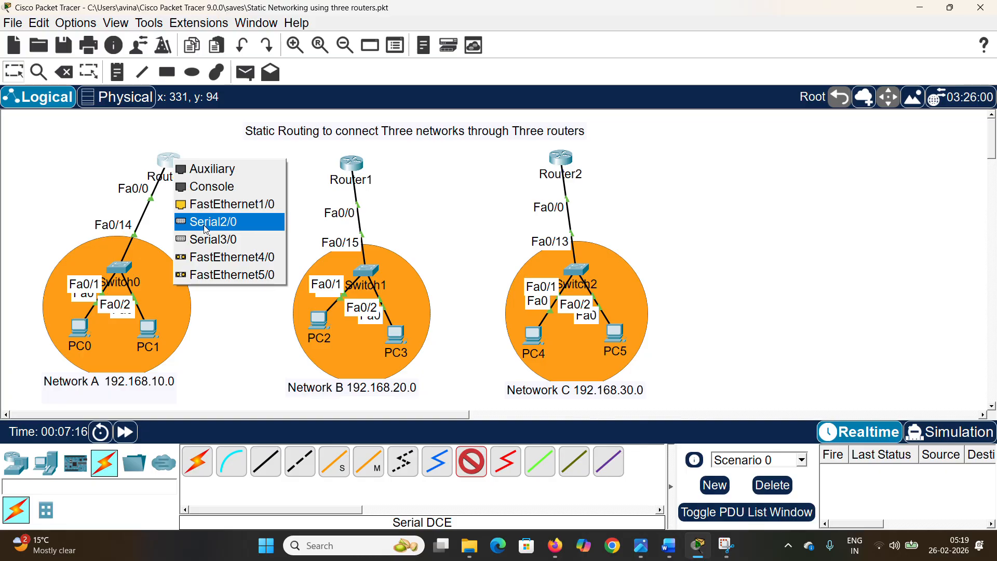
pyautogui.click(203, 222)
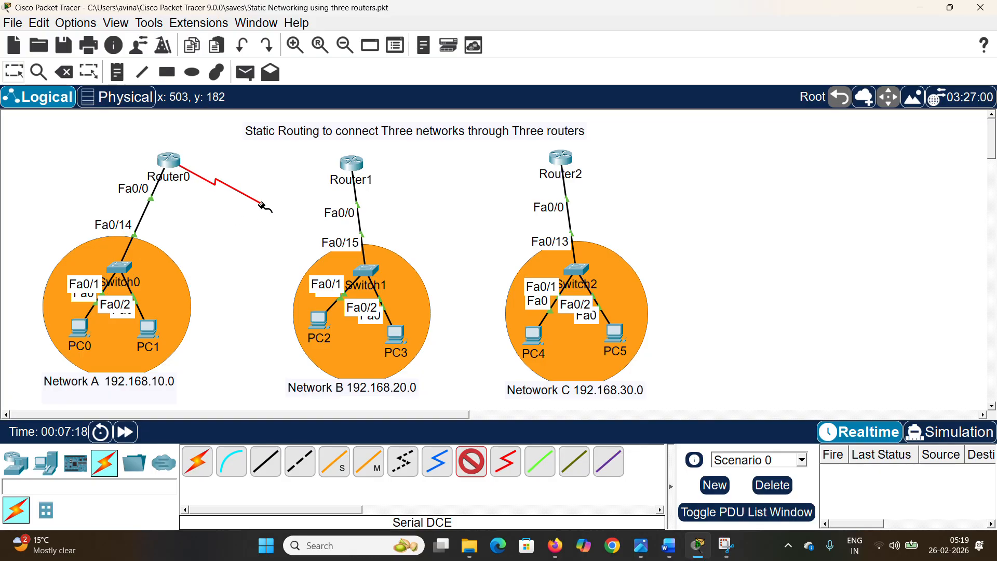
pyautogui.click(349, 165)
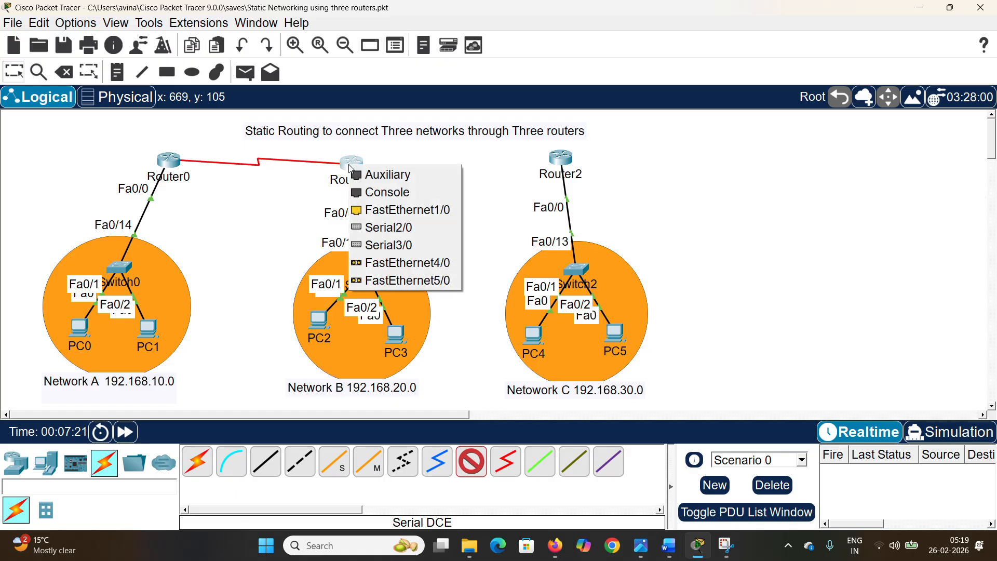
pyautogui.click(370, 245)
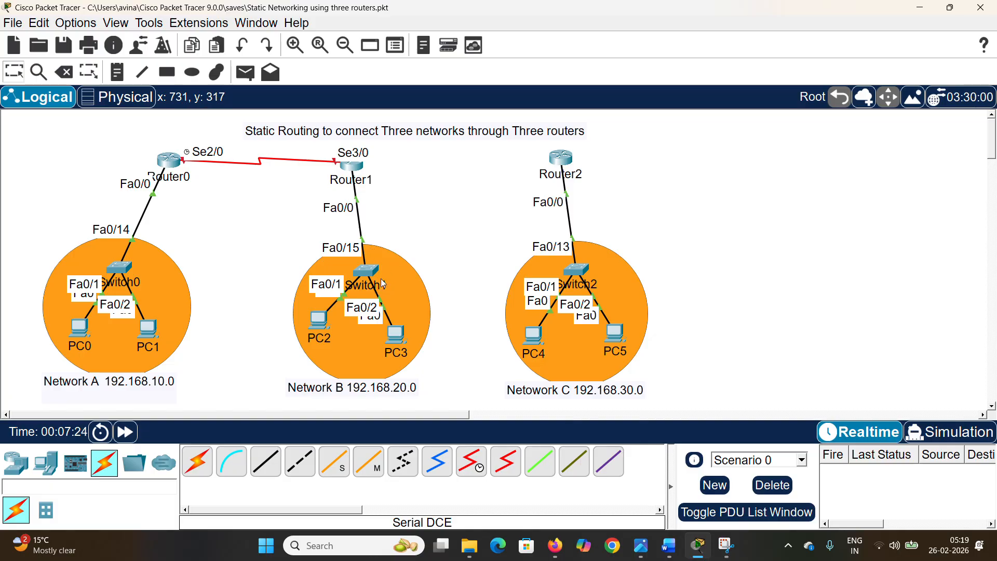
# Step: Connect Router1's Serial2/0 port to Router2's Serial2/0 port with a Serial DCE cable
pyautogui.click(471, 461)
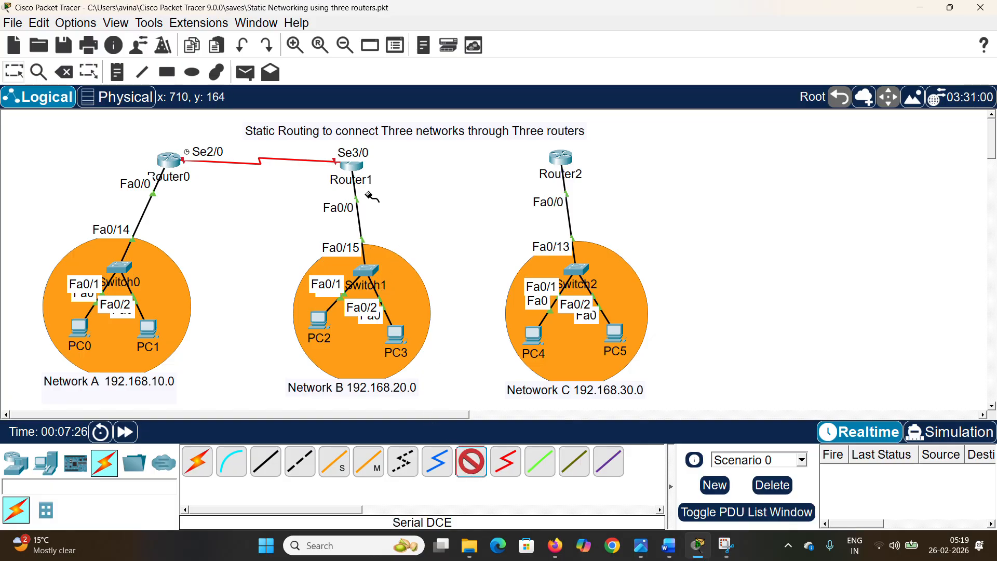
pyautogui.click(356, 165)
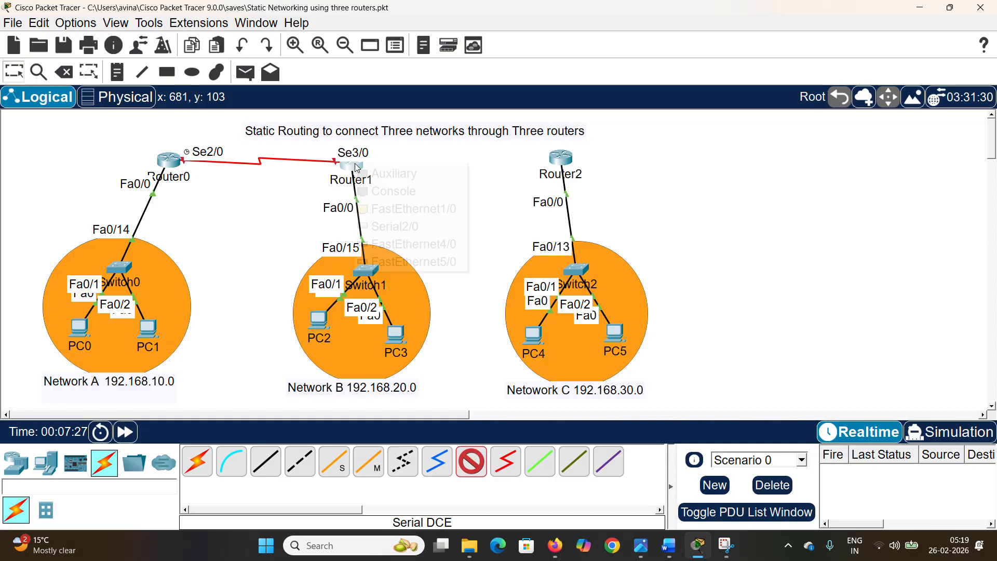
pyautogui.click(419, 227)
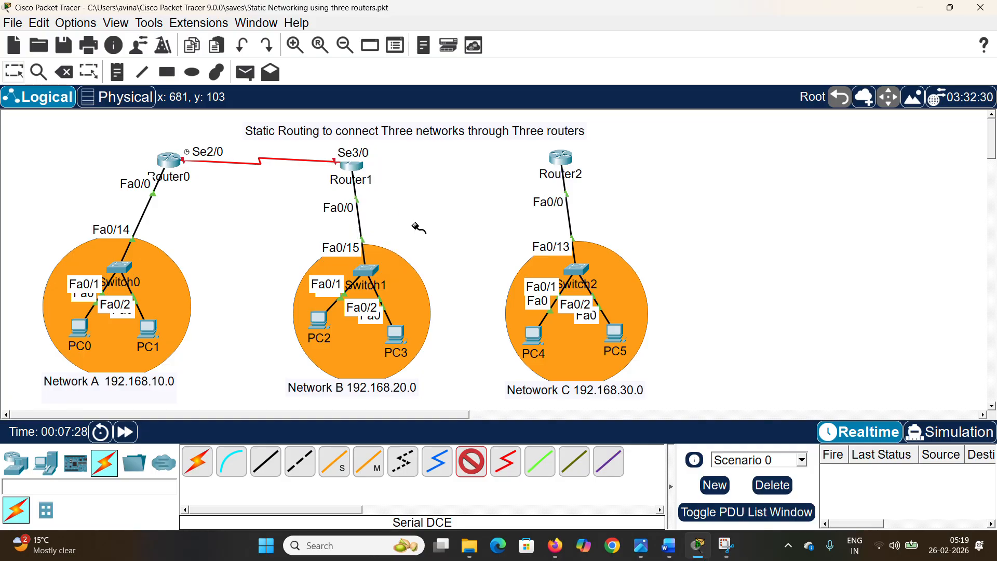
pyautogui.click(563, 157)
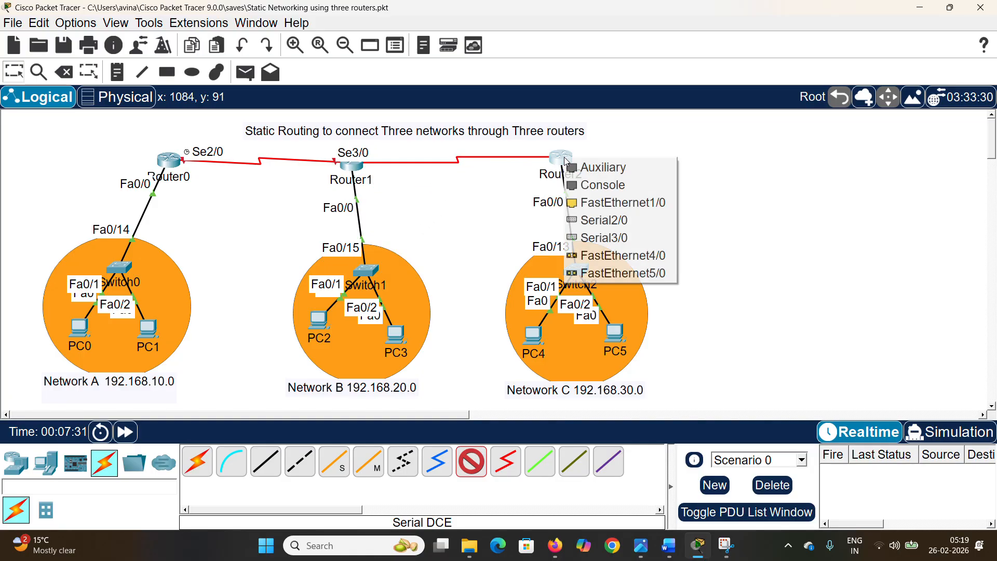
pyautogui.click(604, 225)
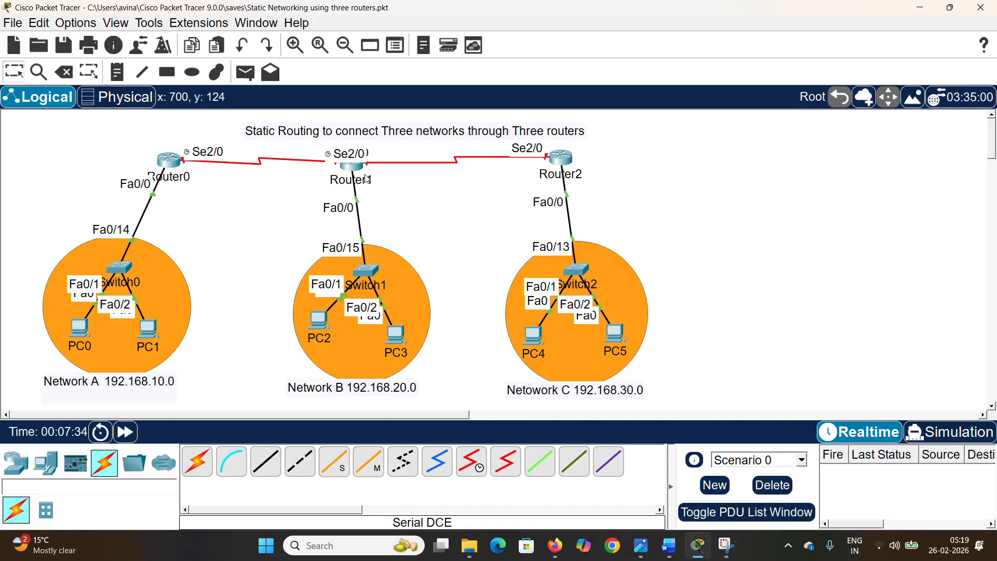
# Step: Move Router1 slightly upward to separate its serial port labels, and shift the title text up clear of them
pyautogui.moveTo(347, 170); pyautogui.dragTo(352, 159)
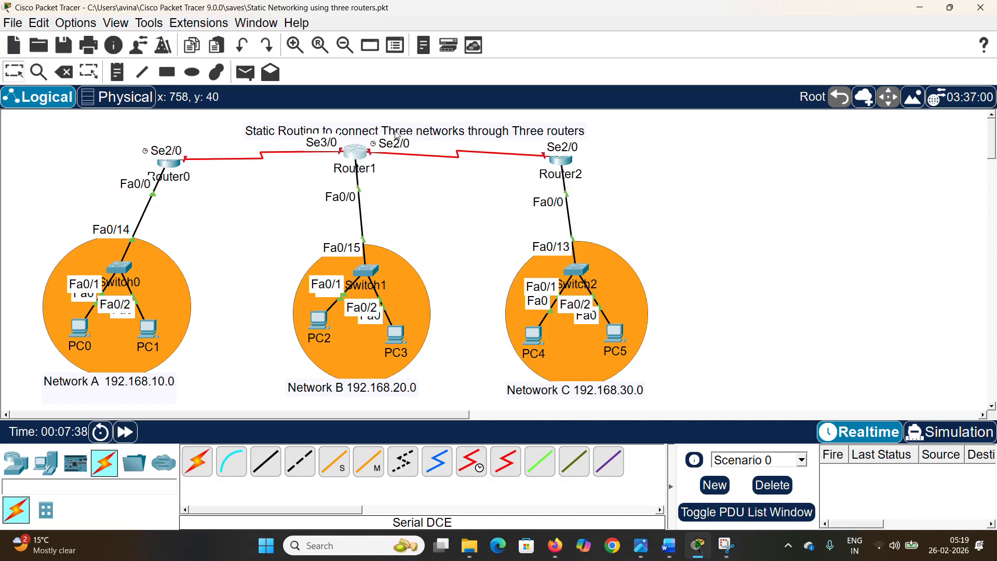
pyautogui.moveTo(397, 135); pyautogui.dragTo(389, 121)
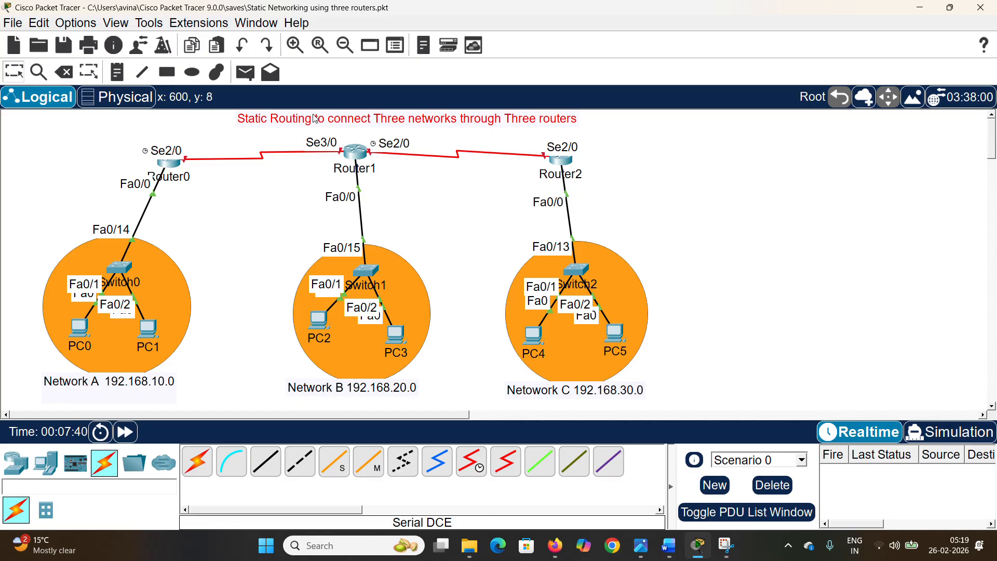
# Step: Draw a magenta rectangle behind the Router0–Router1 link and a green (#4eff18) rectangle behind the Router1–Router2 link
pyautogui.click(166, 73)
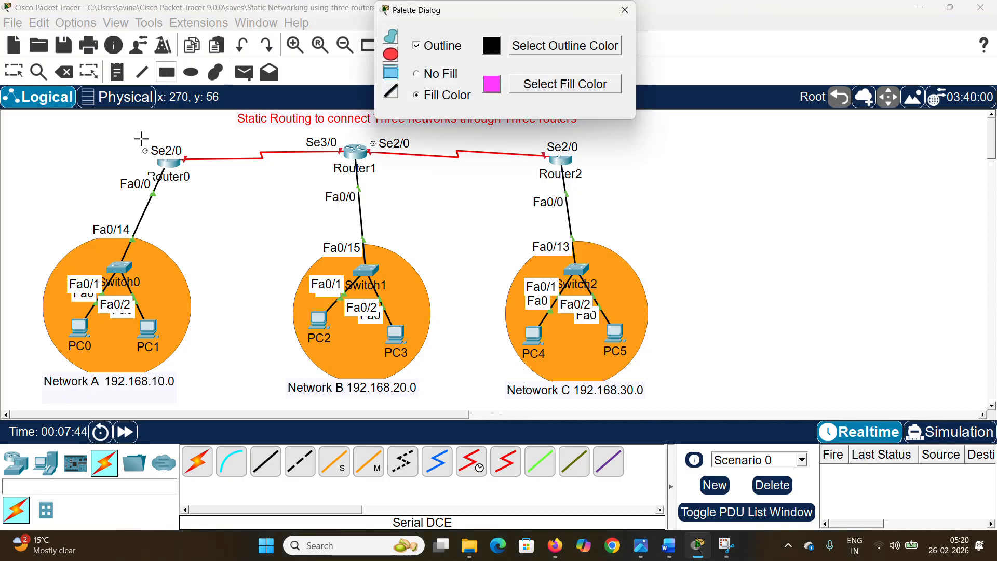
pyautogui.moveTo(139, 136); pyautogui.dragTo(354, 180)
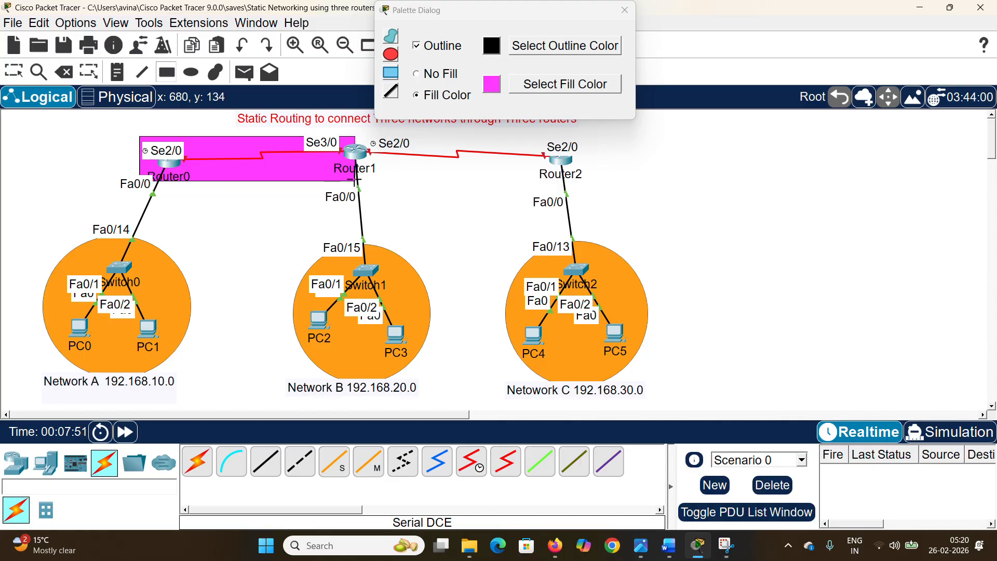
pyautogui.click(579, 88)
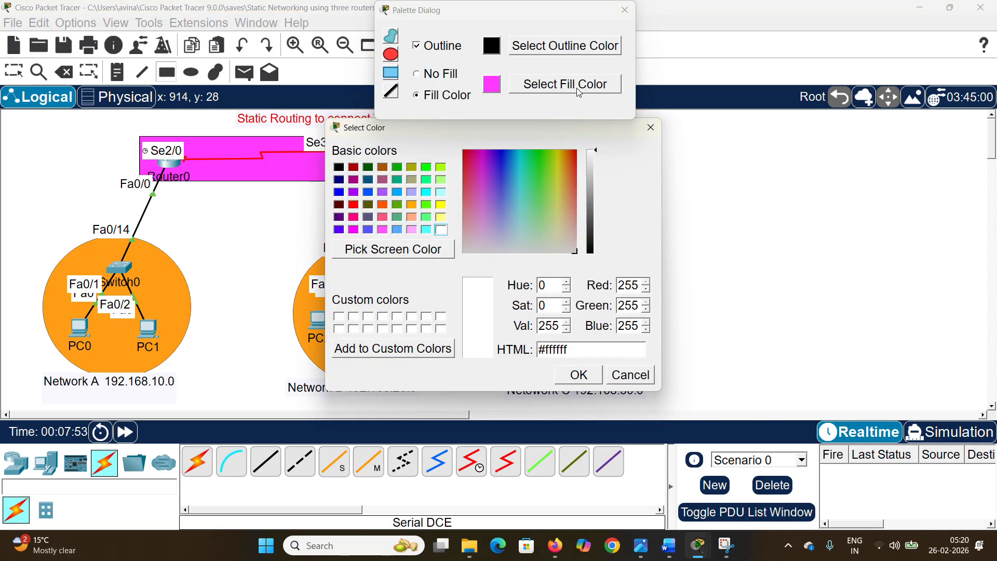
pyautogui.click(543, 161)
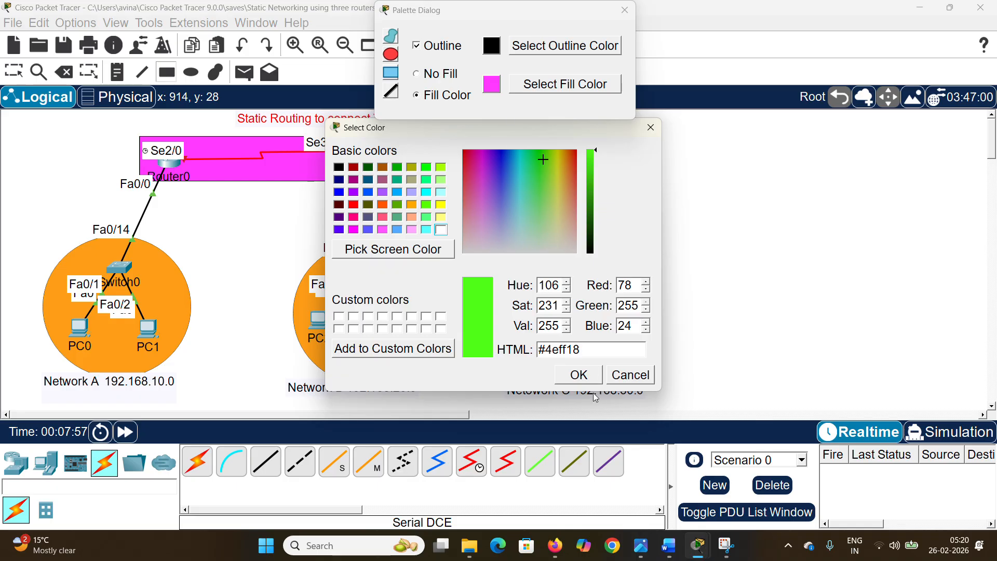
pyautogui.click(592, 377)
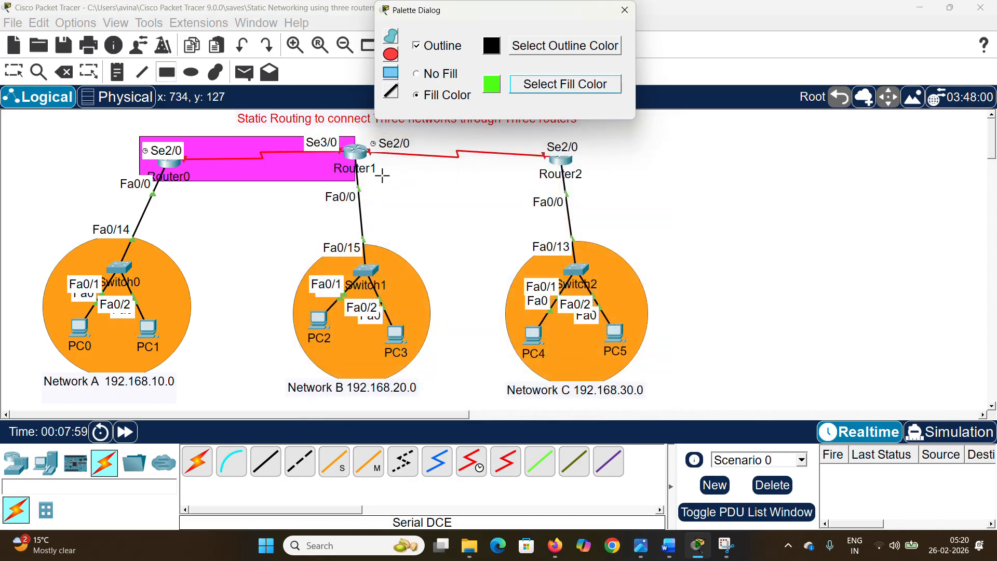
pyautogui.click(354, 137)
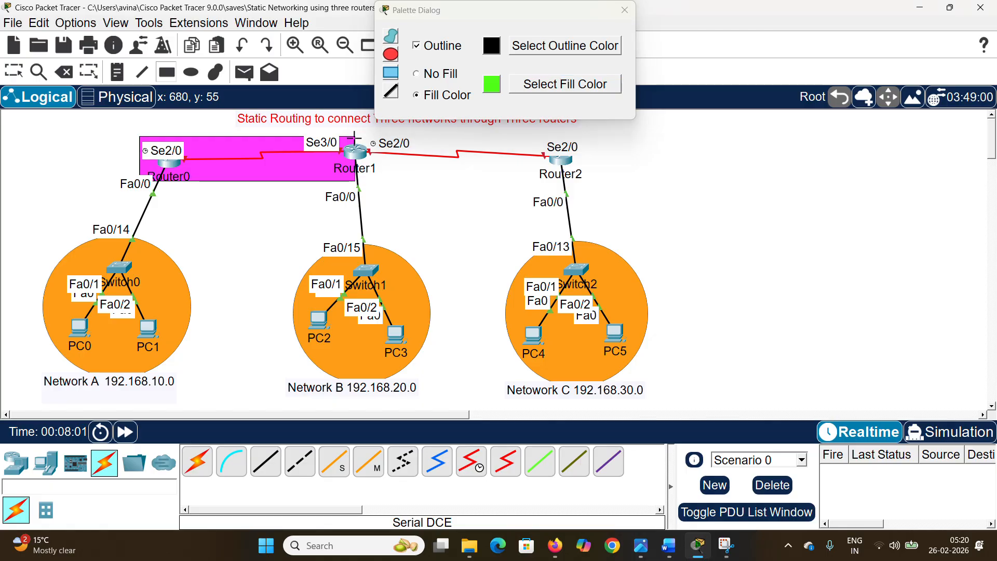
pyautogui.moveTo(354, 137); pyautogui.dragTo(590, 181)
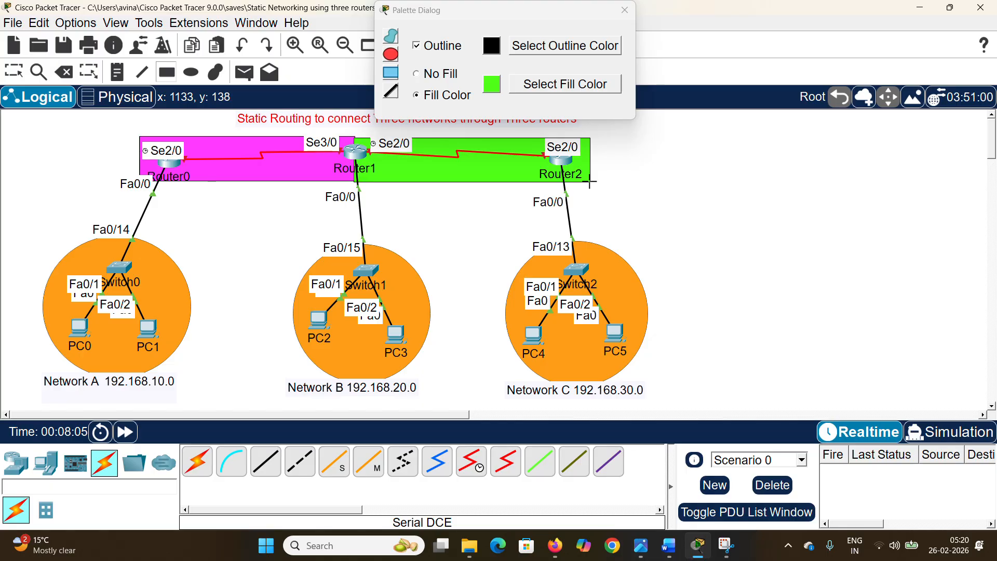
pyautogui.click(625, 9)
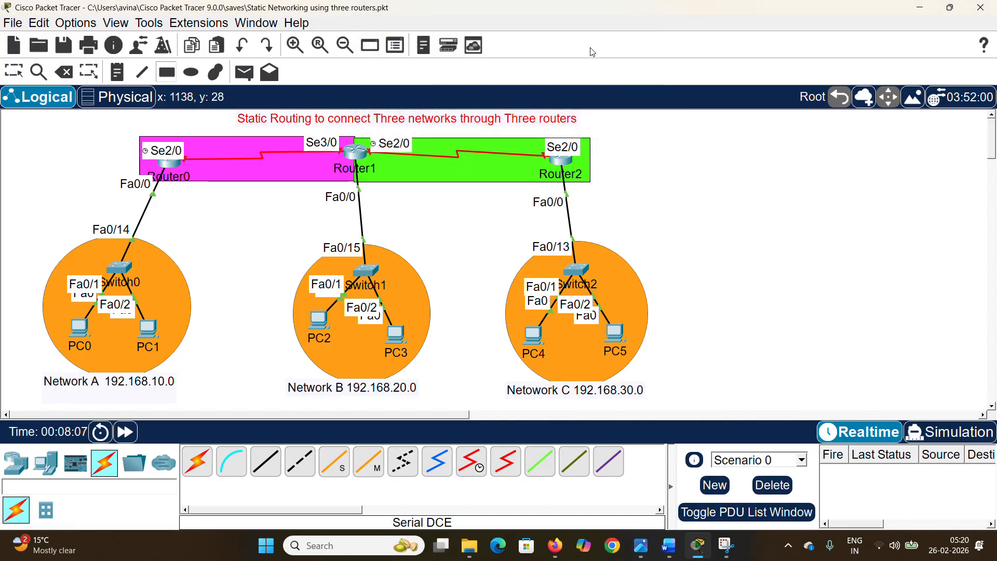
# Step: Add the note 10.0.0.0 to the magenta rectangle and 20.0.0.0 to the green one, placing both inside just below the serial links
pyautogui.click(119, 74)
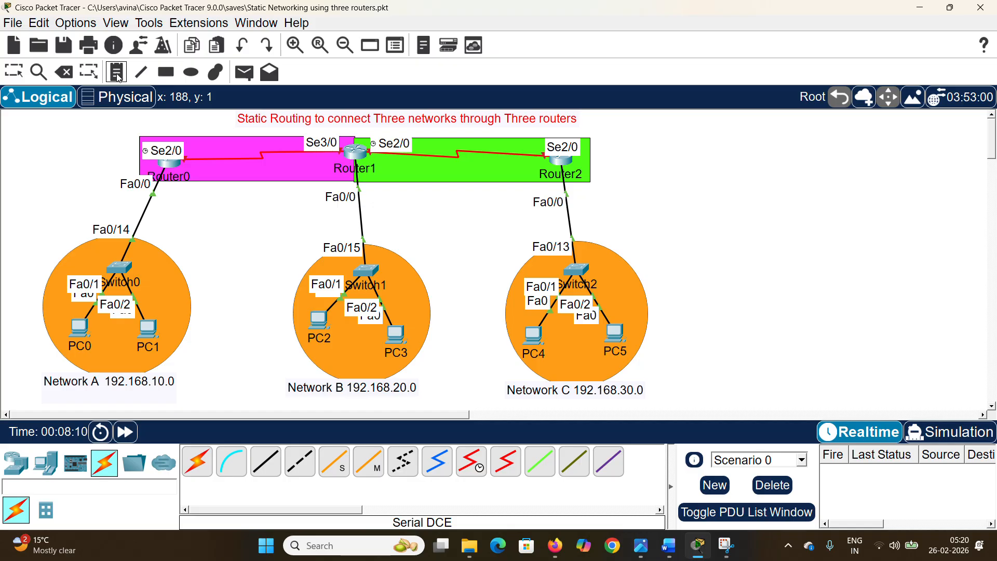
pyautogui.click(223, 173)
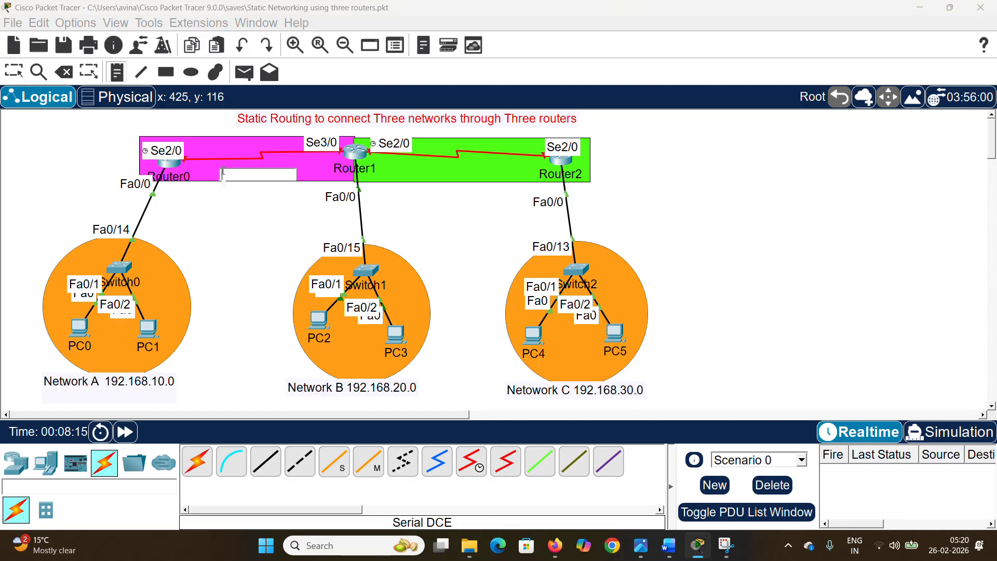
pyautogui.write('10')
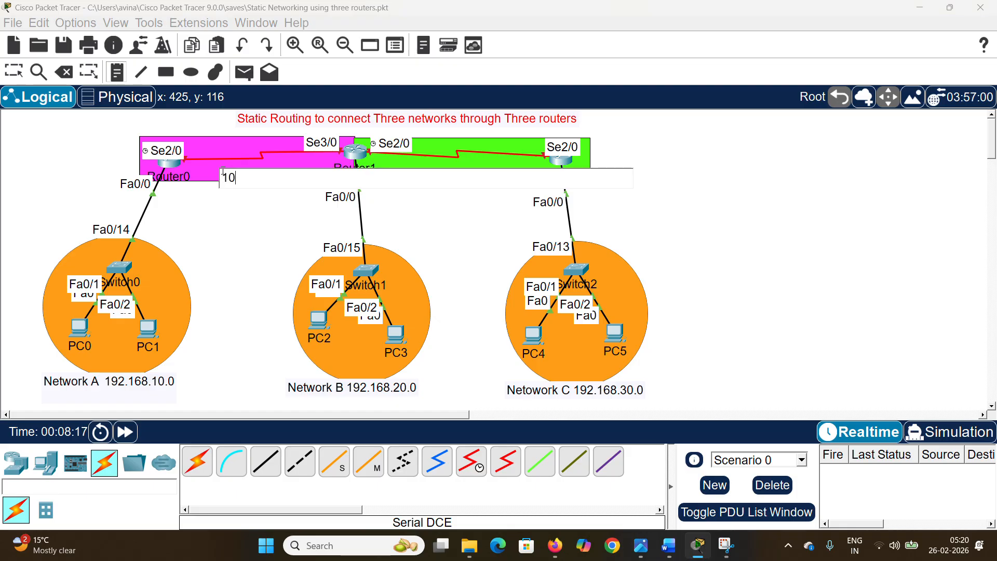
pyautogui.write('.0.0.0')
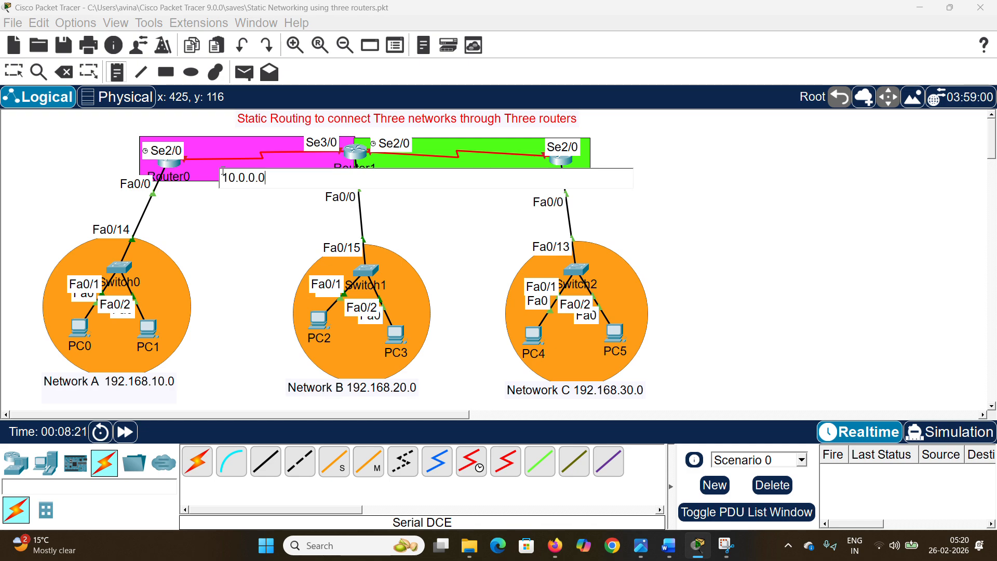
pyautogui.click(452, 167)
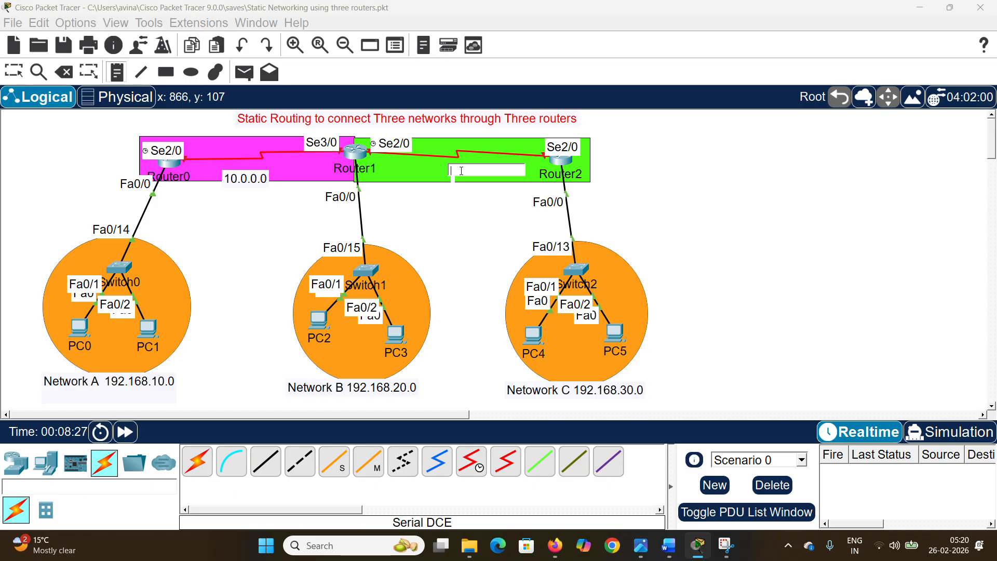
pyautogui.write('20.0.0.0')
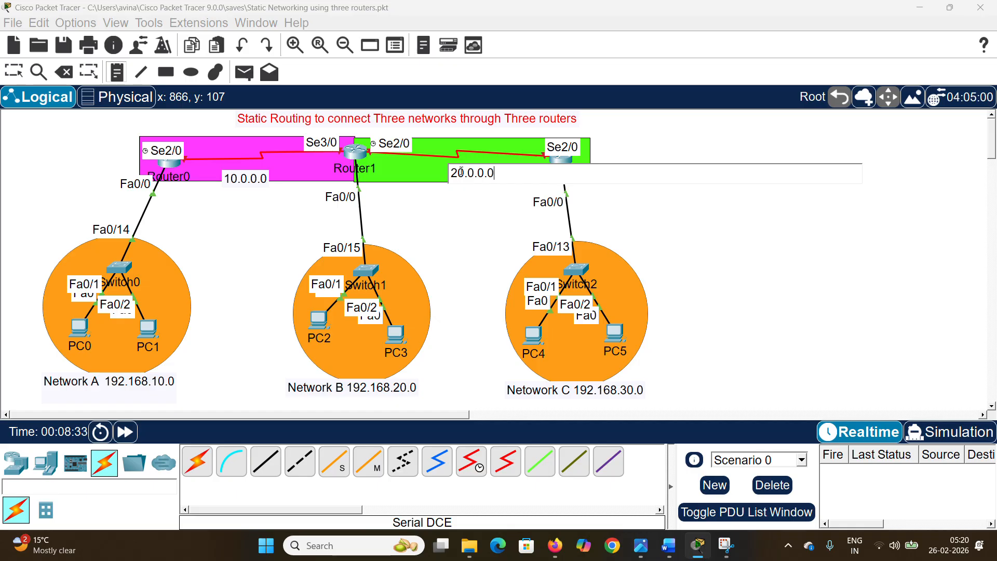
pyautogui.press('Escape')
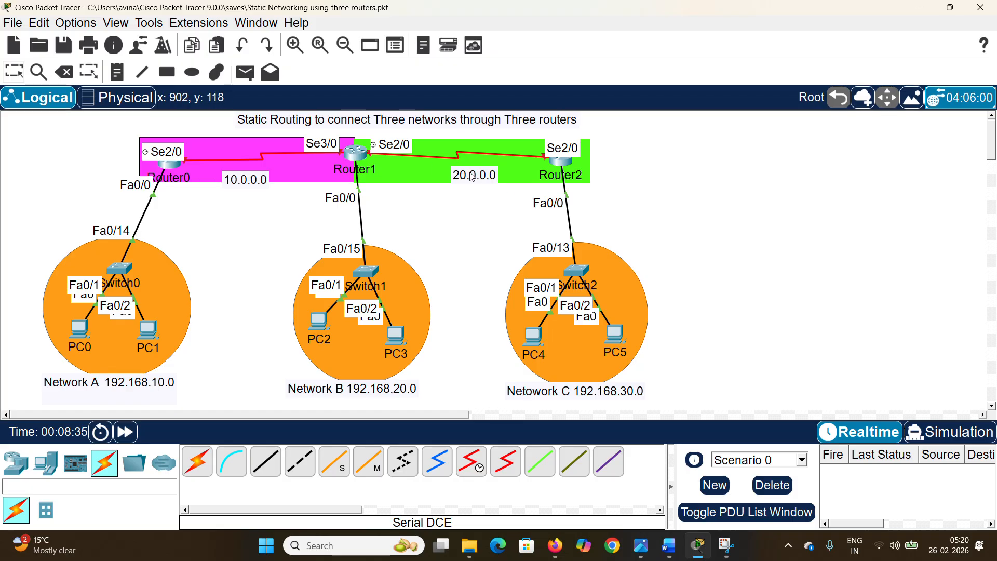
pyautogui.moveTo(470, 172); pyautogui.dragTo(466, 167)
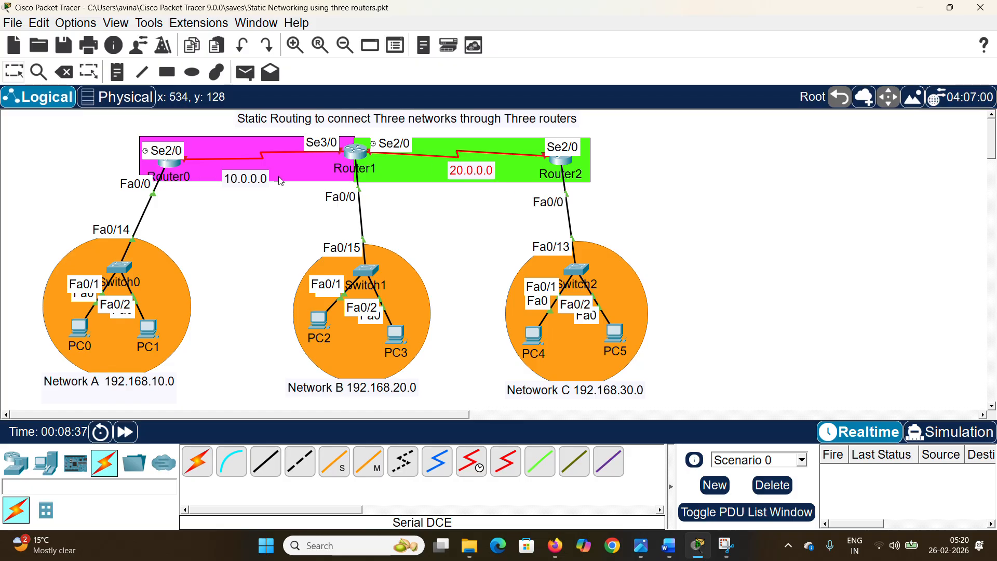
pyautogui.moveTo(247, 180); pyautogui.dragTo(248, 172)
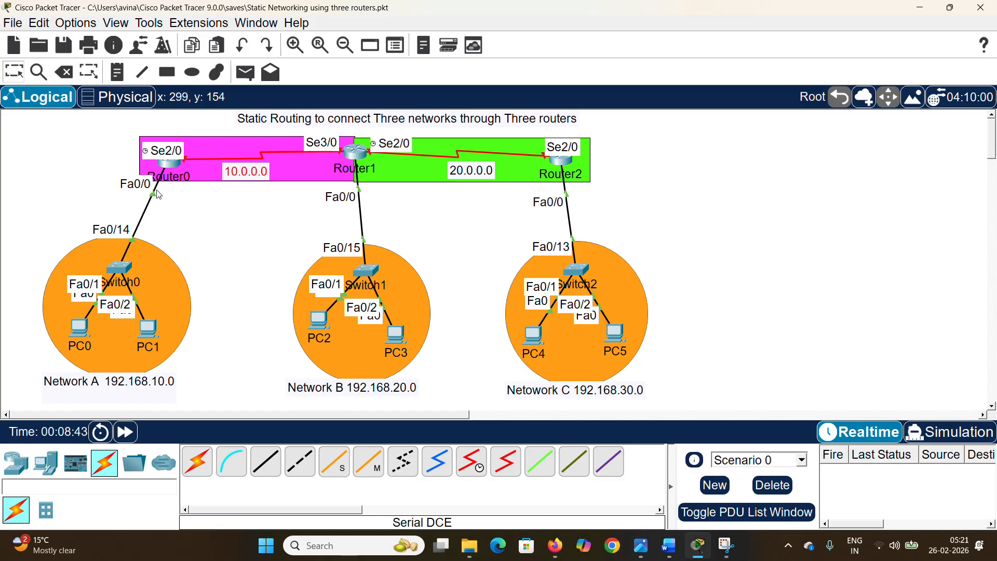
# Step: Open Router0's Serial2/0 interface settings and switch the port on
pyautogui.click(172, 166)
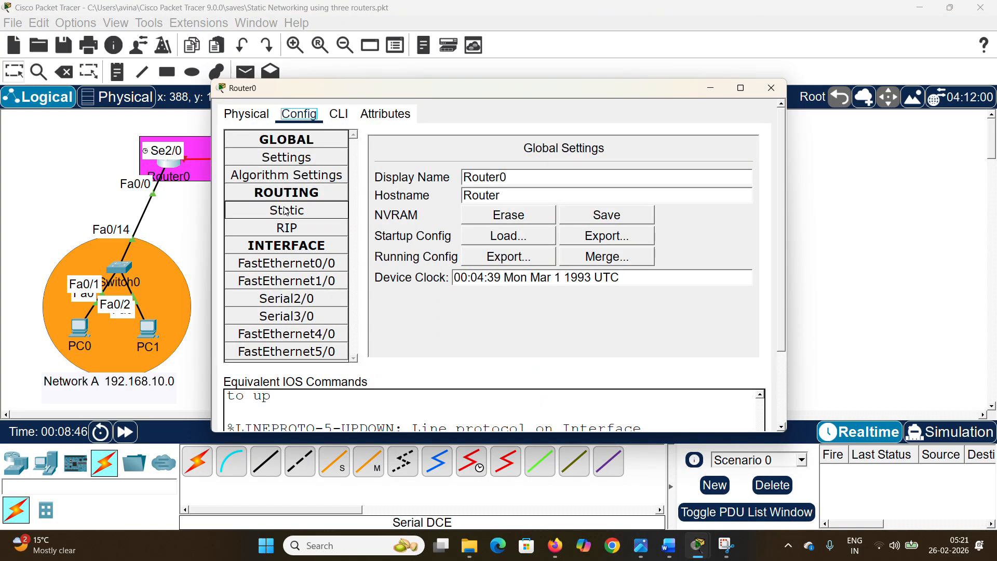
pyautogui.click(288, 299)
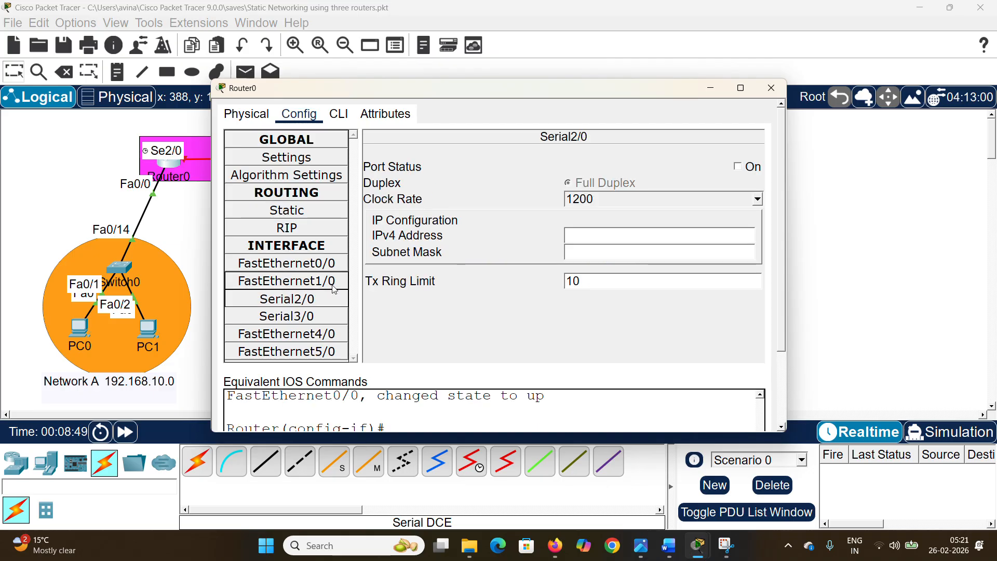
pyautogui.click(738, 167)
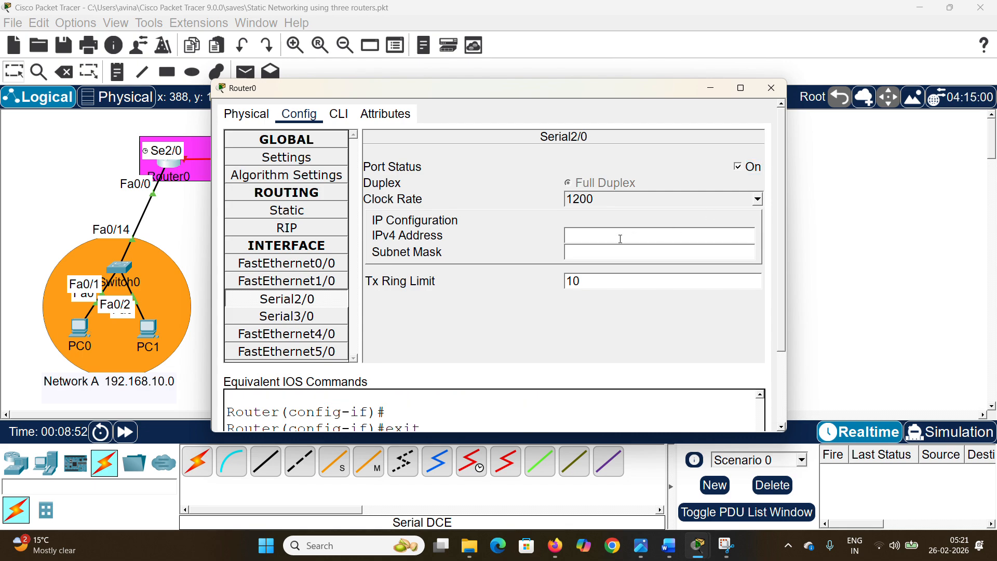
pyautogui.write('10.0.0.0')
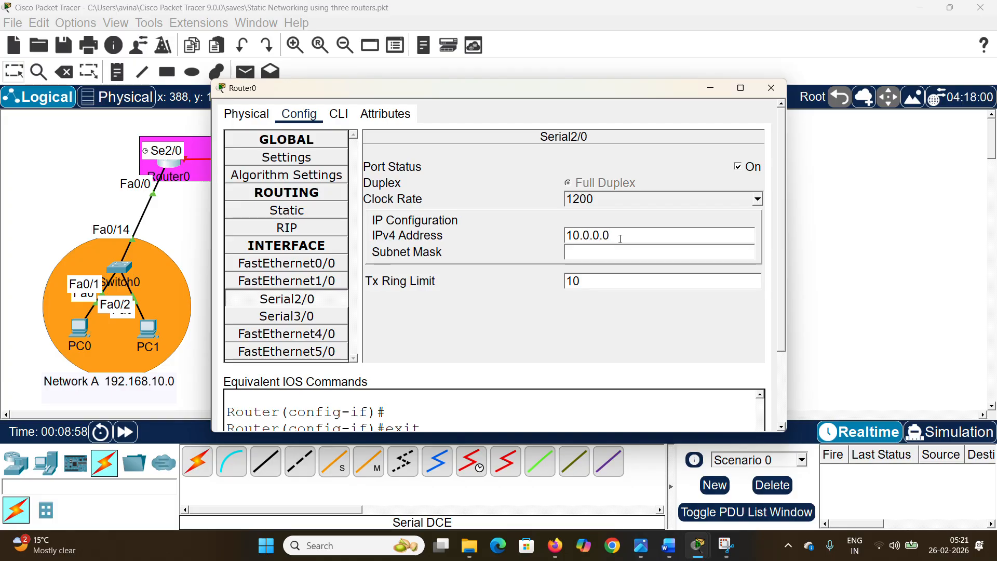
pyautogui.click(612, 252)
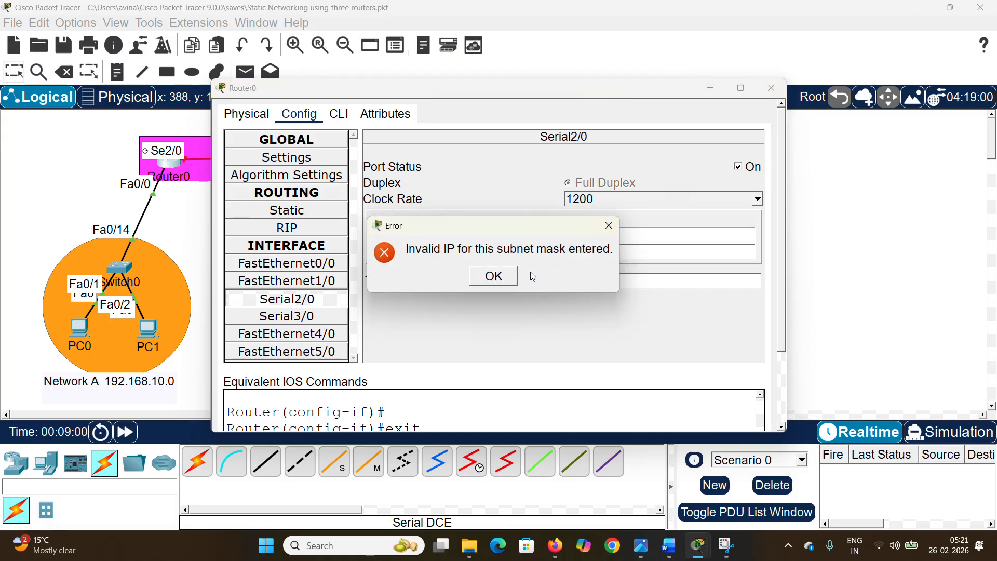
pyautogui.click(494, 276)
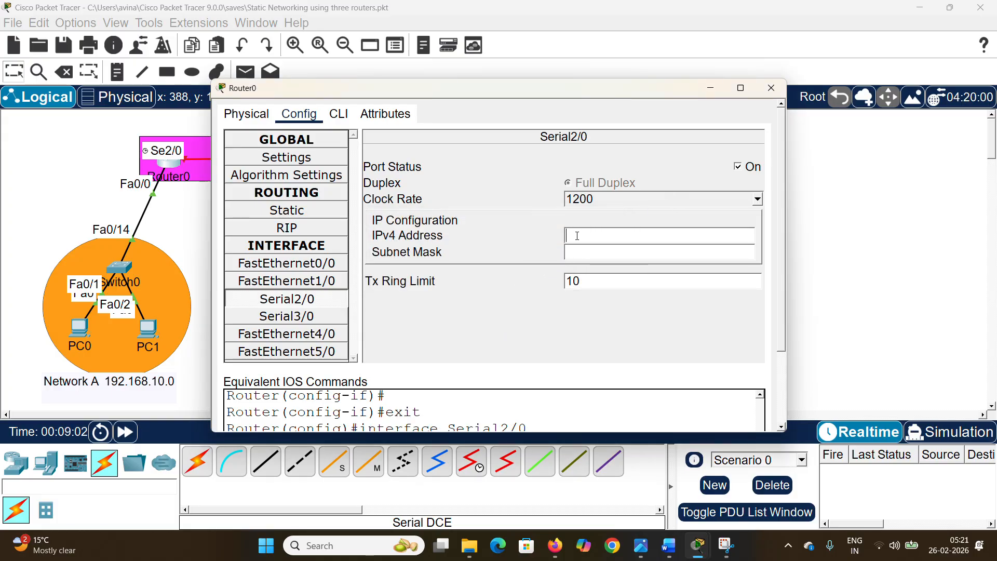
# Step: Assign Router0's Serial2/0 the IPv4 address 10.0.0.1 with subnet mask 255.0.0.0, and close the router's settings
pyautogui.write('10.0.0.1')
pyautogui.click(592, 249)
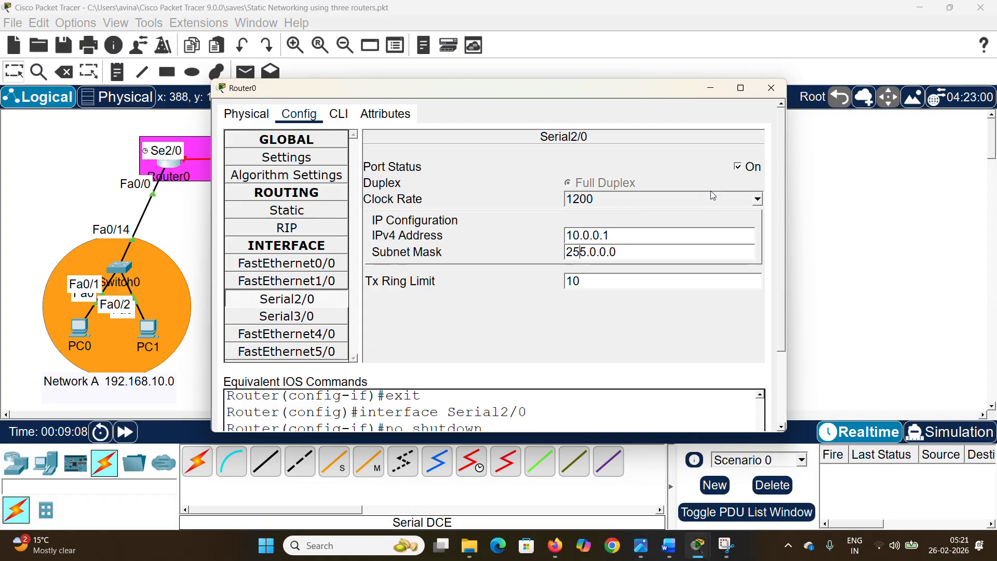
pyautogui.click(771, 88)
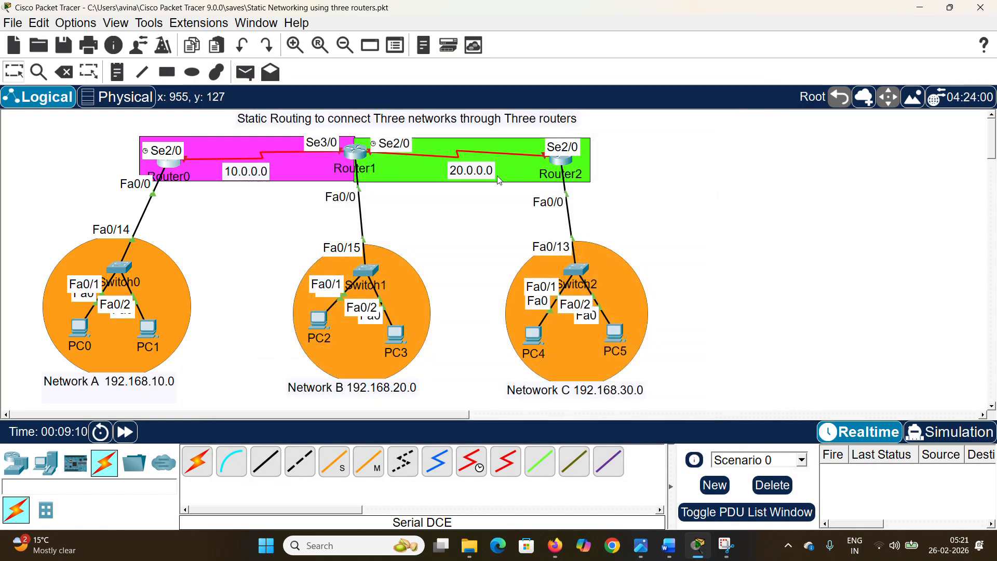
# Step: Configure Router1's Serial3/0 with IPv4 address 10.0.0.2 and subnet mask 255.0.0.0, and switch the port on
pyautogui.click(353, 155)
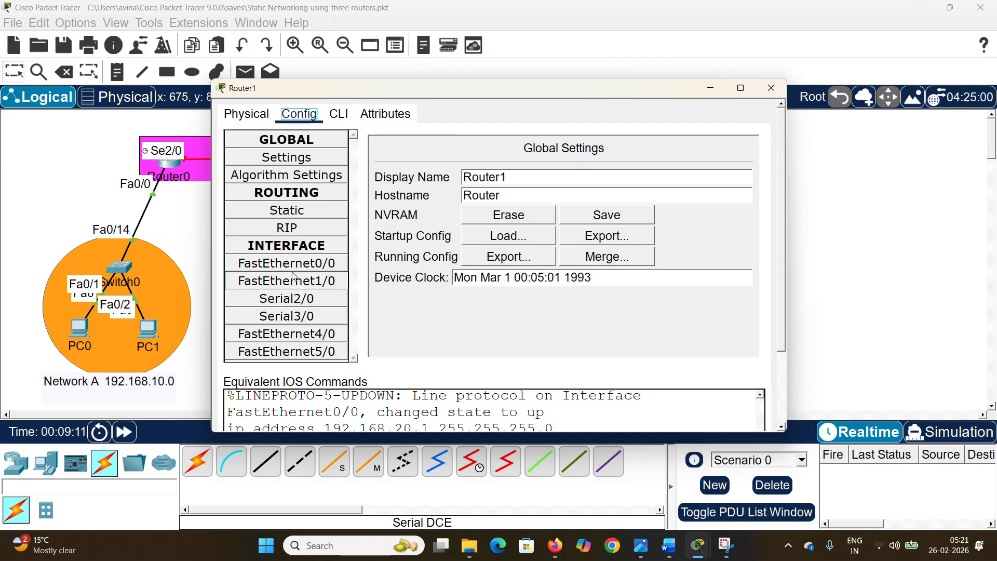
pyautogui.click(304, 315)
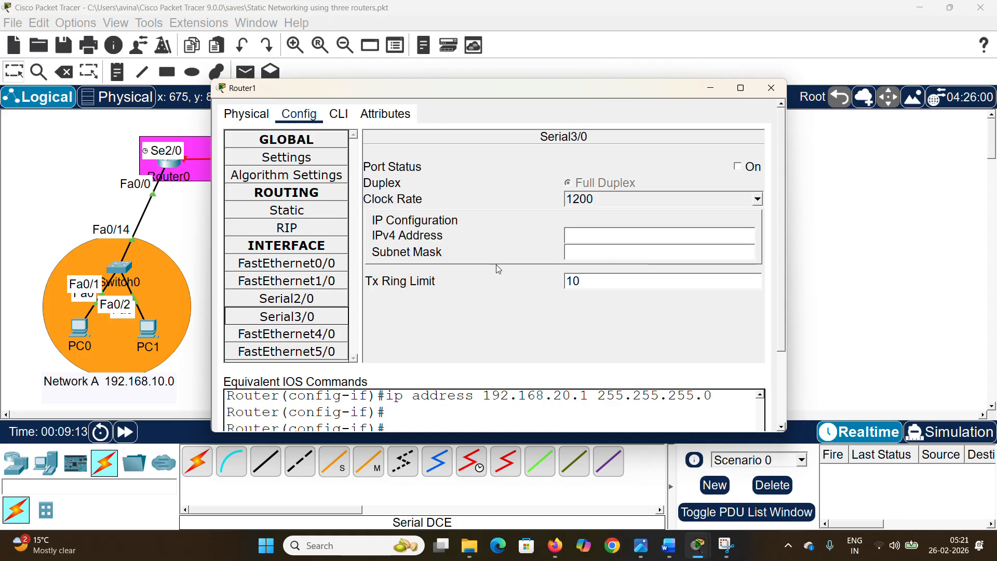
pyautogui.click(589, 238)
pyautogui.write('10.0.0')
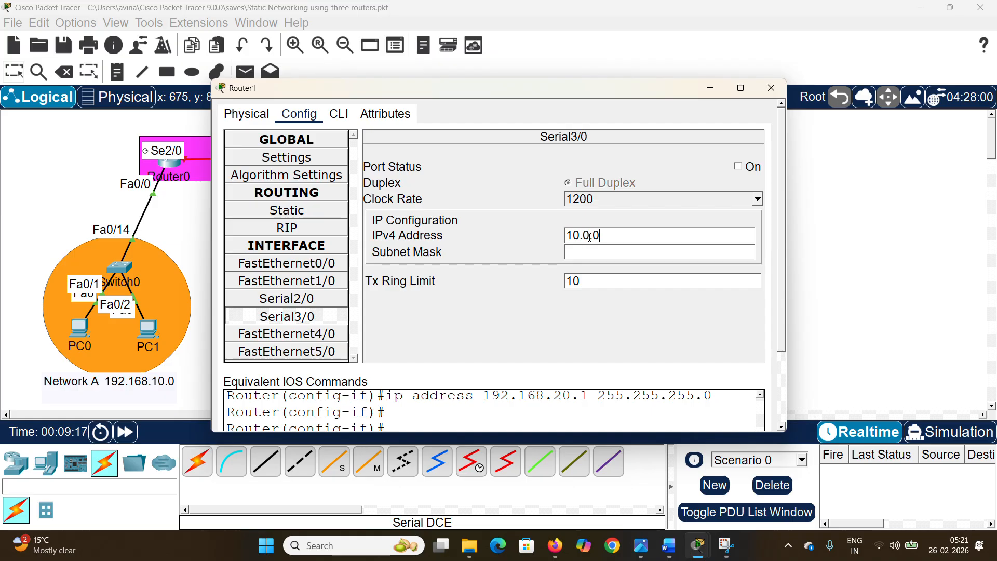
pyautogui.write('.2')
pyautogui.click(613, 252)
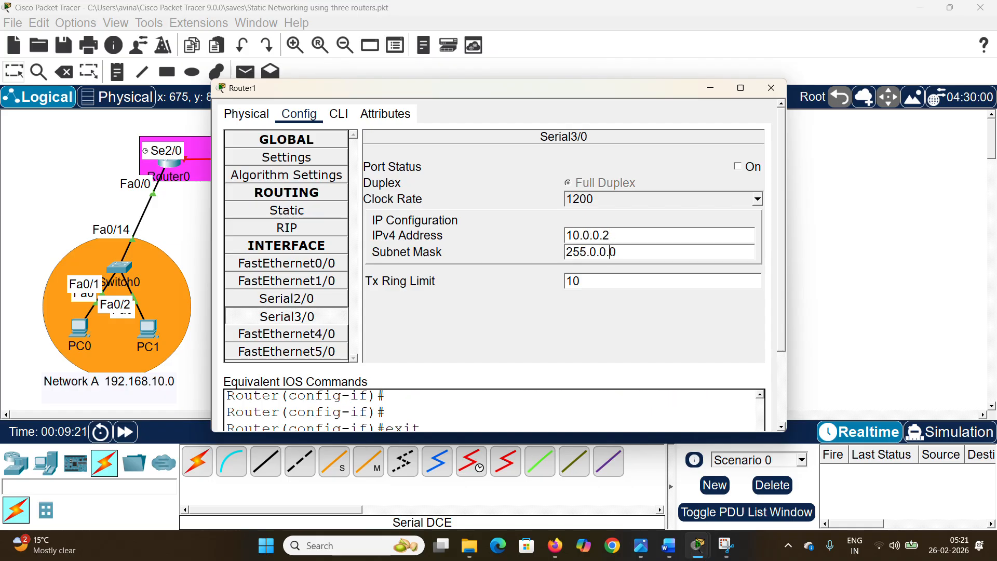
pyautogui.click(738, 166)
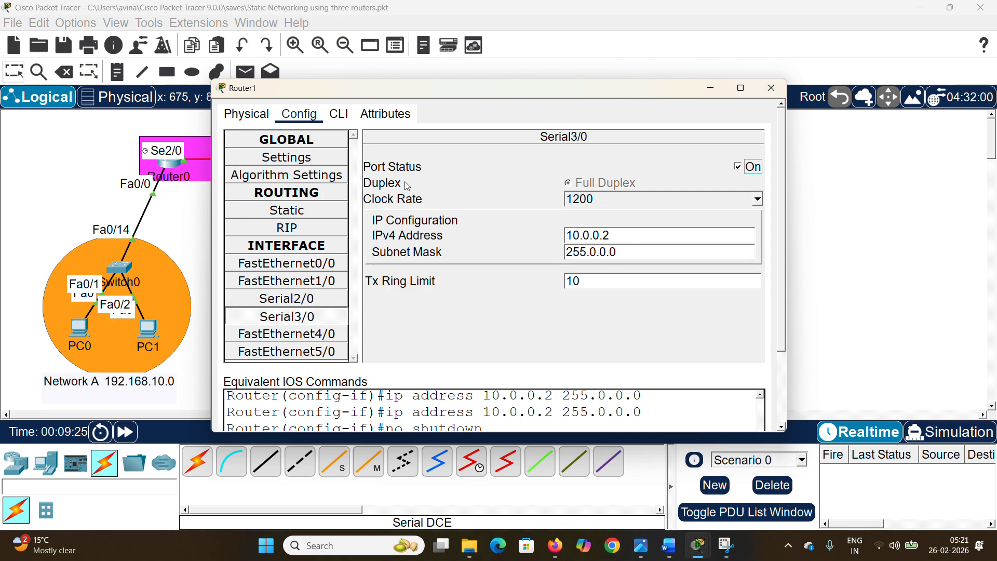
# Step: Switch on Router1's Serial2/0 and give it IPv4 address 20.0.0.1 with subnet mask 255.0.0.0, then close the router's settings
pyautogui.moveTo(372, 94); pyautogui.dragTo(542, 86)
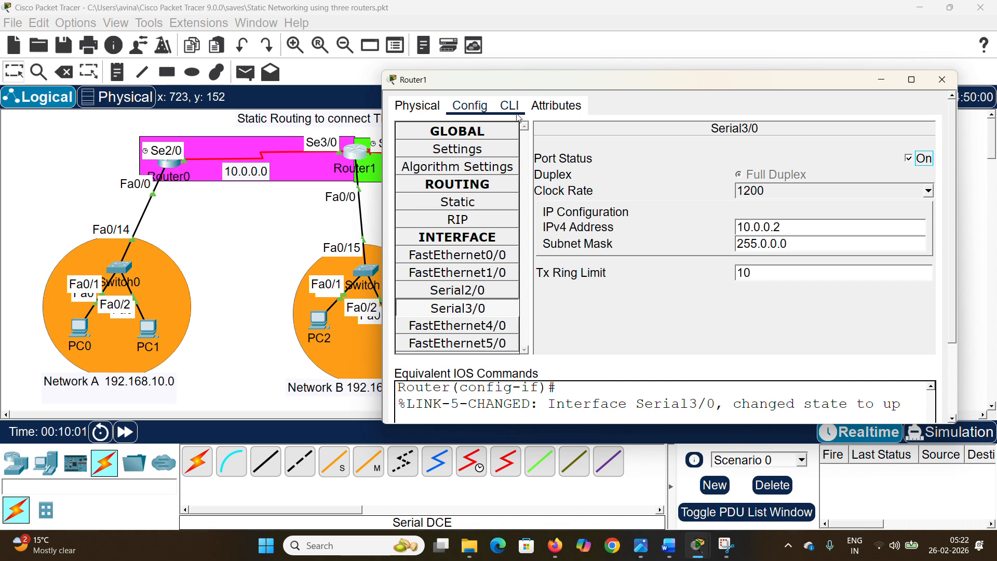
pyautogui.moveTo(592, 83); pyautogui.dragTo(415, 215)
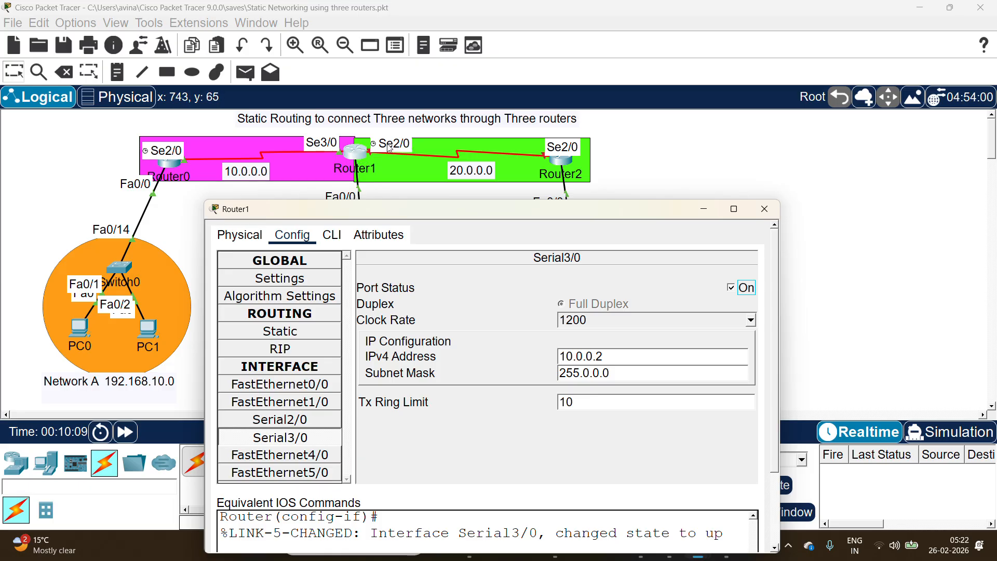
pyautogui.click(308, 422)
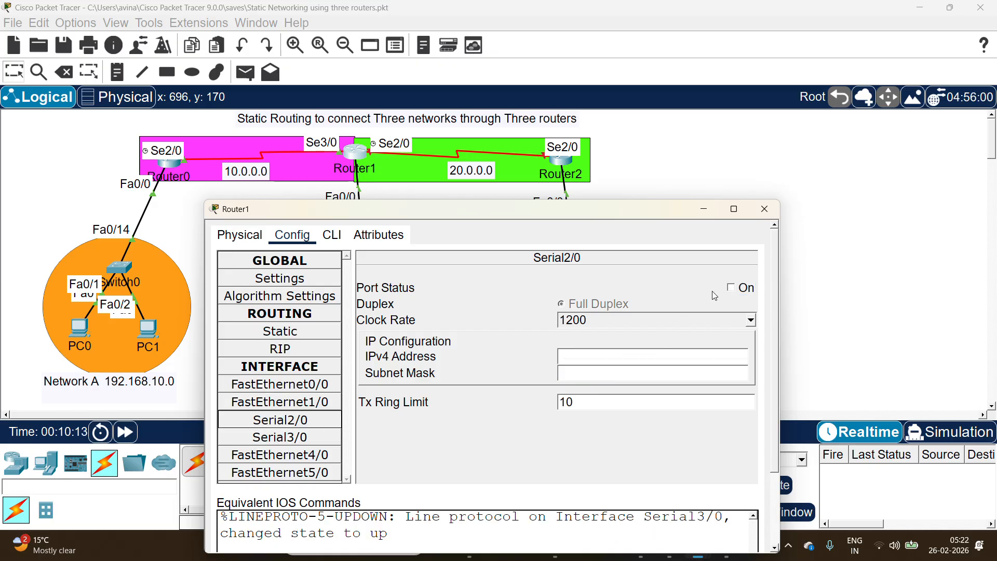
pyautogui.click(731, 290)
pyautogui.click(626, 362)
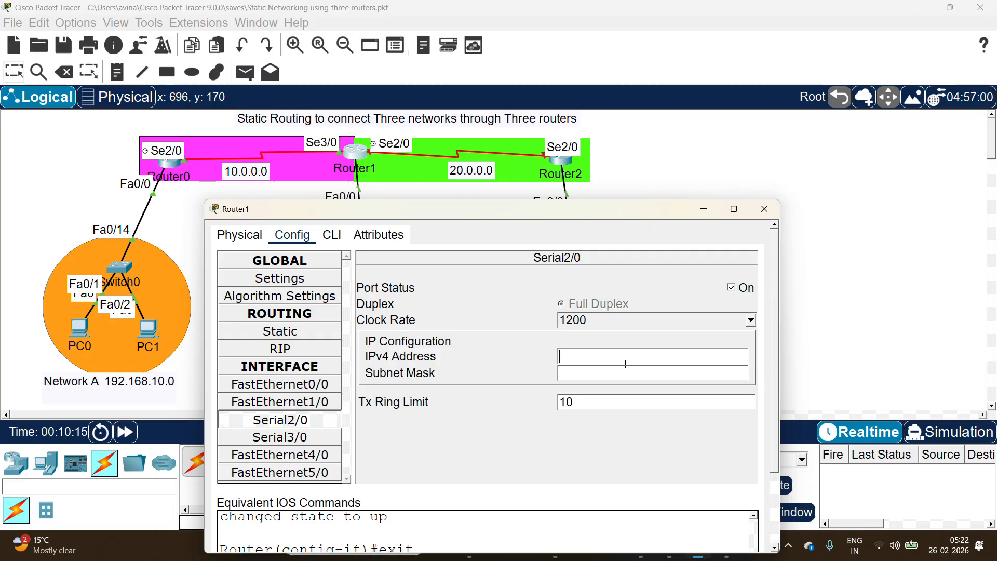
pyautogui.write('20.0.0.1')
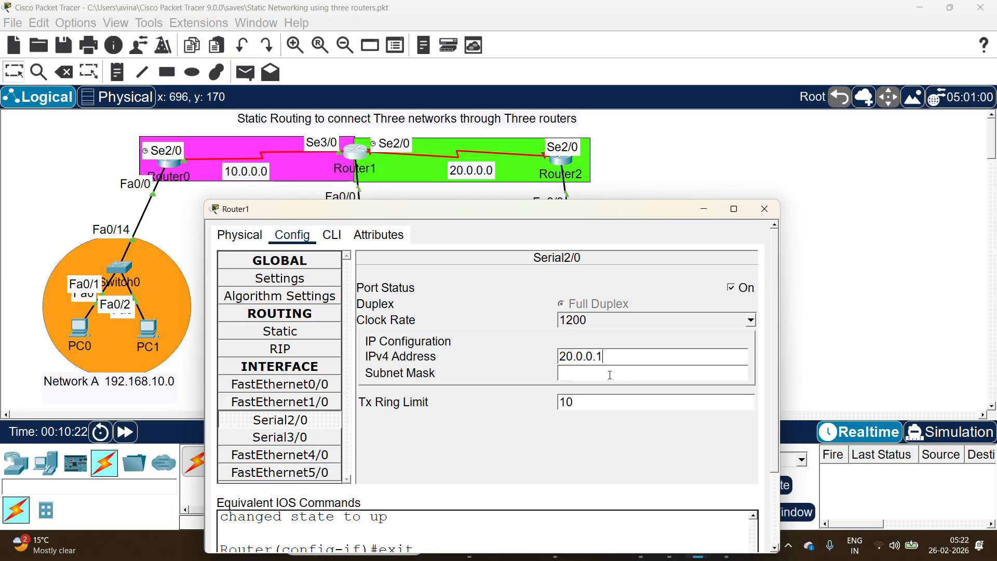
pyautogui.click(610, 375)
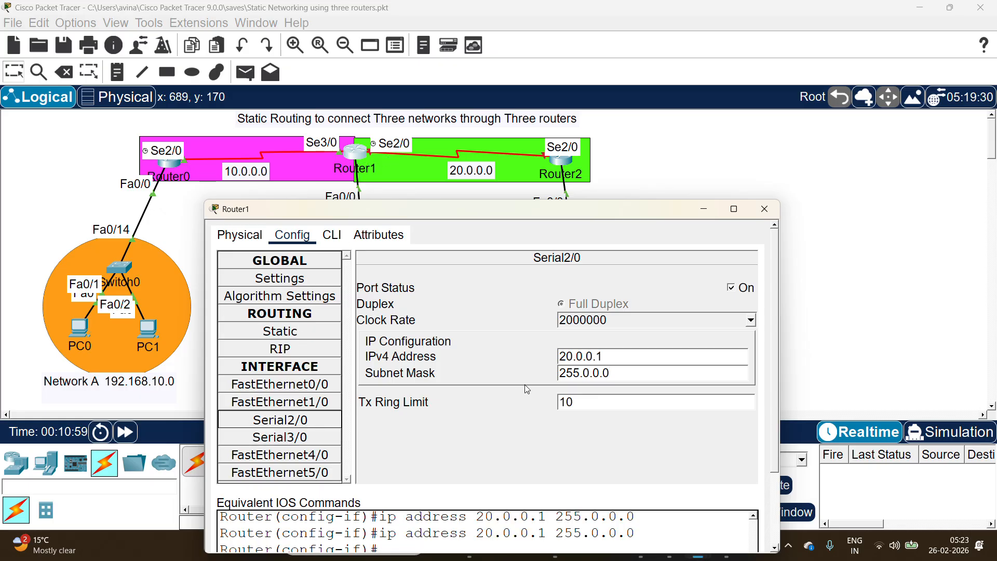
pyautogui.click(764, 208)
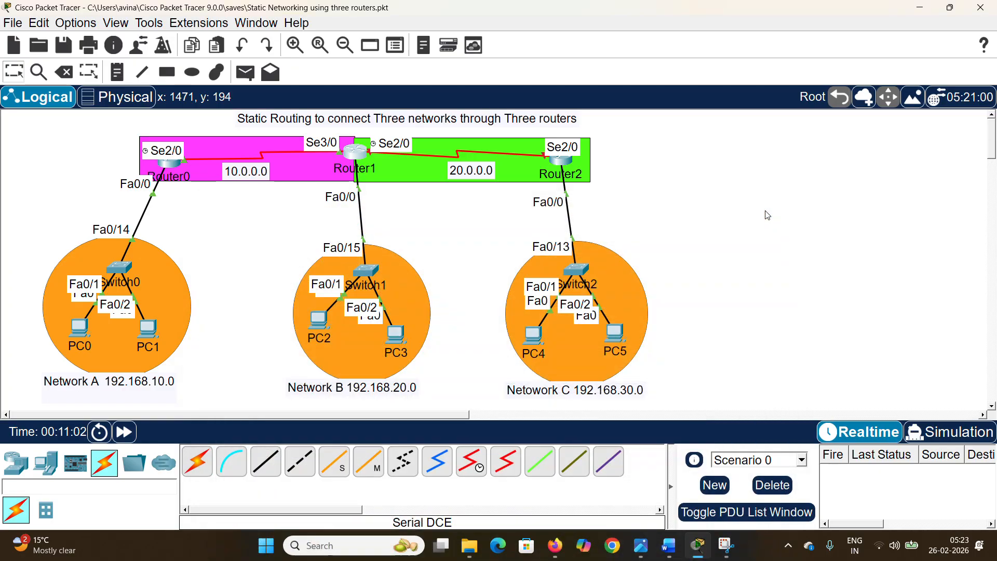
# Step: Switch on Router2's Serial2/0 and give it IPv4 address 20.0.0.2 with subnet mask 255.0.0.0, closing the settings when done
pyautogui.click(564, 157)
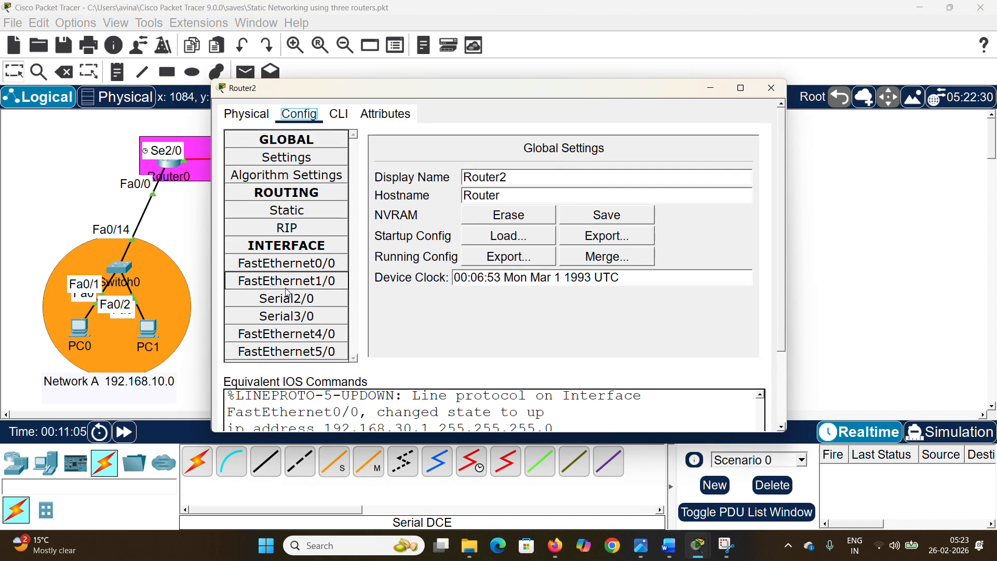
pyautogui.click(307, 300)
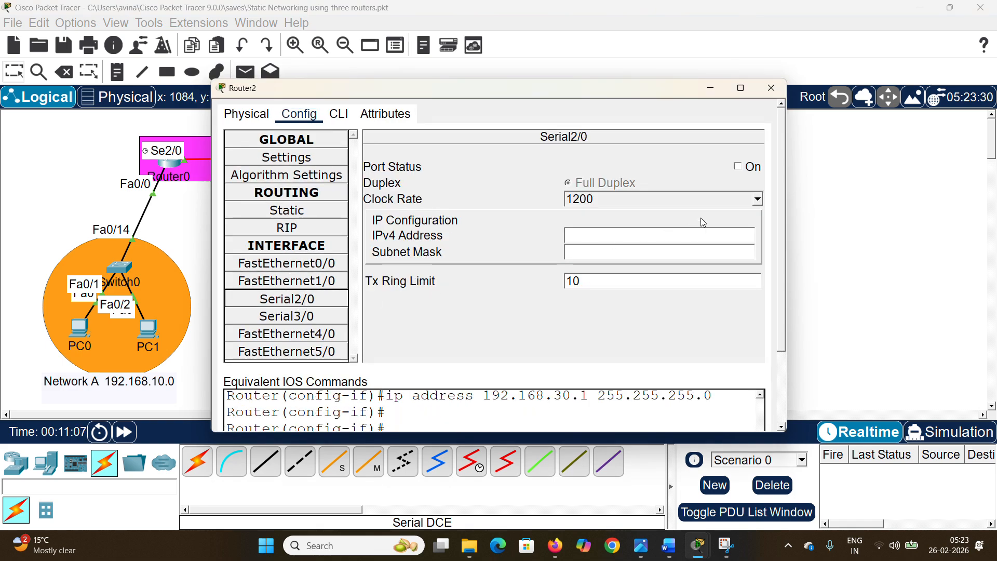
pyautogui.click(738, 166)
pyautogui.click(603, 239)
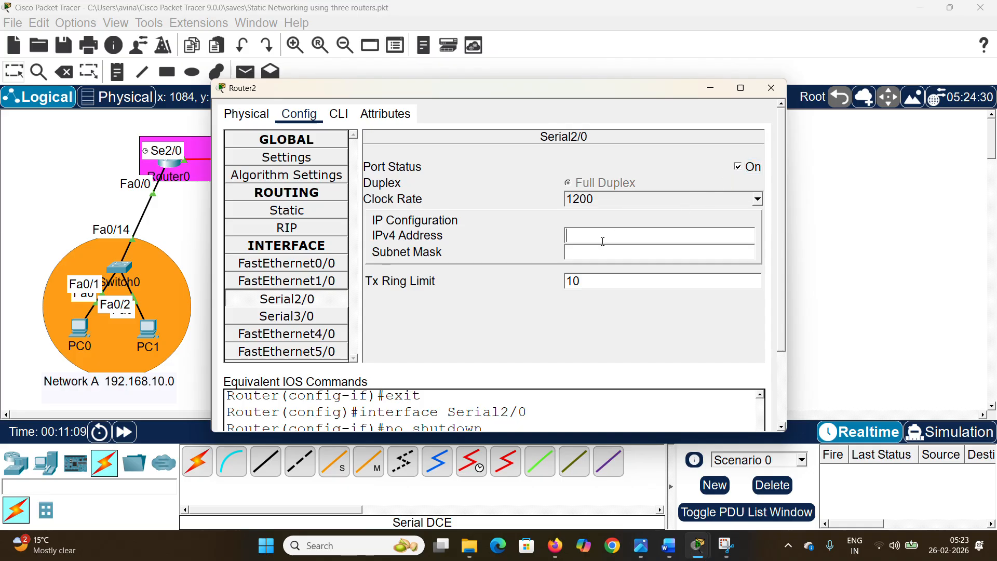
pyautogui.write('20')
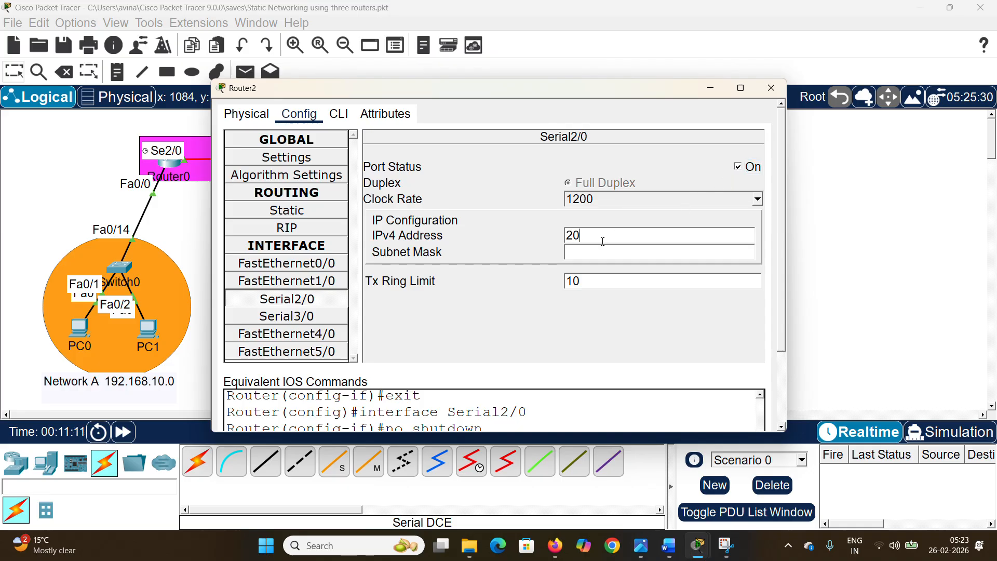
pyautogui.write('.0')
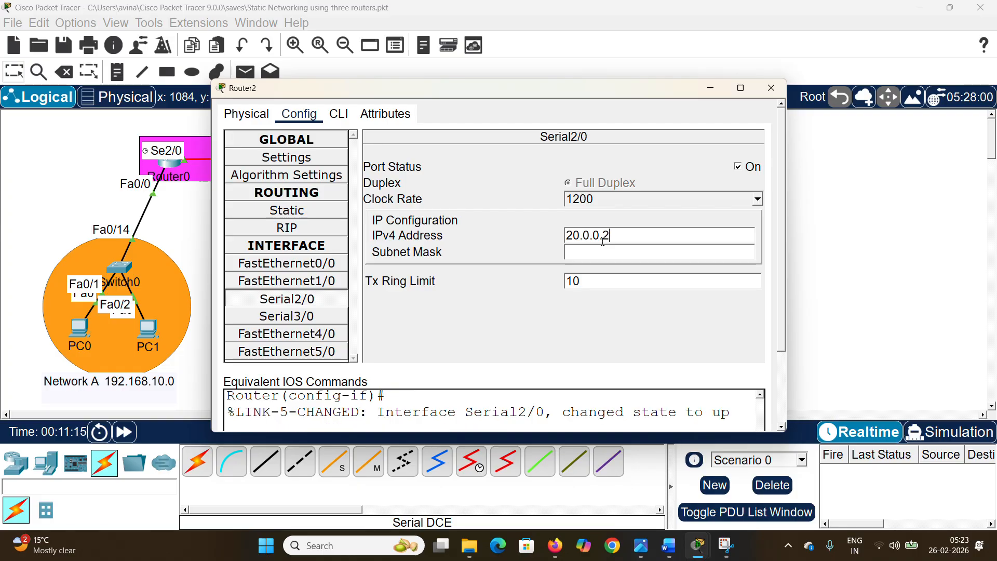
pyautogui.write('.0.2')
pyautogui.click(607, 253)
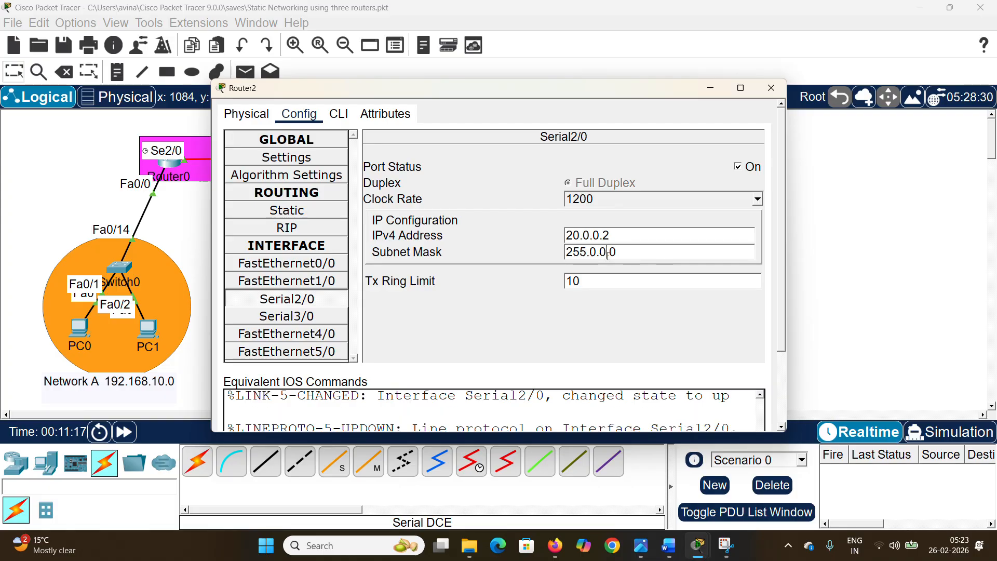
pyautogui.click(771, 89)
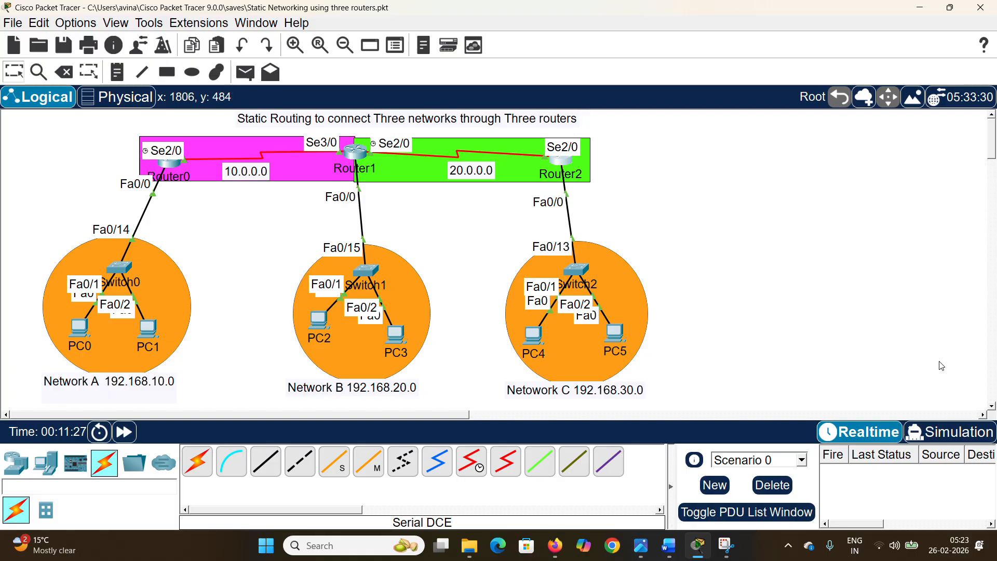
# Step: Switch to simulation mode and limit the event list filters to ICMP only
pyautogui.click(953, 433)
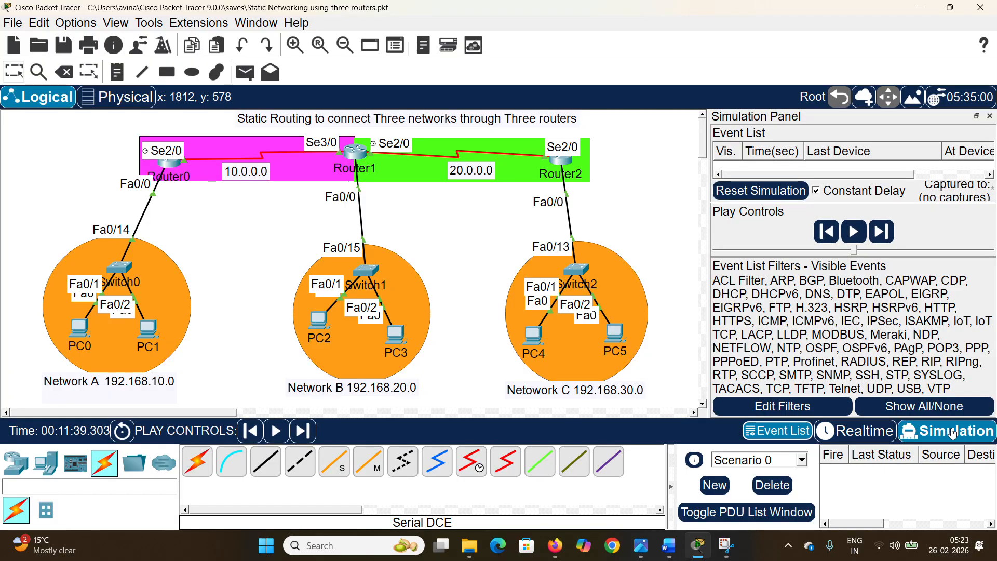
pyautogui.moveTo(872, 119); pyautogui.dragTo(862, 74)
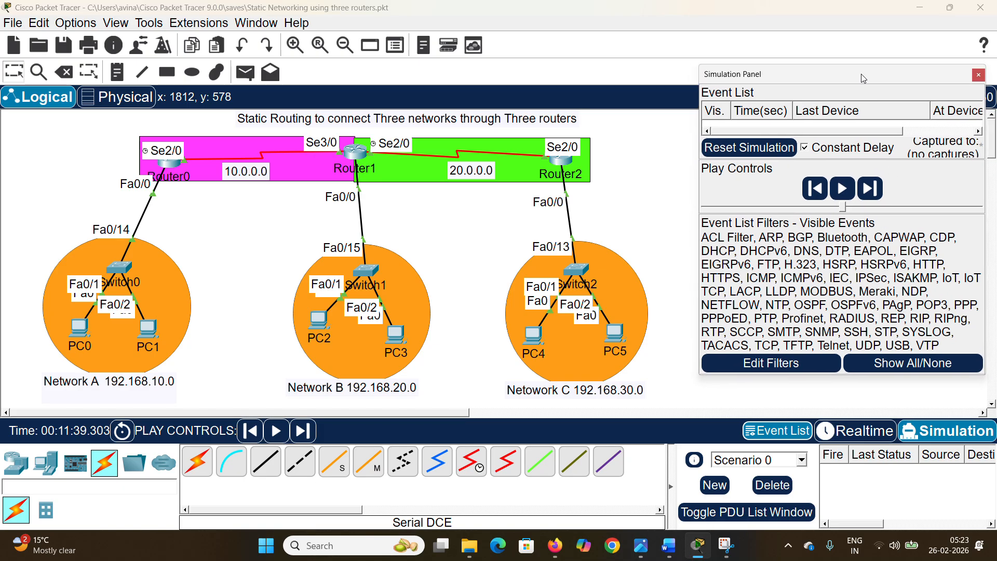
pyautogui.click(913, 366)
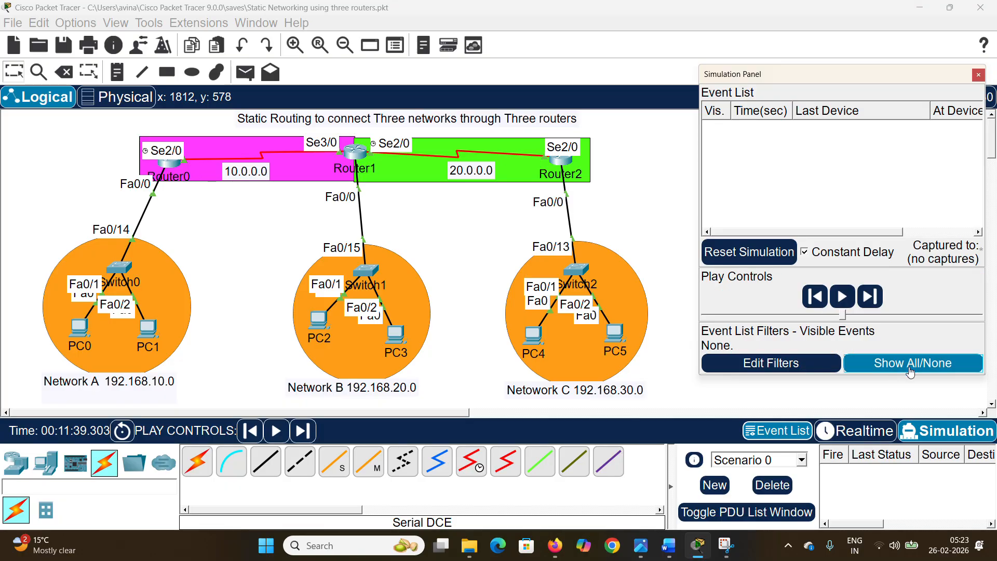
pyautogui.click(802, 366)
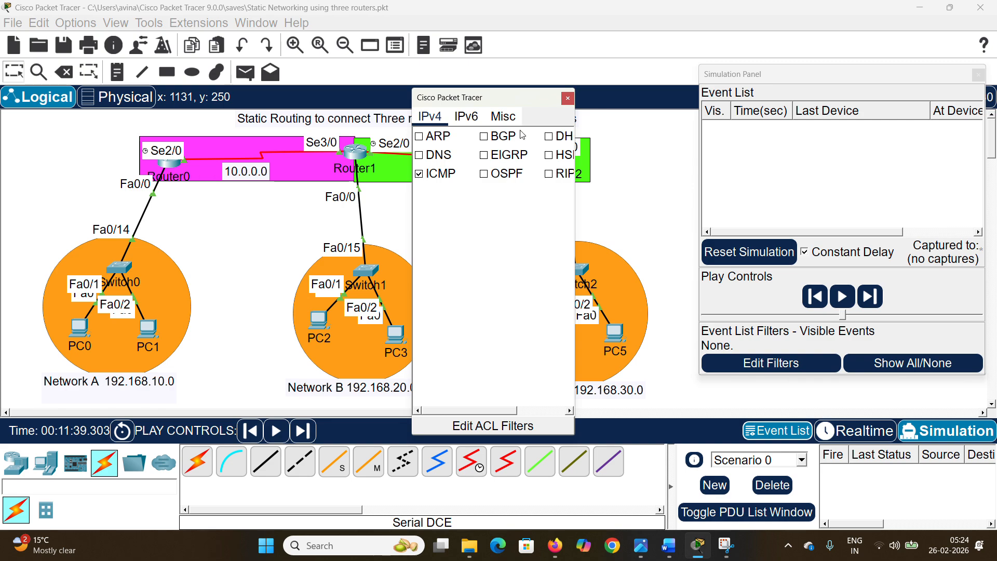
pyautogui.click(567, 97)
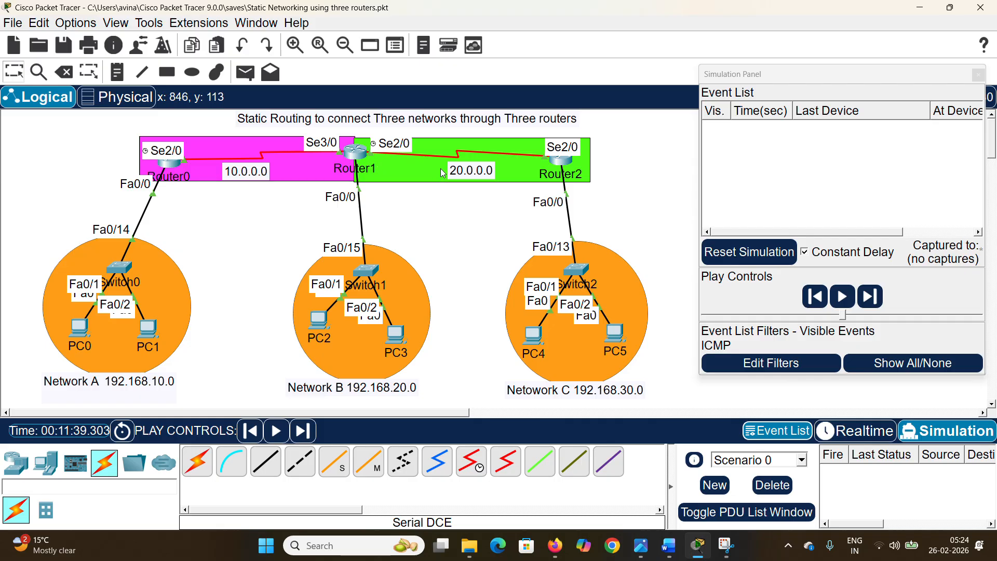
# Step: Add a simple PDU from PC0 in Network A to PC2 in Network B
pyautogui.click(251, 78)
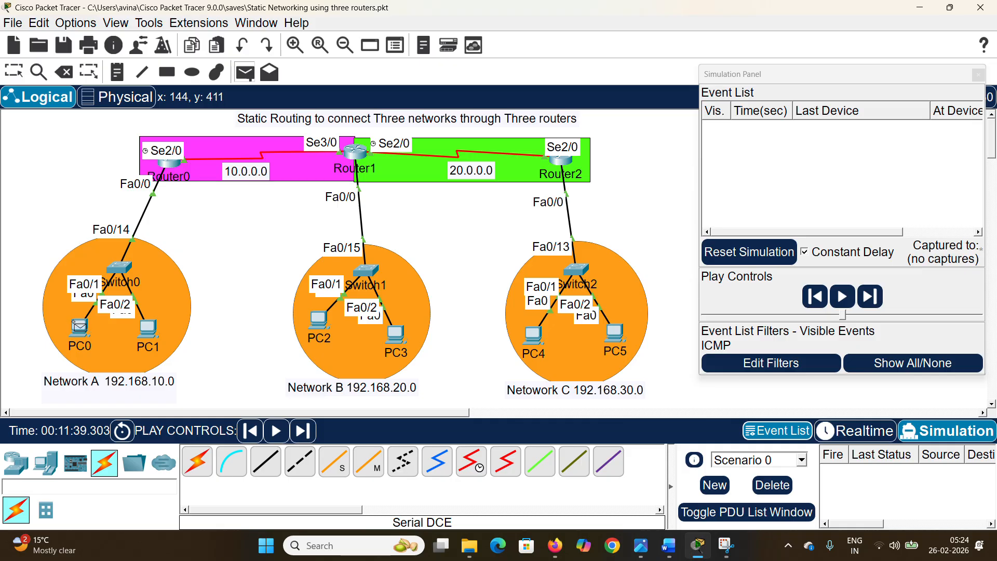
pyautogui.click(76, 324)
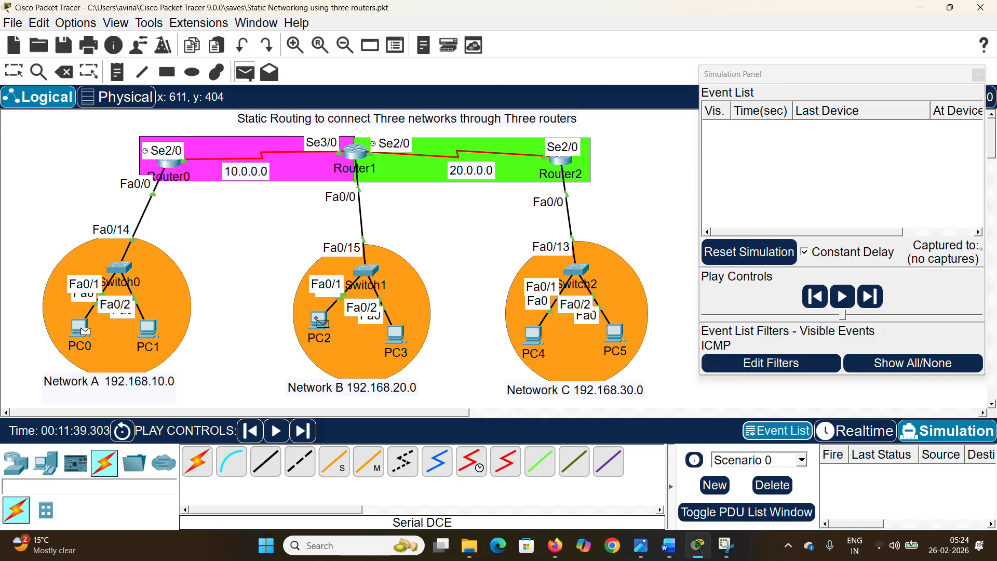
pyautogui.click(317, 318)
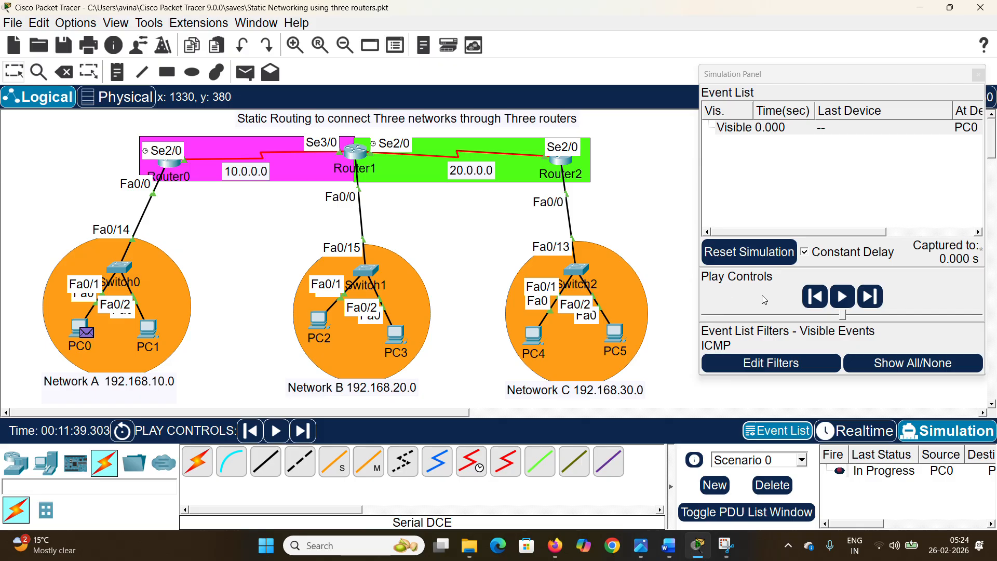
# Step: Advance the simulation of the PC0 to PC2 packet step by step as far as Router0, then return to realtime mode
pyautogui.click(870, 301)
pyautogui.click(870, 301)
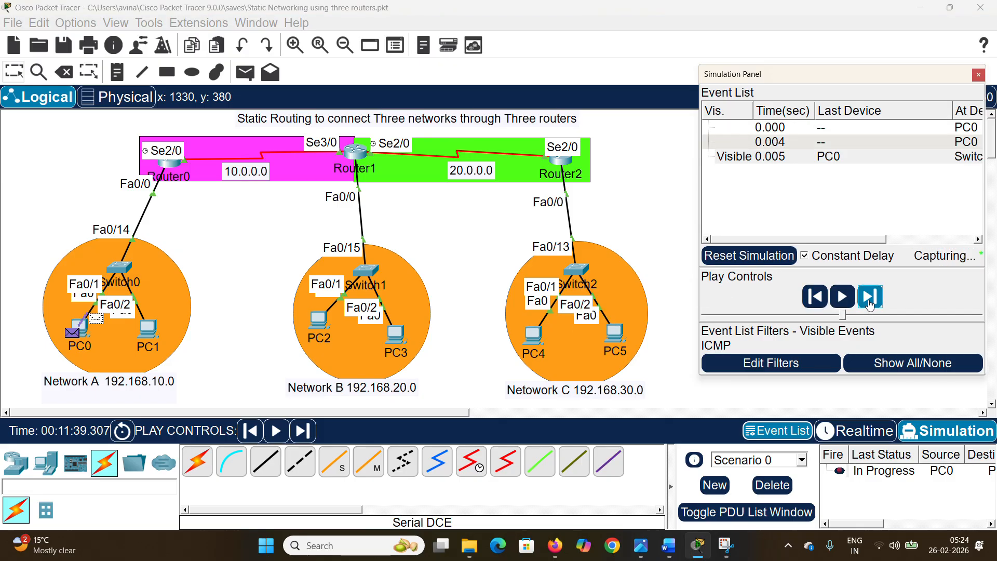
pyautogui.click(870, 301)
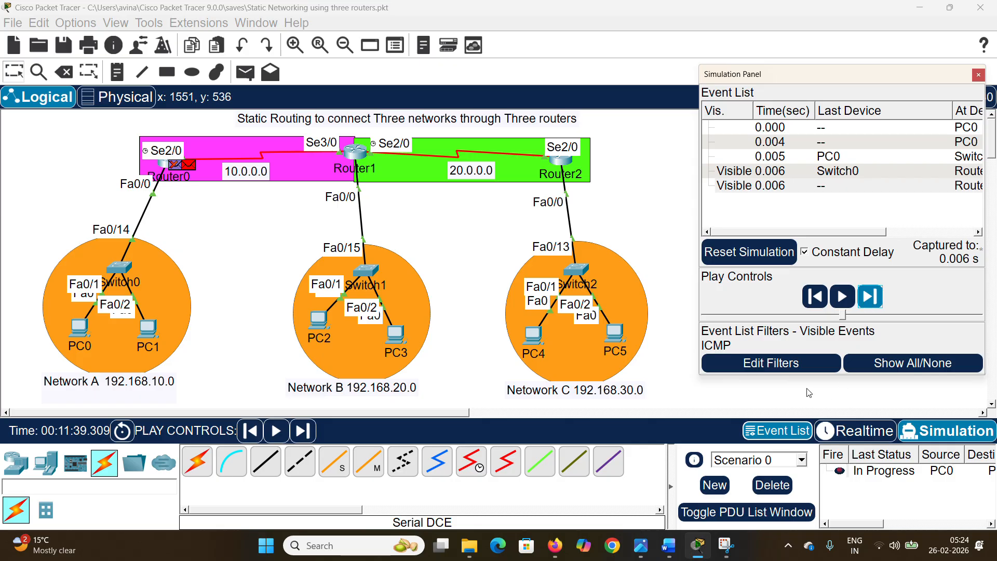
pyautogui.click(853, 432)
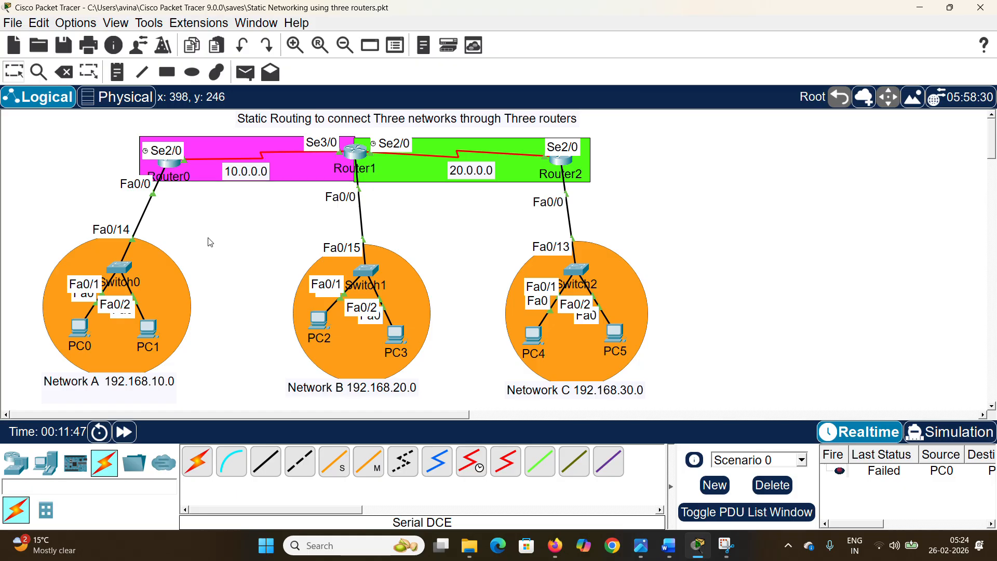
# Step: Turn off the preference that always shows port labels in the logical workspace and close the preferences
pyautogui.click(65, 26)
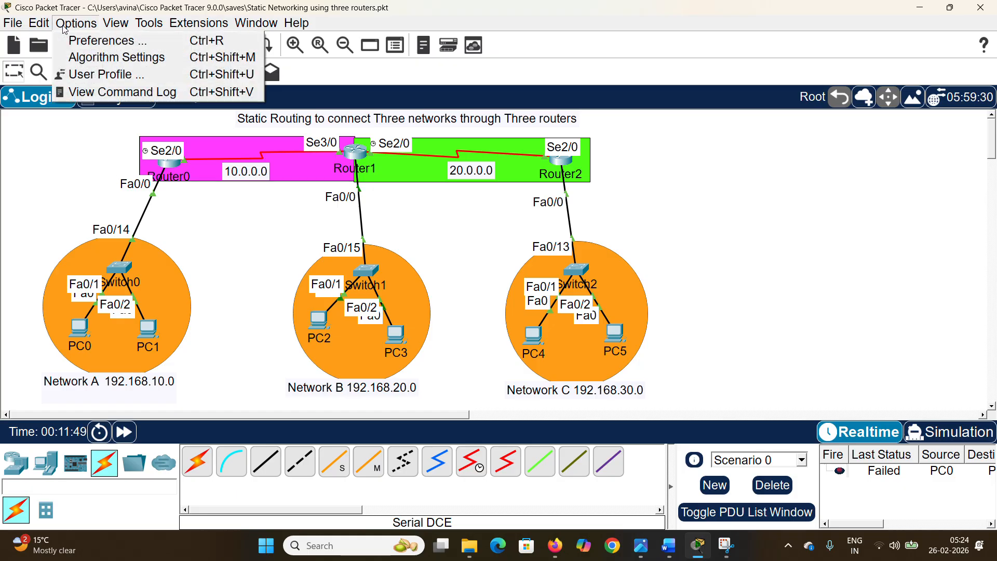
pyautogui.click(68, 41)
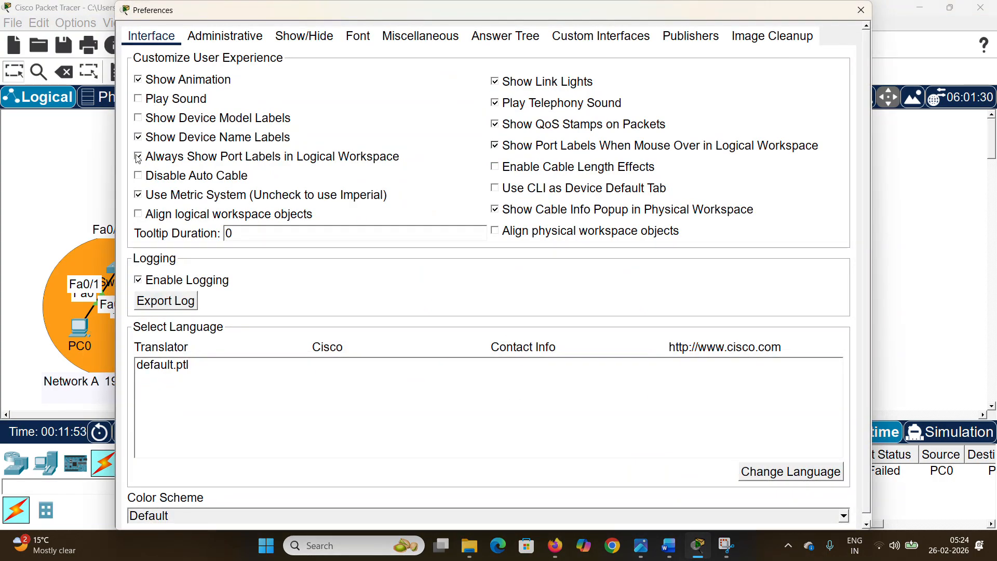
pyautogui.click(138, 157)
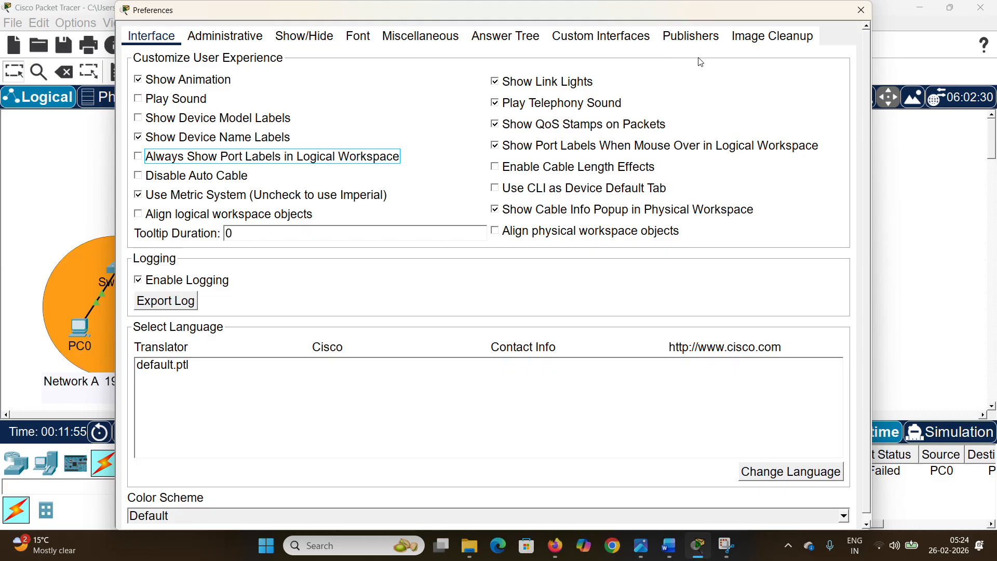
pyautogui.click(866, 12)
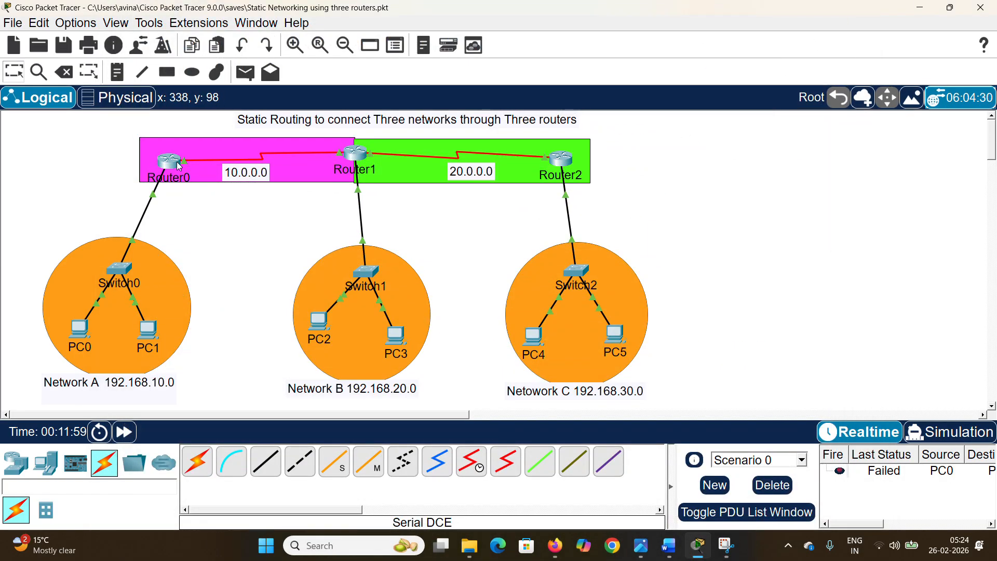
# Step: Add a static route on Router0 to network 192.168.20.0 with mask 255.255.255.0 and next hop 10.0.0.0
pyautogui.click(178, 166)
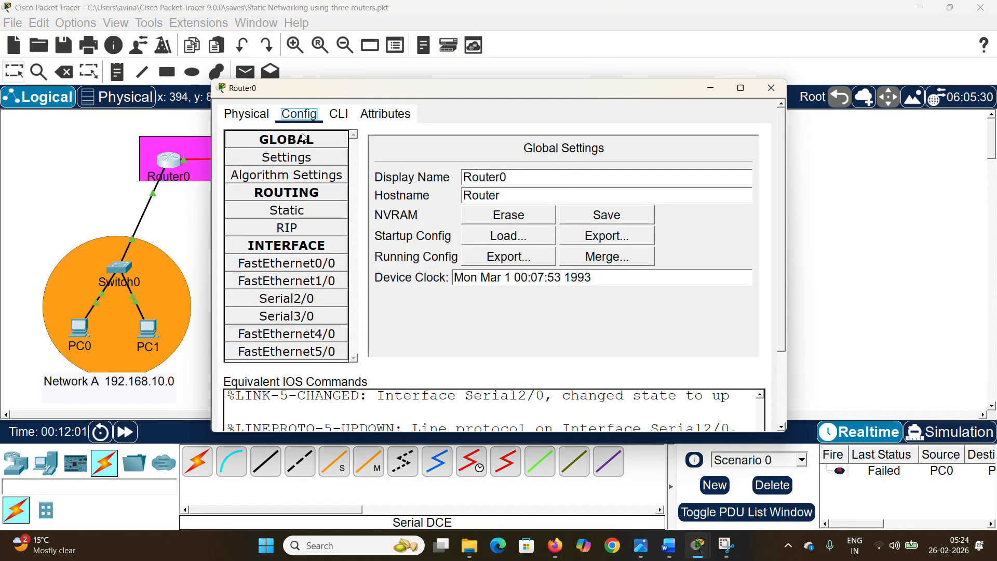
pyautogui.moveTo(358, 89); pyautogui.dragTo(473, 67)
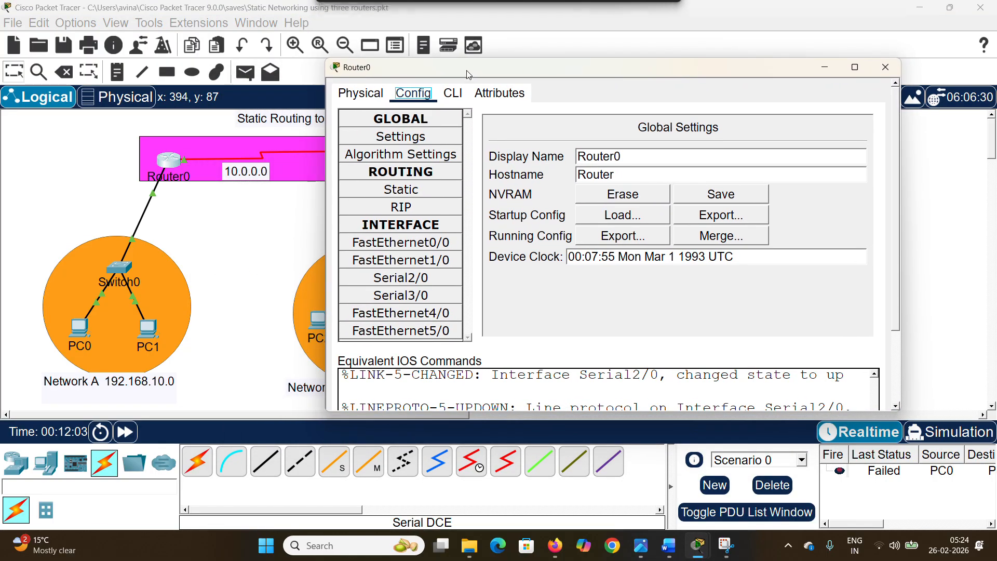
pyautogui.click(398, 191)
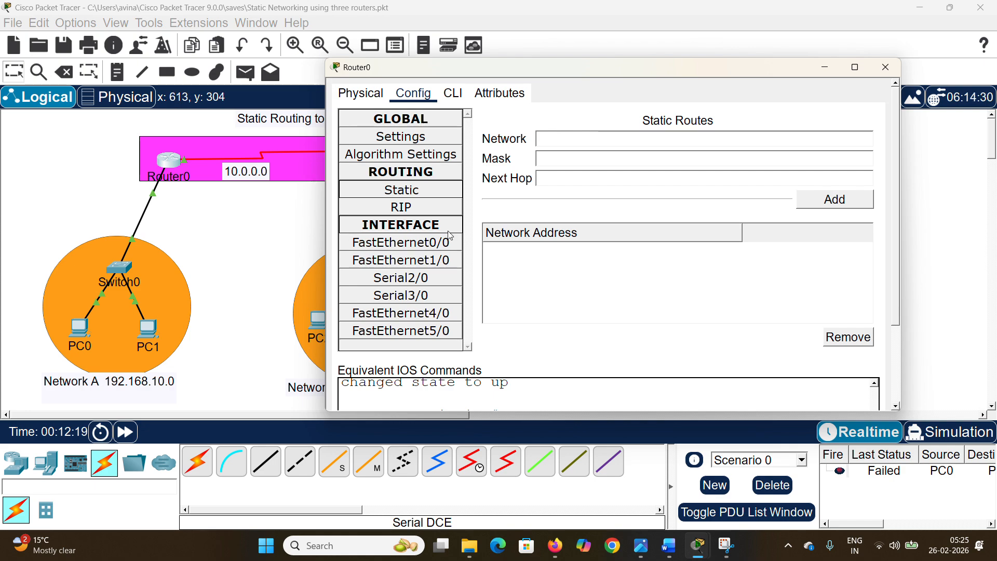
pyautogui.click(570, 141)
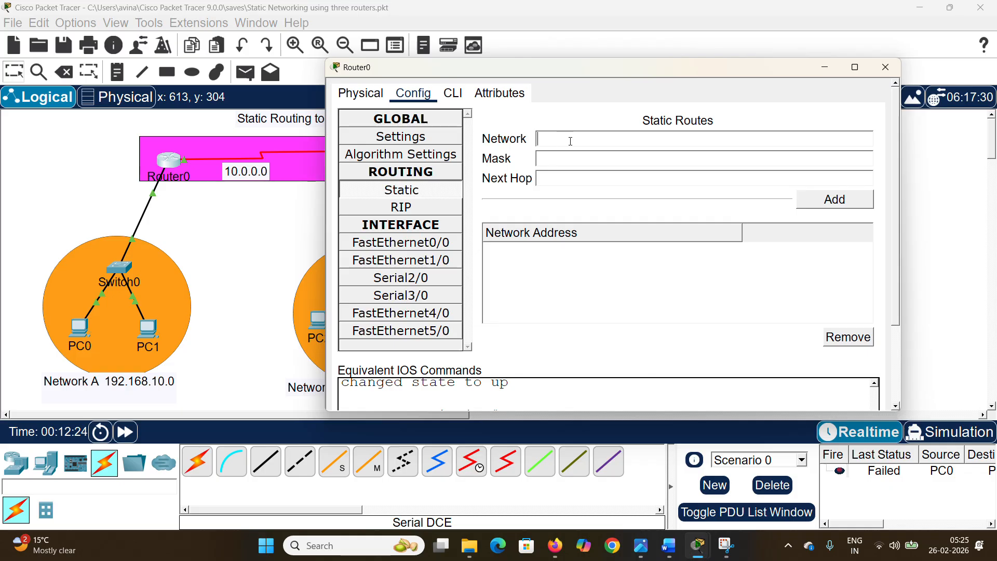
pyautogui.write('192.168.20.0')
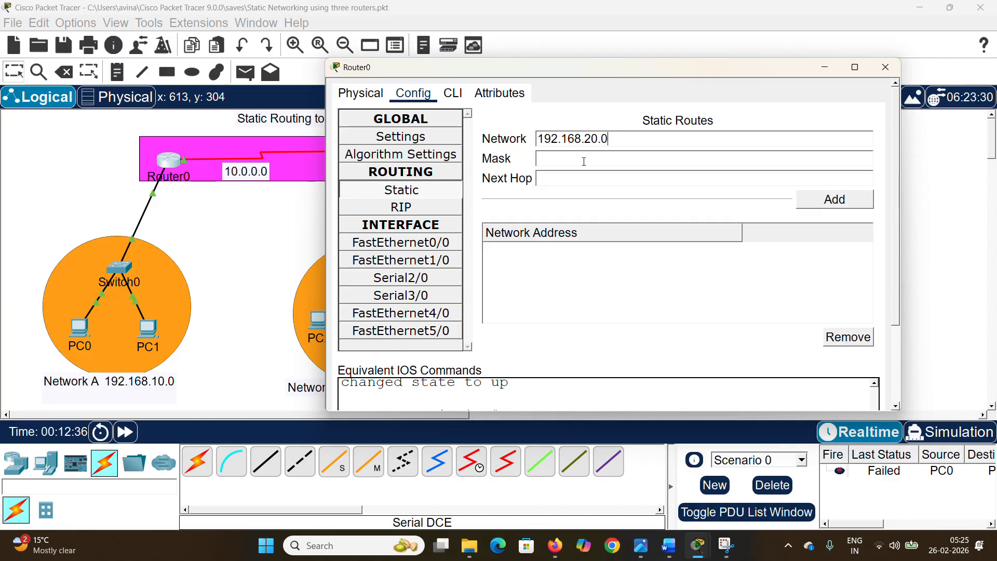
pyautogui.click(584, 161)
pyautogui.write('255.2')
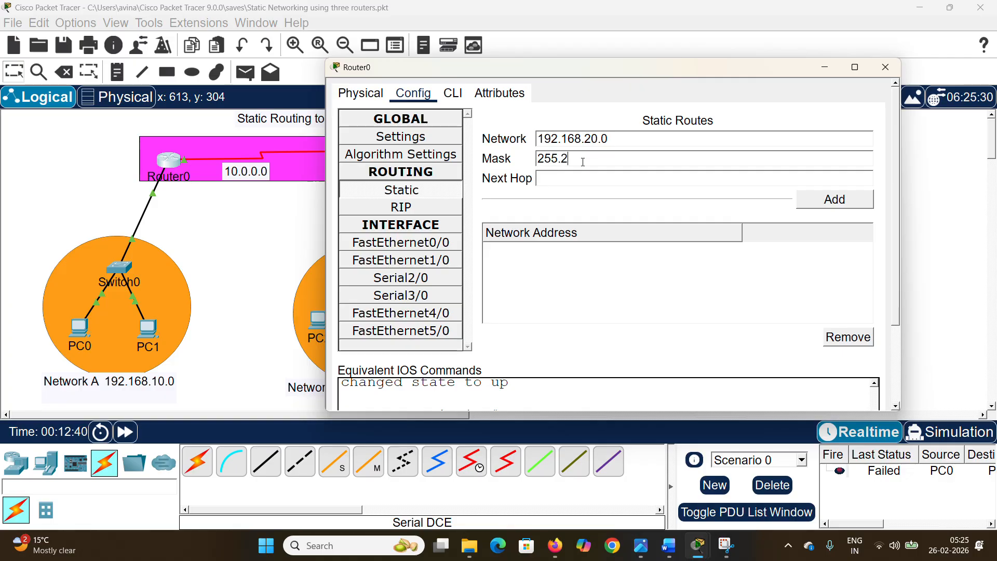
pyautogui.write('55.2')
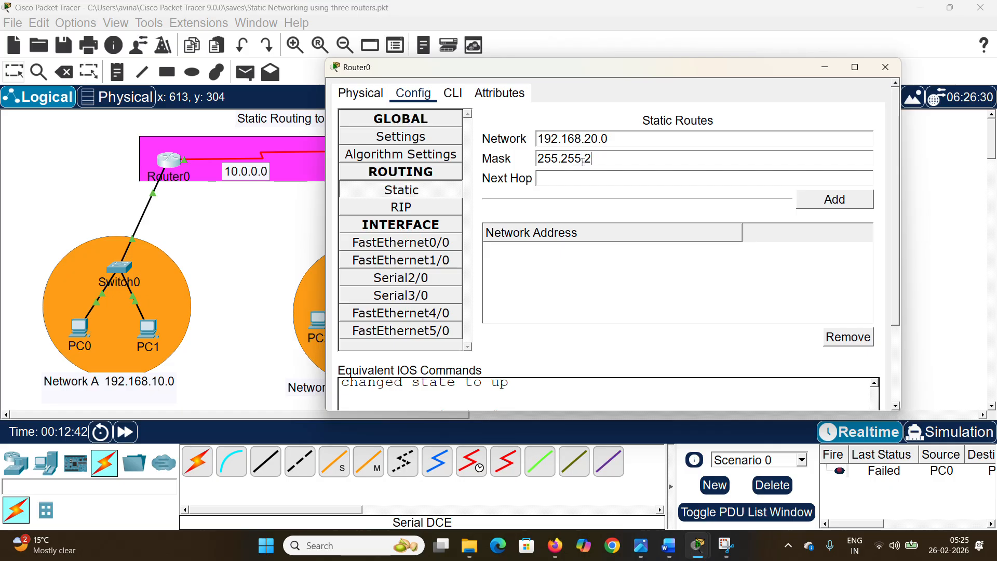
pyautogui.write('55.')
pyautogui.write('0')
pyautogui.moveTo(644, 161); pyautogui.dragTo(532, 164)
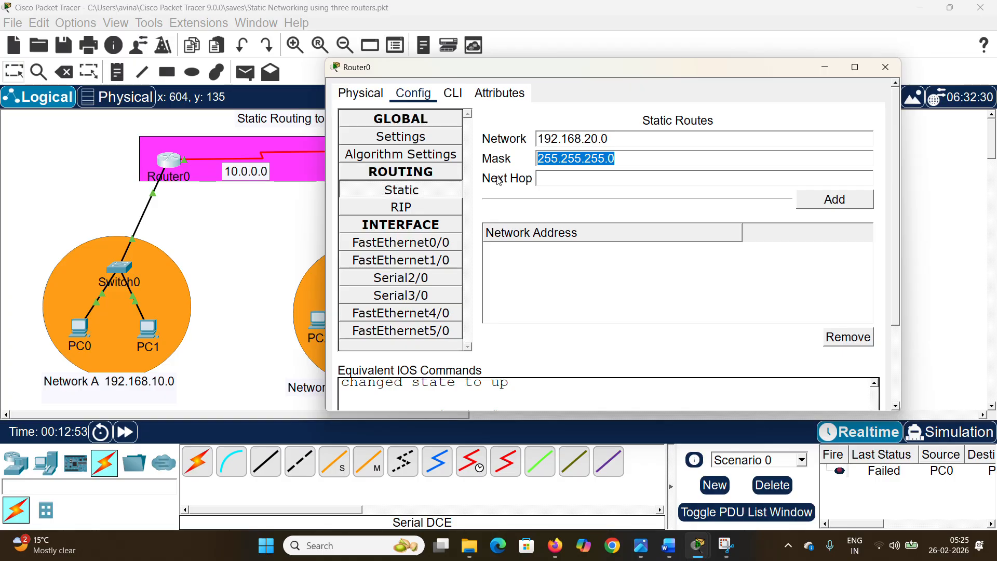
pyautogui.click(572, 177)
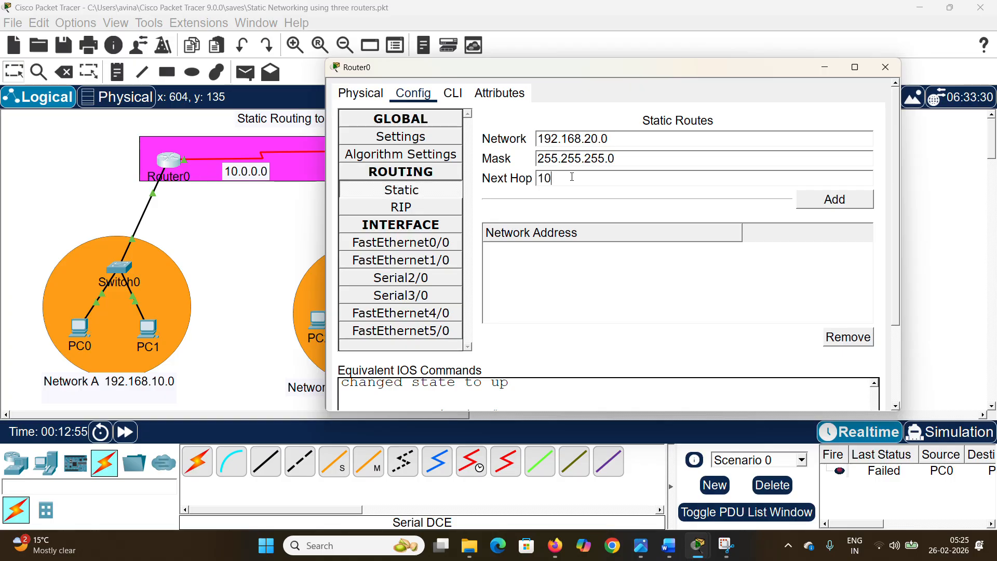
pyautogui.write('10.0.0.0')
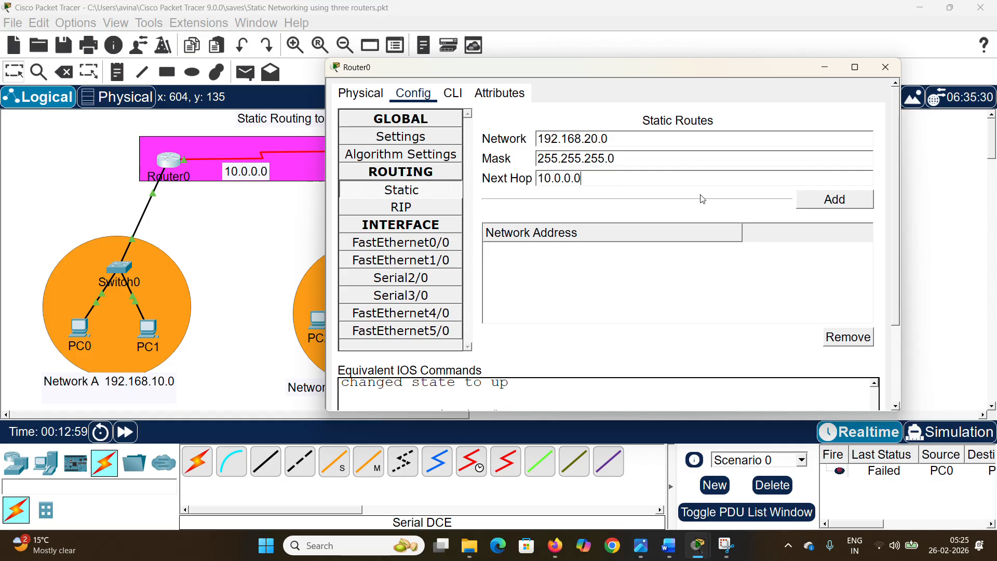
pyautogui.click(844, 203)
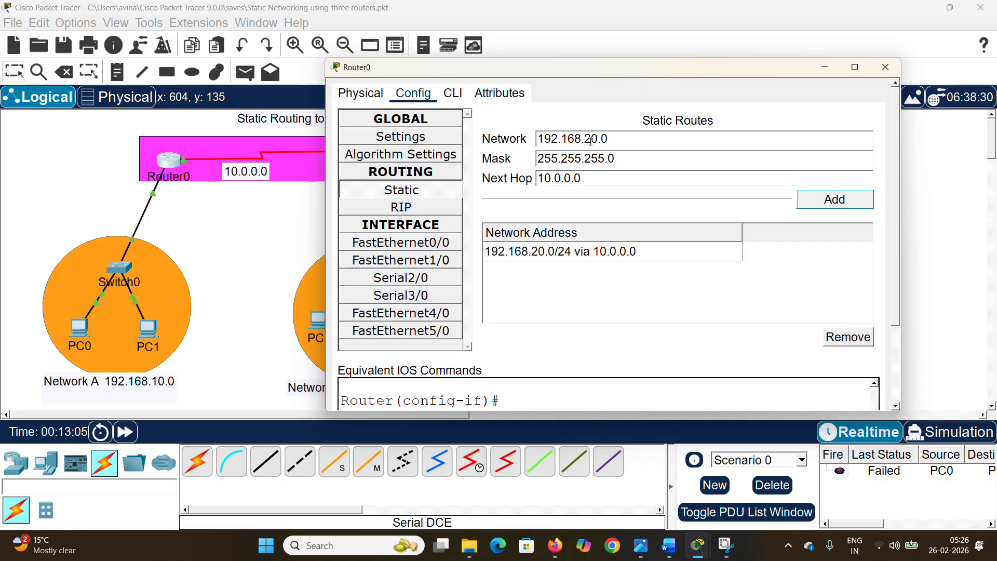
# Step: Add a second static route on Router0 to network 192.168.30.0, keeping mask 255.255.255.0 and next hop 10.0.0.0, and close the router's settings
pyautogui.moveTo(613, 136); pyautogui.dragTo(585, 138)
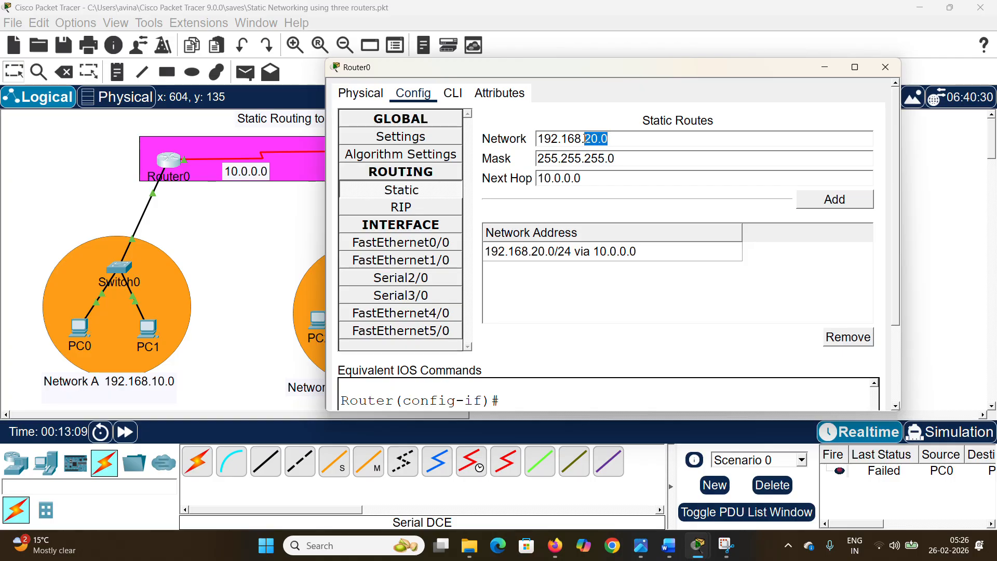
pyautogui.write('3')
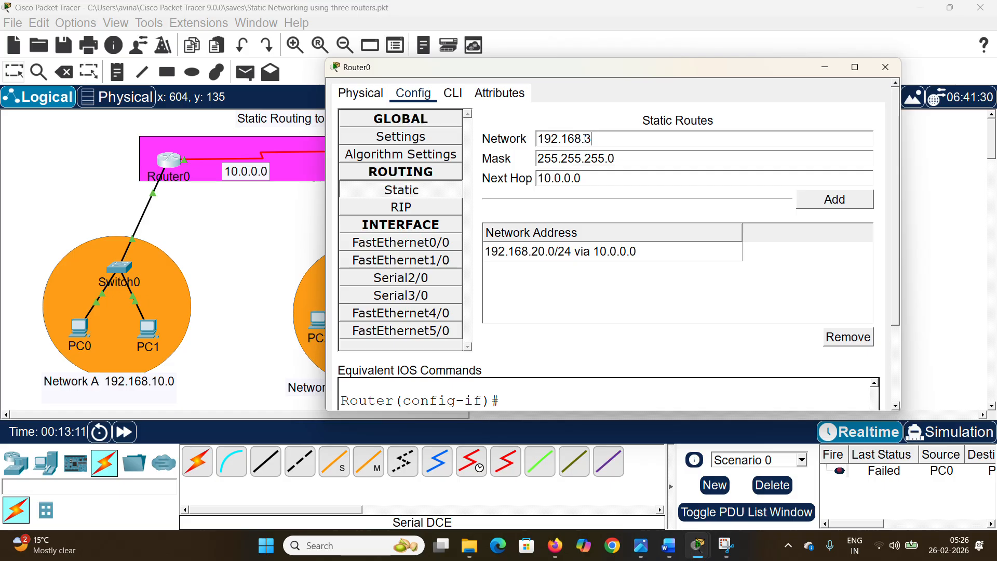
pyautogui.write('0.')
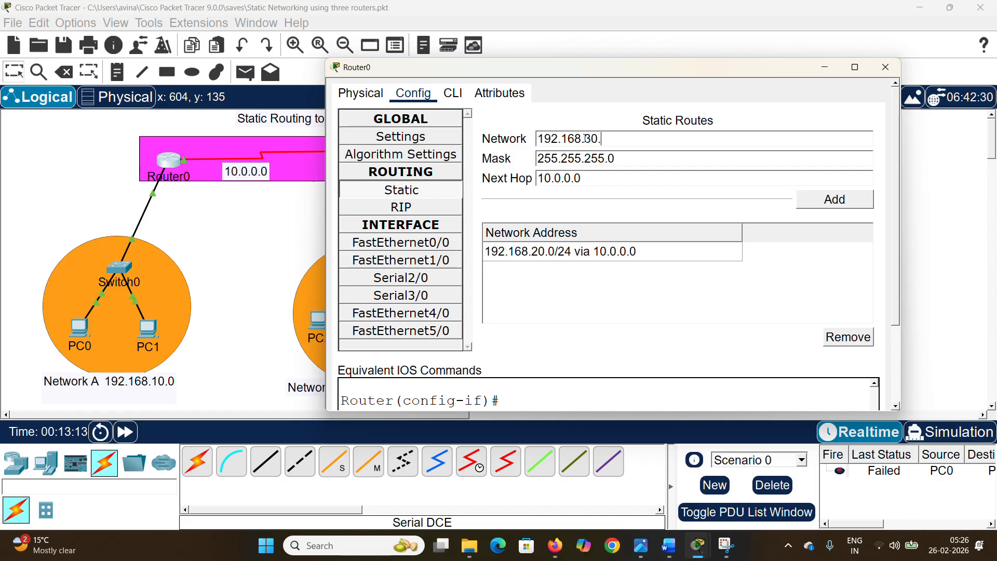
pyautogui.write('0')
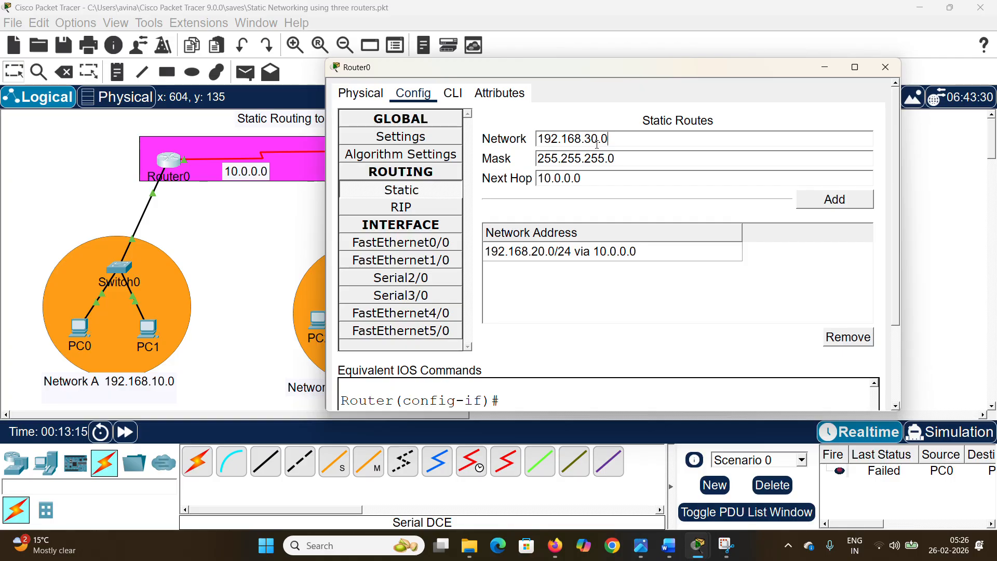
pyautogui.click(619, 160)
pyautogui.click(820, 207)
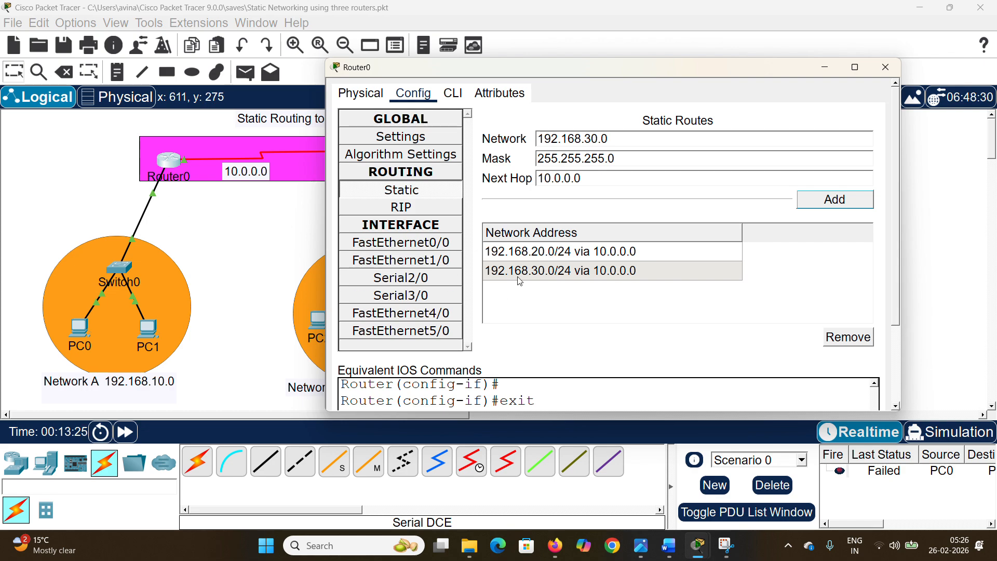
pyautogui.click(504, 253)
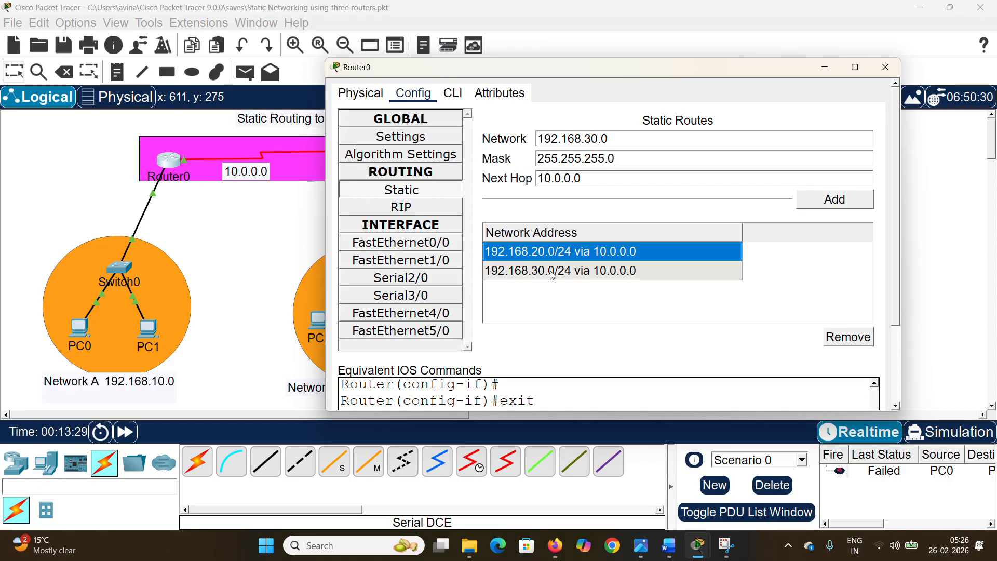
pyautogui.click(527, 278)
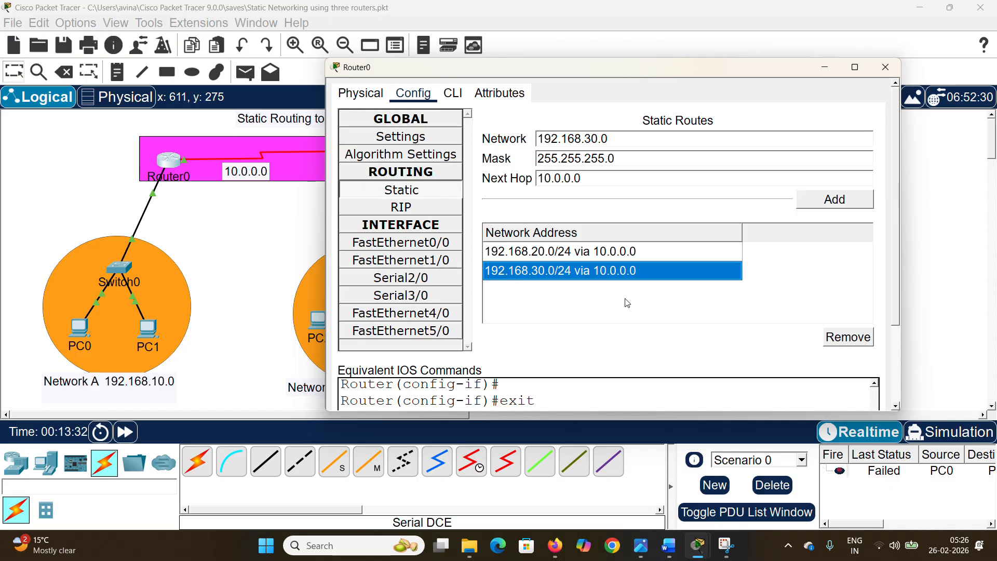
pyautogui.click(889, 72)
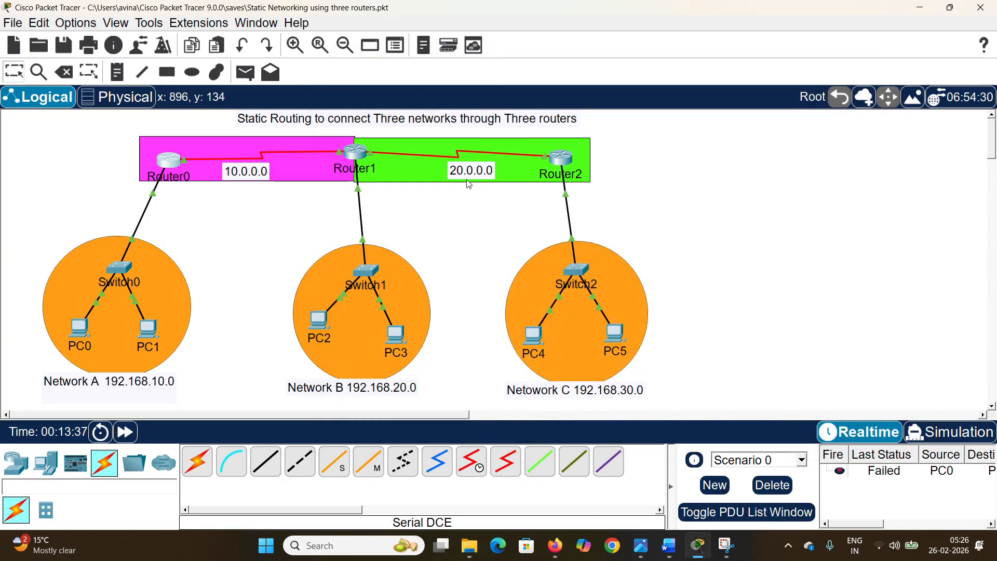
# Step: Add a static route on Router1 to network 192.168.10.0 with mask 255.255.255.0 and next hop 10.0.0.0
pyautogui.click(358, 156)
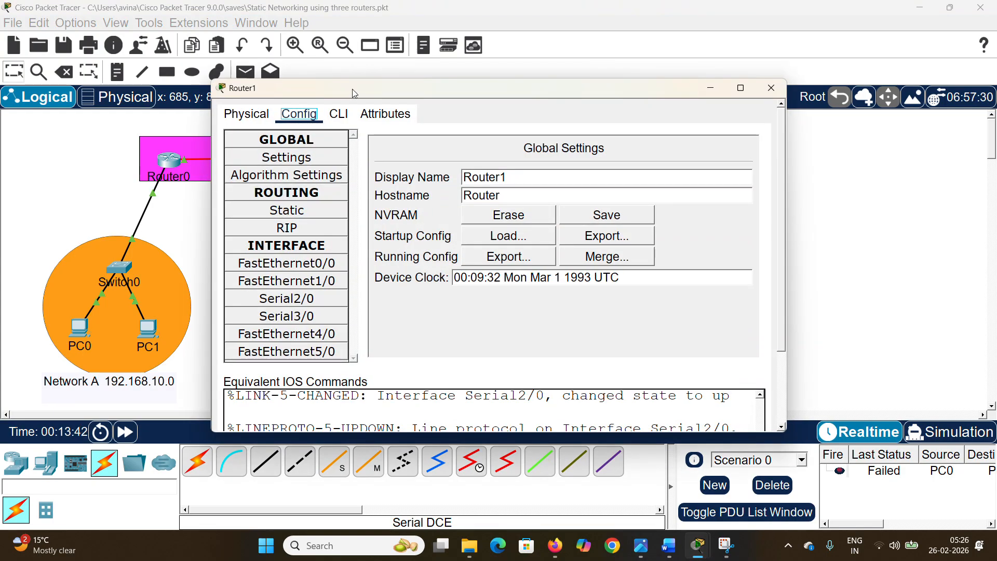
pyautogui.moveTo(353, 89); pyautogui.dragTo(554, 89)
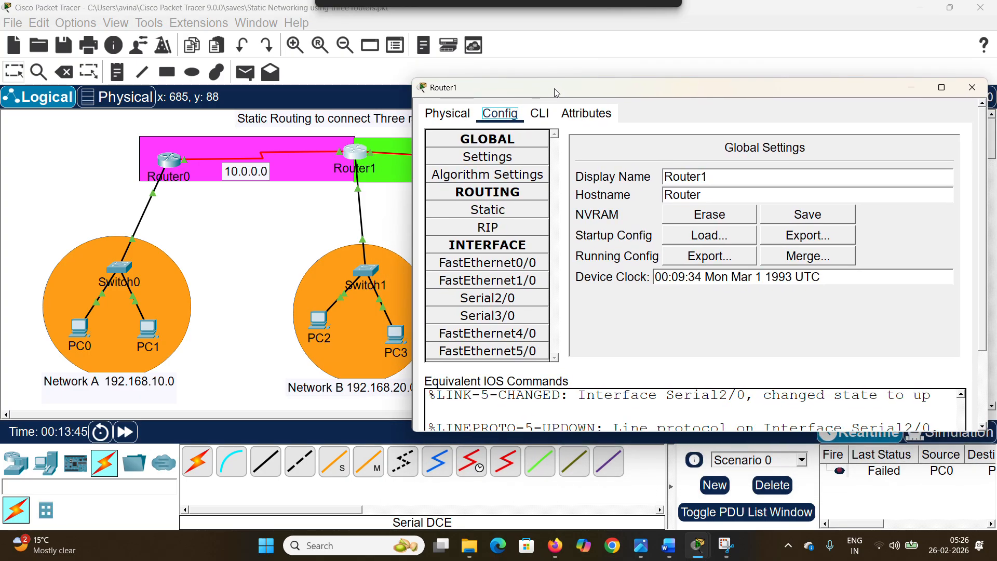
pyautogui.click(489, 210)
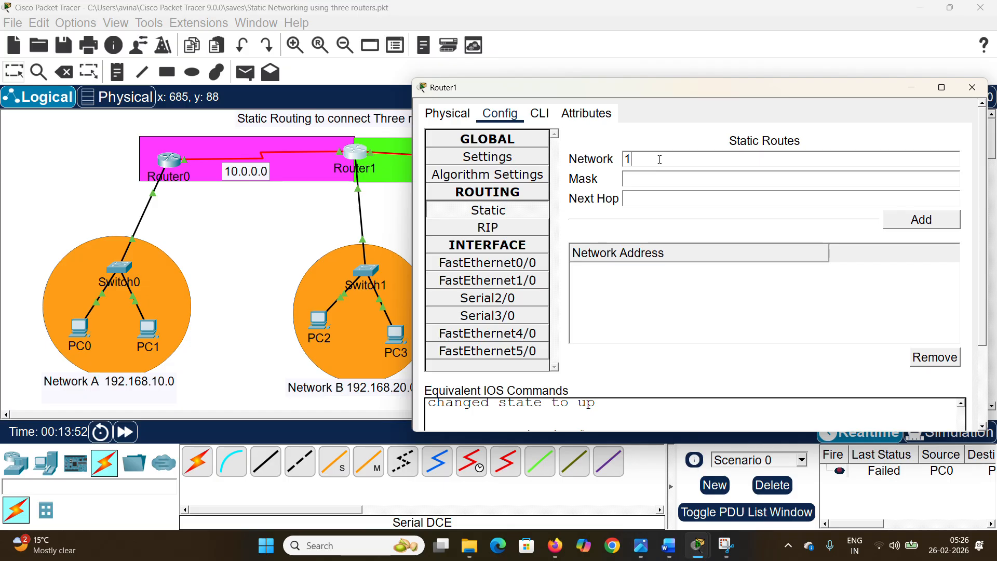
pyautogui.write('92.16')
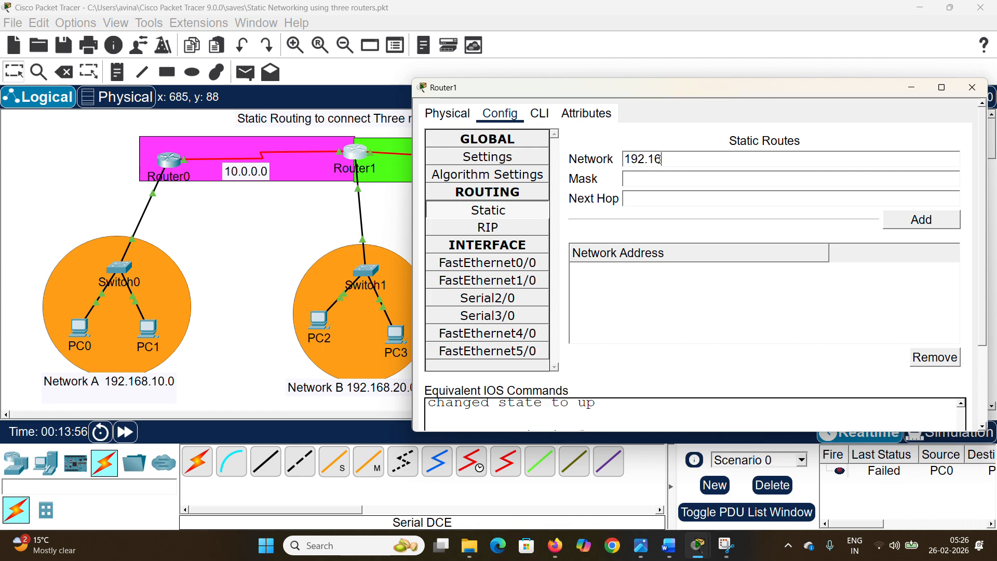
pyautogui.write('8.10.')
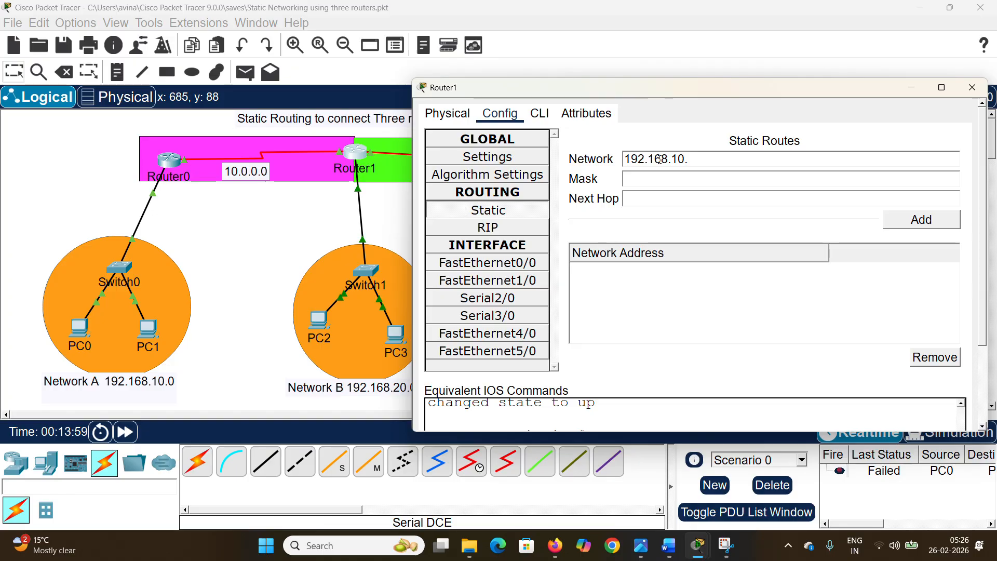
pyautogui.write('0')
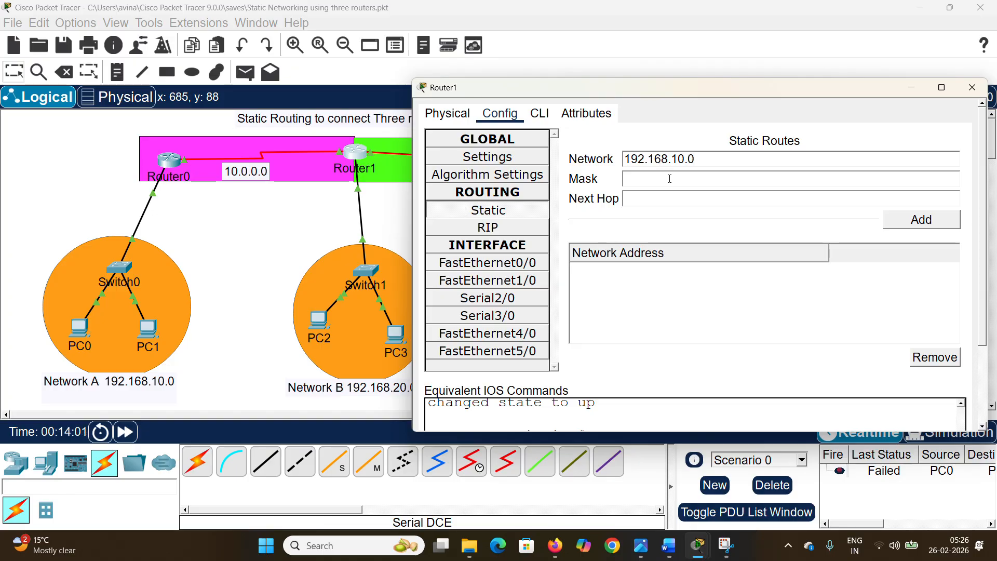
pyautogui.click(669, 179)
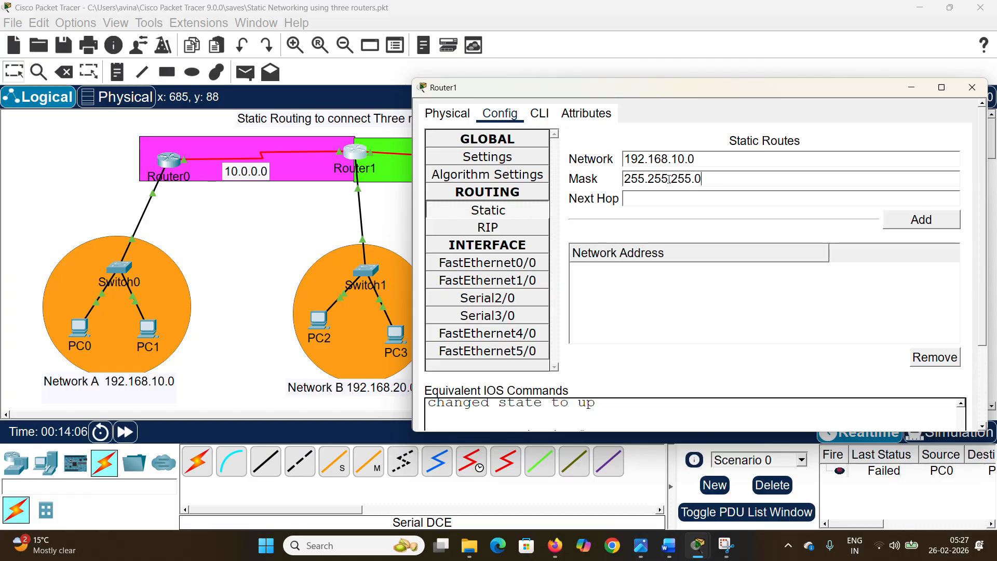
pyautogui.write('1')
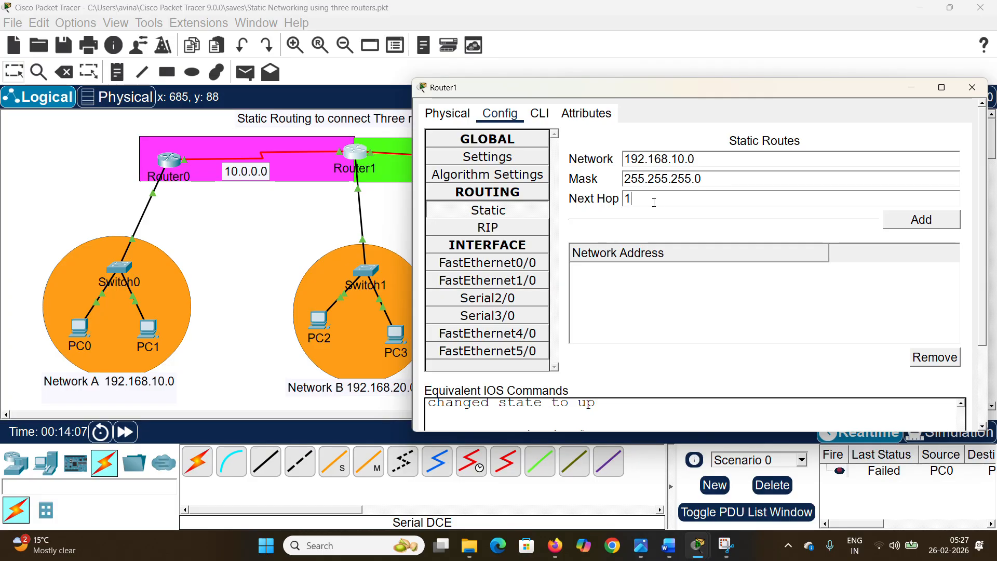
pyautogui.write('0.0.0')
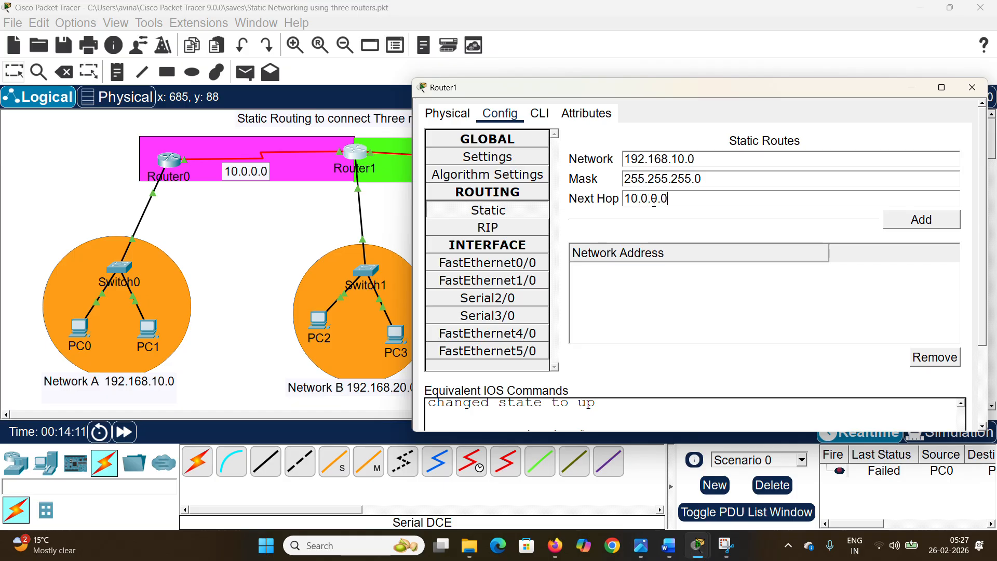
pyautogui.write('.0')
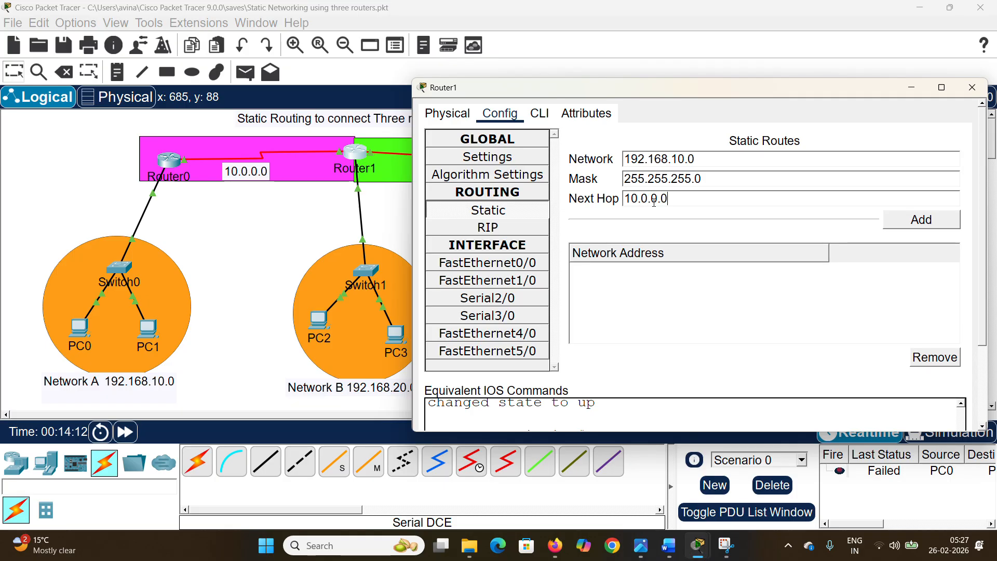
pyautogui.click(906, 220)
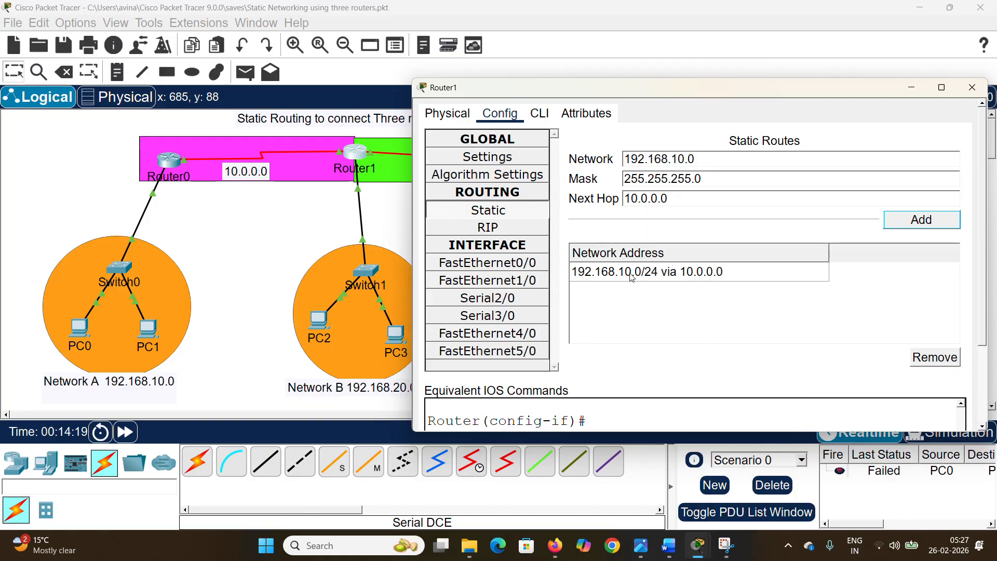
# Step: Add a second static route on Router1 to network 192.168.30.0 with next hop 20.0.0.0, keeping the mask, and close the router's settings
pyautogui.click(678, 159)
pyautogui.moveTo(677, 160); pyautogui.dragTo(672, 160)
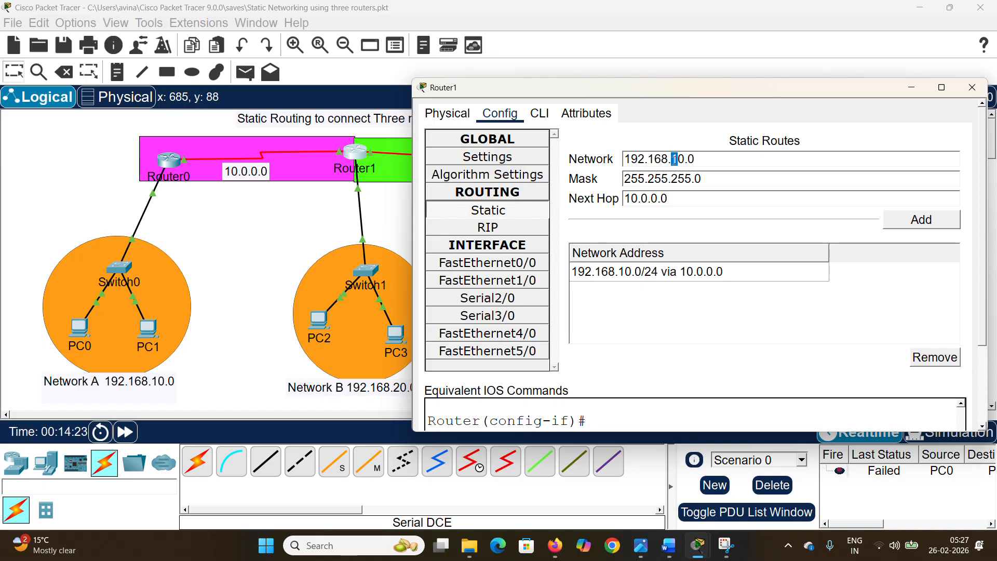
pyautogui.write('3')
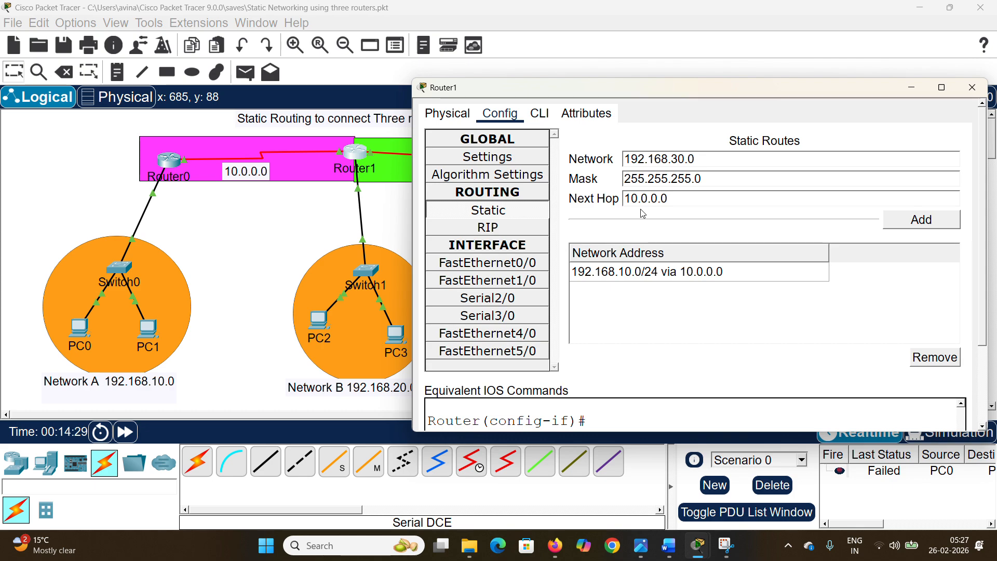
pyautogui.moveTo(669, 200); pyautogui.dragTo(618, 202)
pyautogui.press('BackSpace')
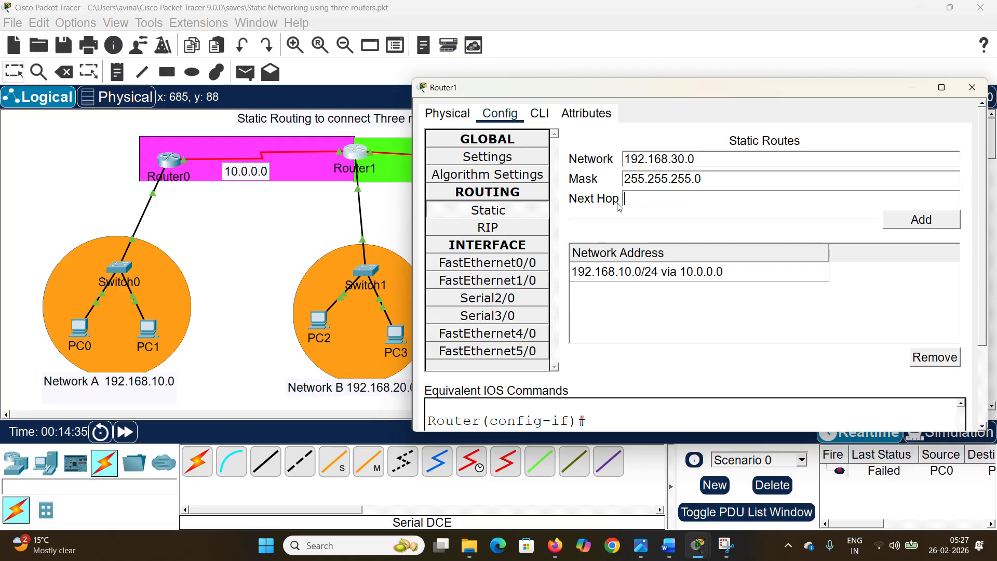
pyautogui.write('20')
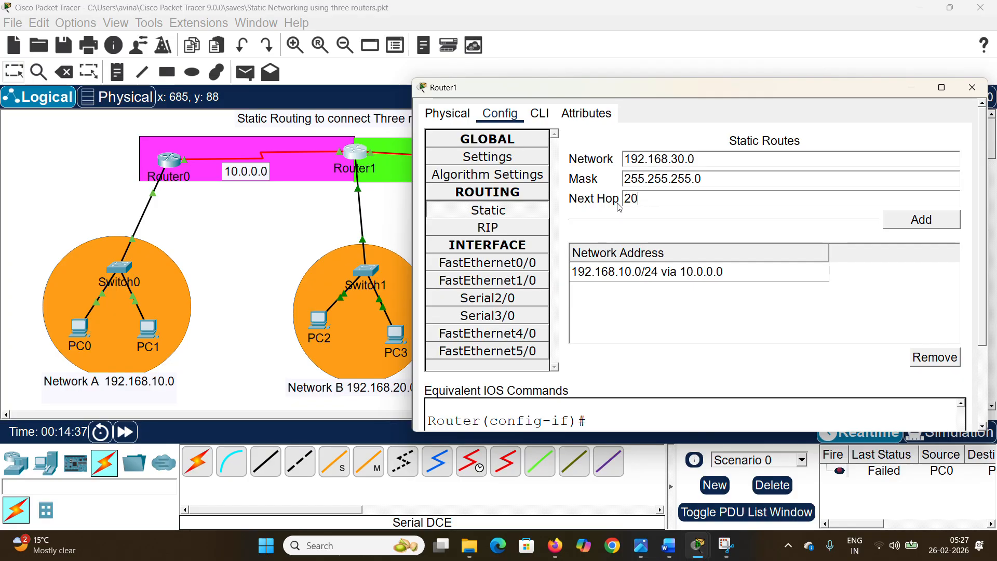
pyautogui.write('.0.')
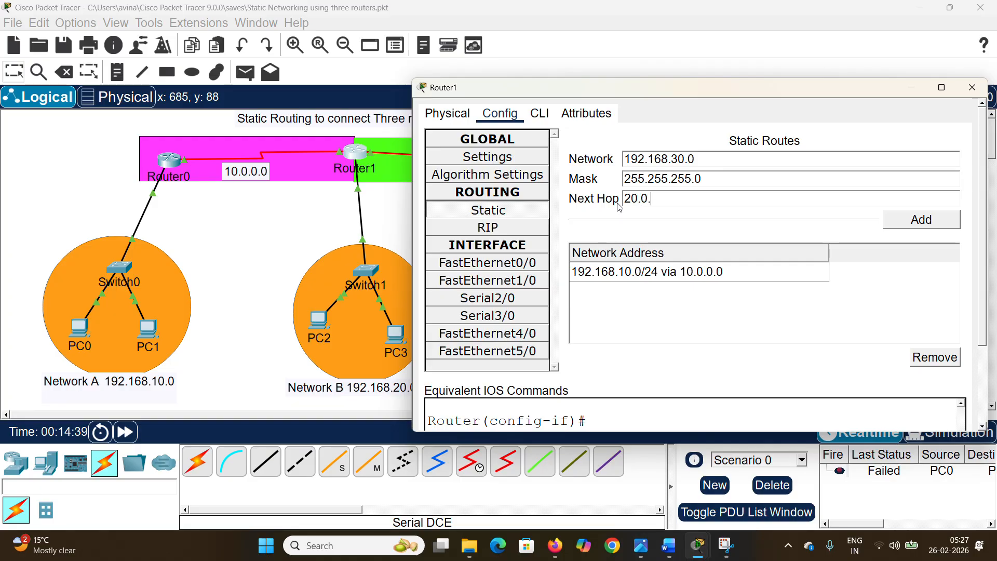
pyautogui.write('0.0')
pyautogui.click(910, 223)
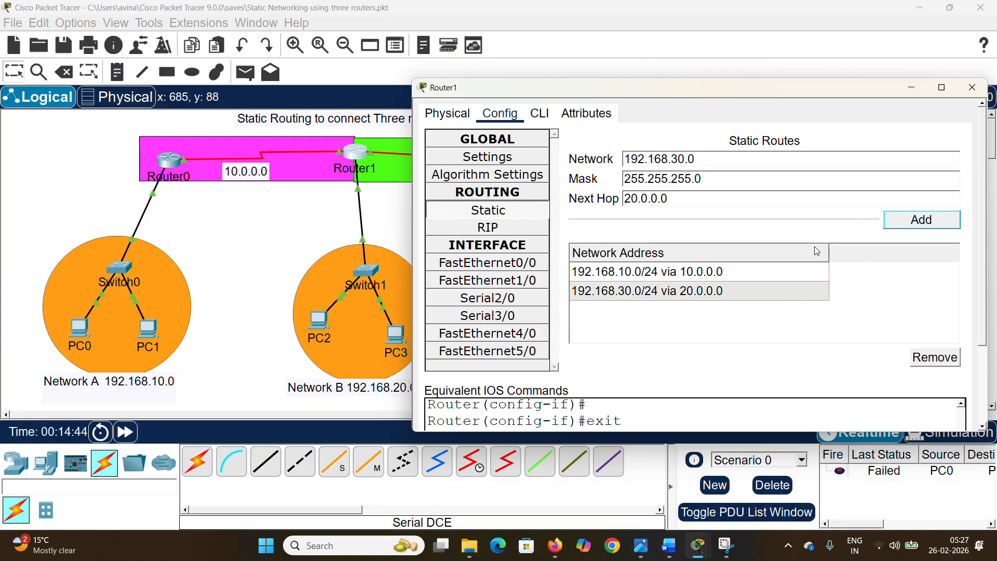
pyautogui.click(969, 87)
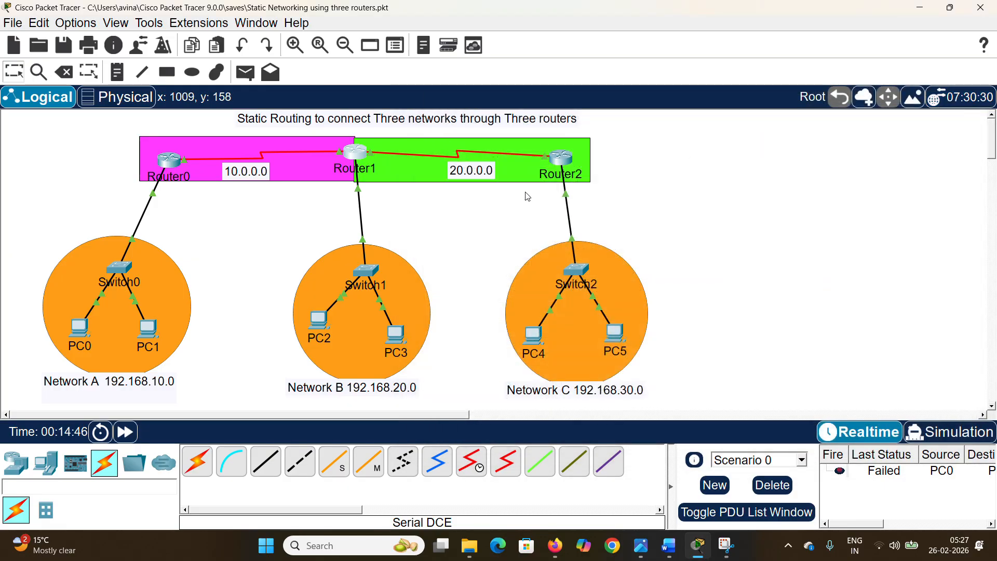
# Step: Add a static route on Router2 to network 192.168.10.0 with mask 255.255.255.0 and next hop 20.0.0.0
pyautogui.click(563, 155)
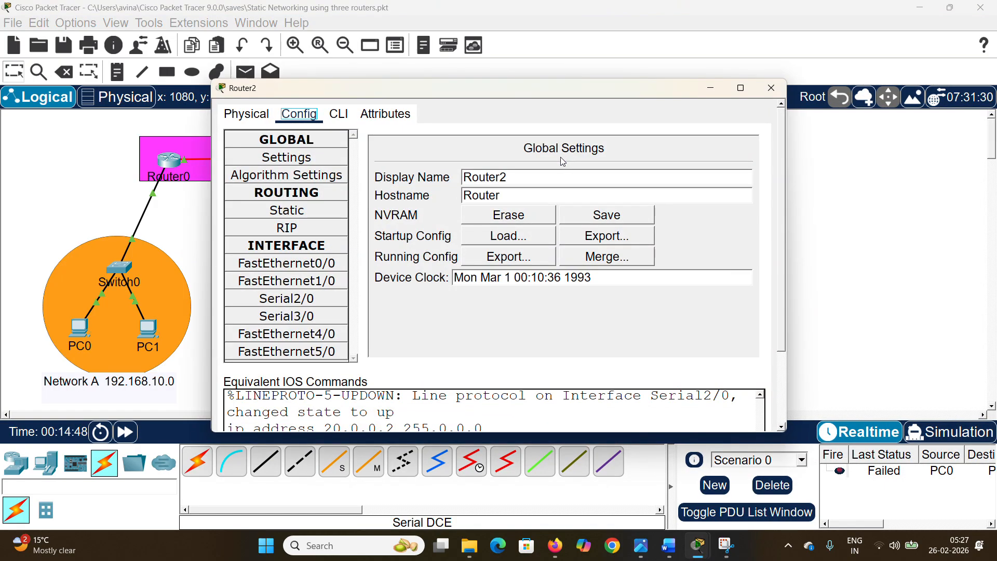
pyautogui.click(303, 216)
pyautogui.click(455, 162)
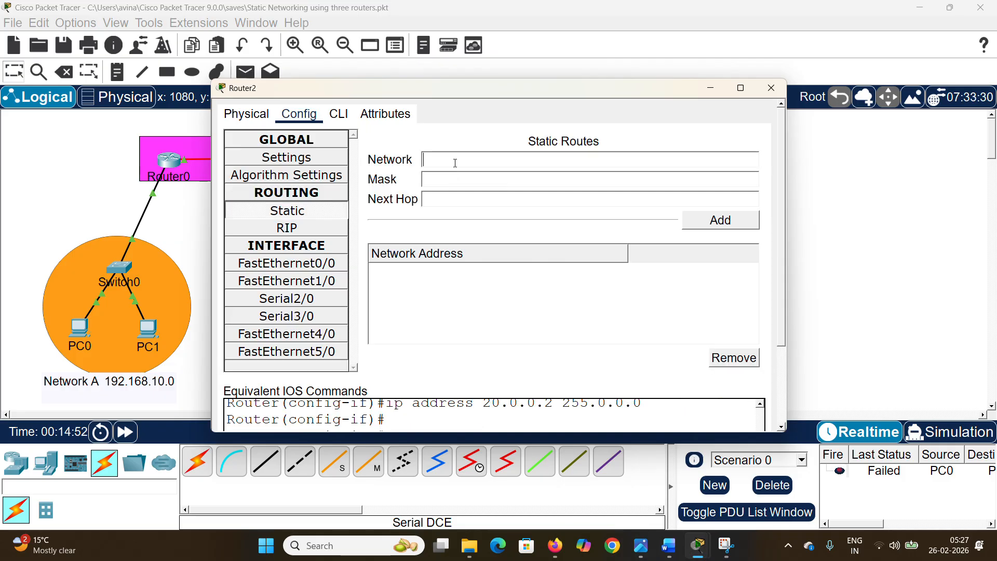
pyautogui.write('192.168.10.0')
pyautogui.write('255.255.255.0')
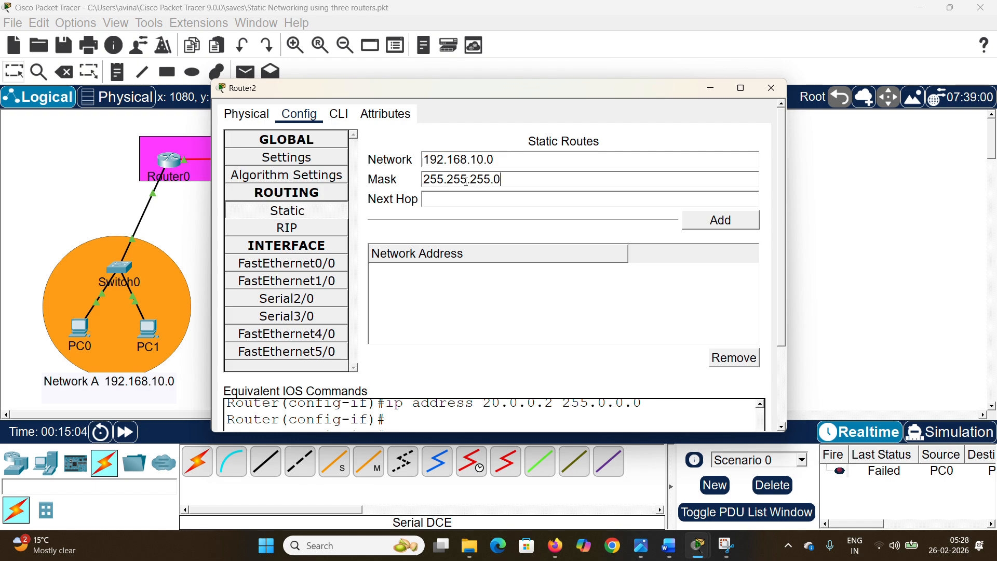
pyautogui.click(476, 204)
pyautogui.write('20.0.0.0')
pyautogui.click(736, 227)
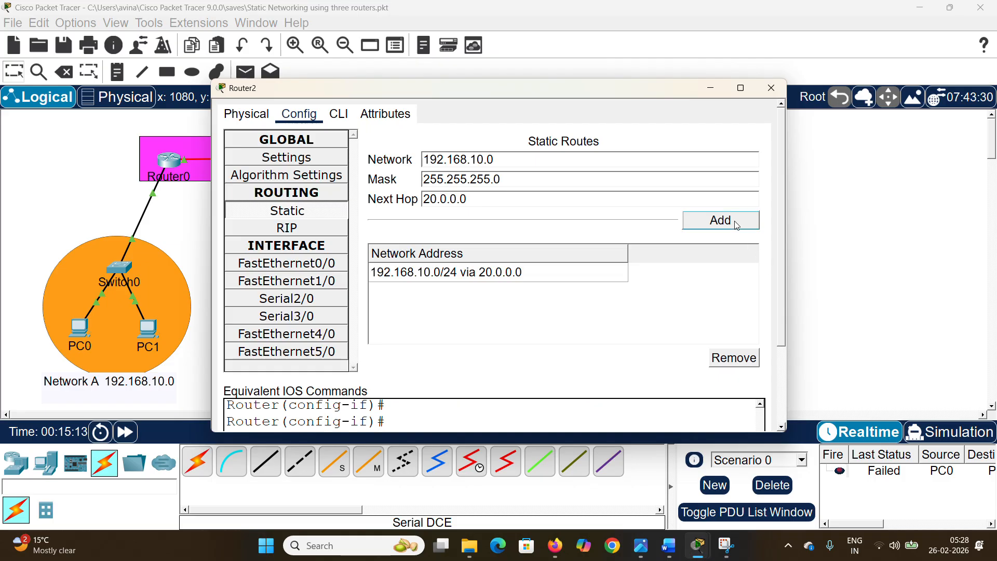
# Step: Add a second static route on Router2 to network 192.168.20.0, keeping the mask and next hop, and close the router's settings
pyautogui.click(478, 159)
pyautogui.moveTo(478, 160); pyautogui.dragTo(471, 159)
pyautogui.write('2')
pyautogui.click(726, 221)
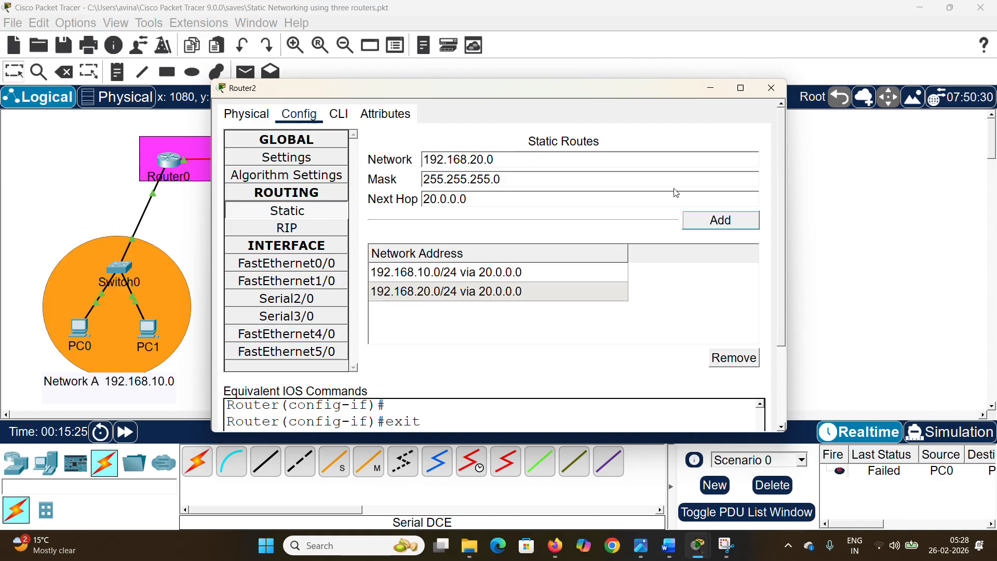
pyautogui.click(769, 90)
# Step: Clear the old test packet from Scenario 0 and switch to simulation mode, checking its event filters
pyautogui.click(772, 484)
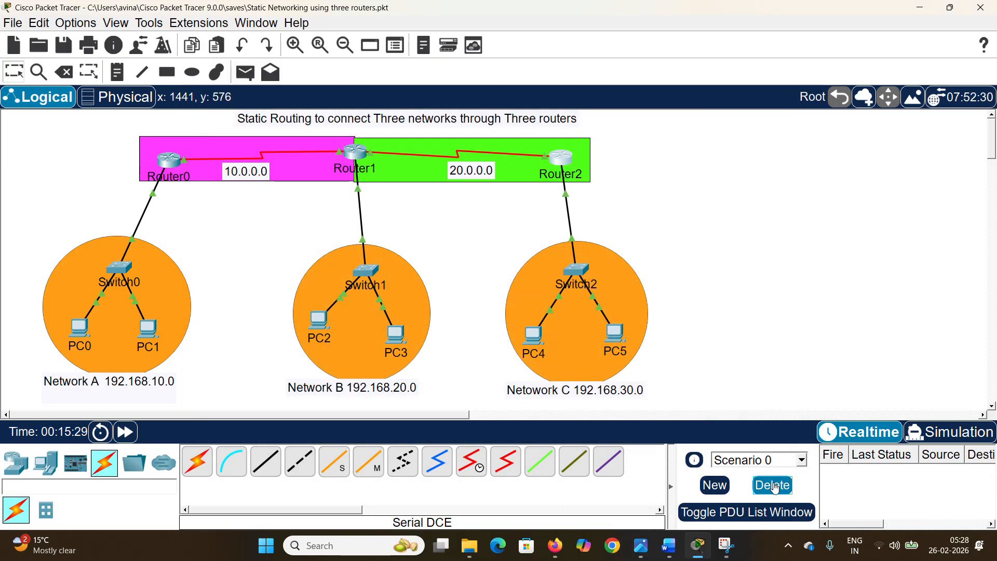
pyautogui.click(939, 432)
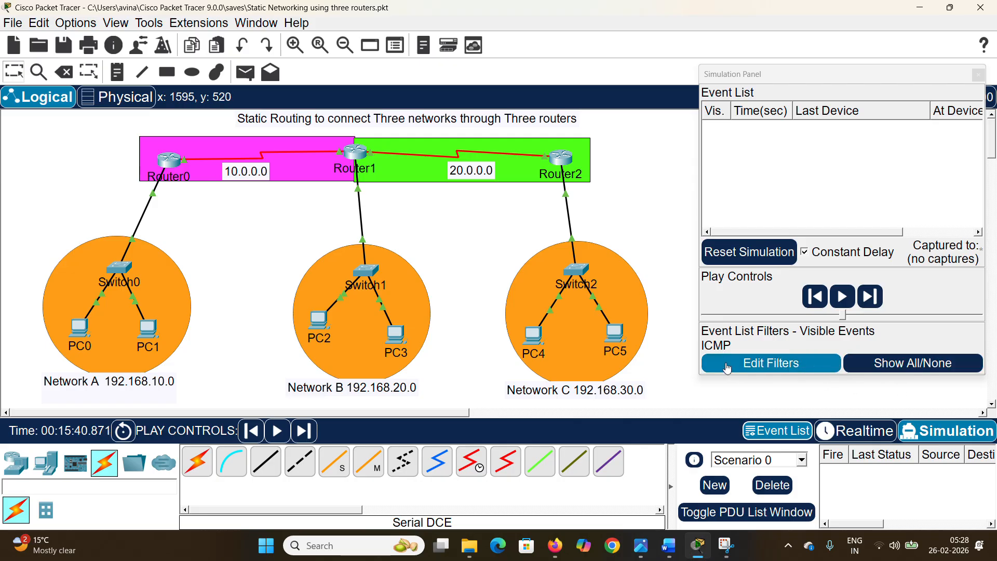
pyautogui.click(754, 365)
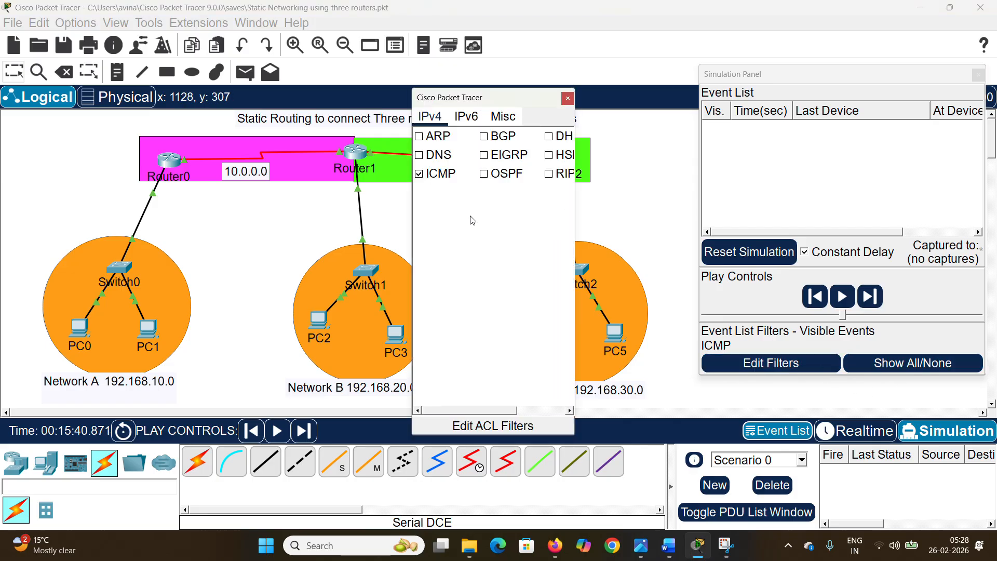
pyautogui.click(568, 98)
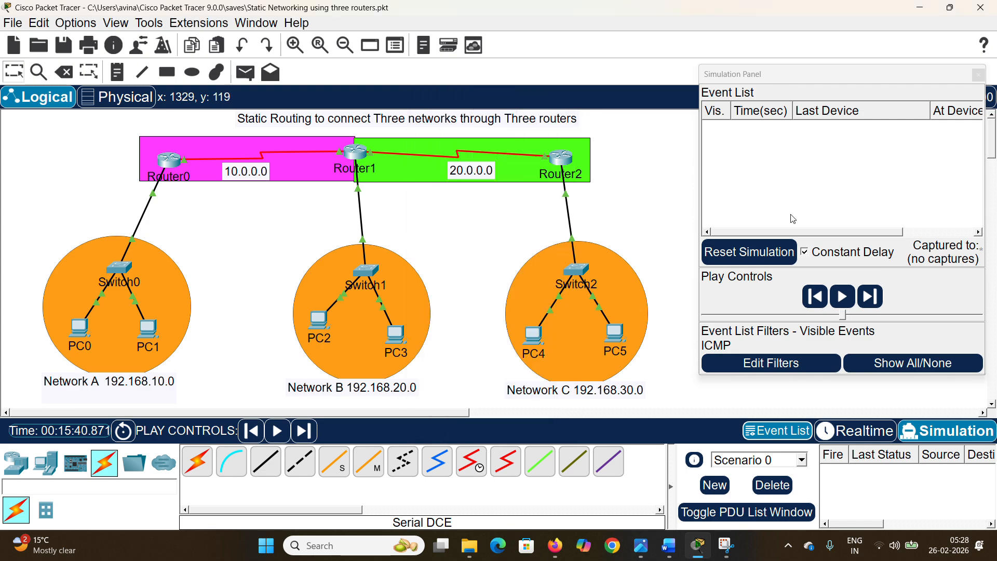
# Step: Create a simple PDU from PC0 in Network A to PC2 in Network B
pyautogui.click(161, 468)
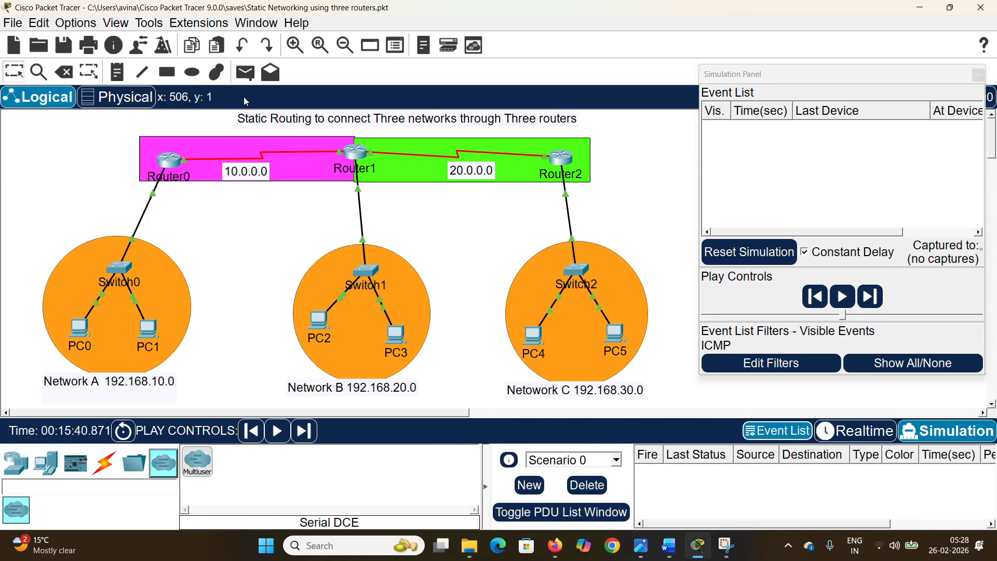
pyautogui.click(250, 76)
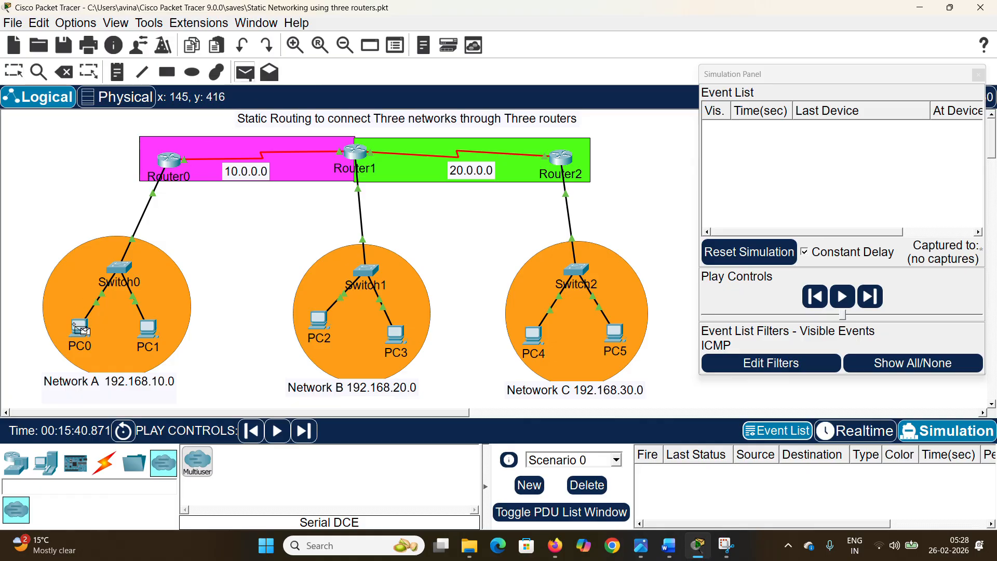
pyautogui.click(77, 326)
pyautogui.click(318, 318)
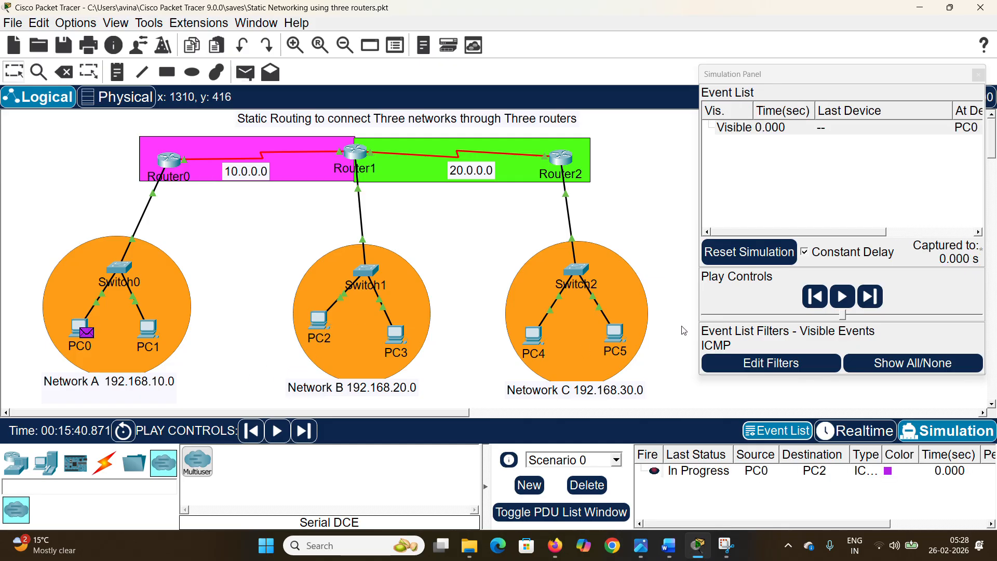
# Step: Advance the PC0 to PC2 packet step by step as far as Router1, then delete the test scenario
pyautogui.click(876, 301)
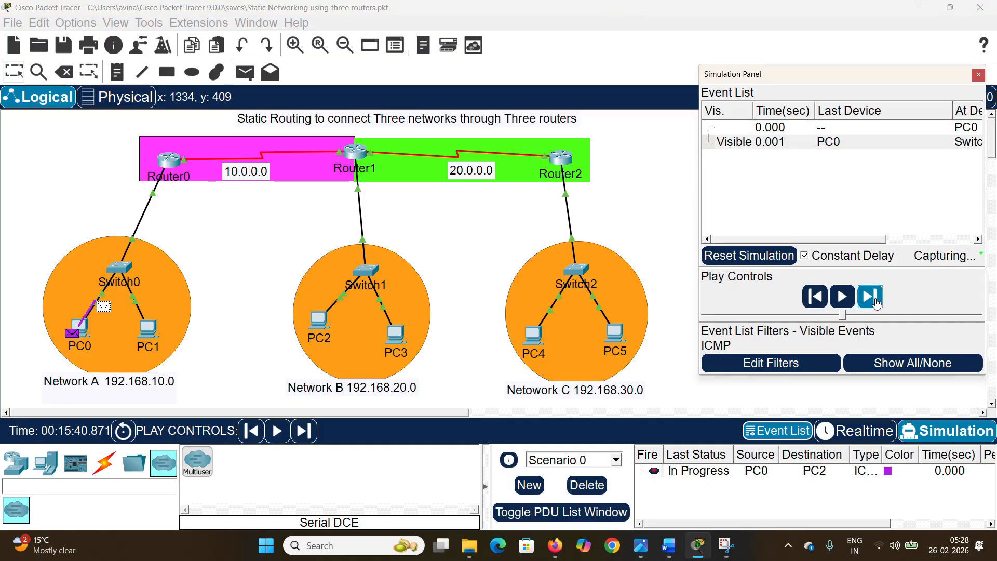
pyautogui.click(875, 302)
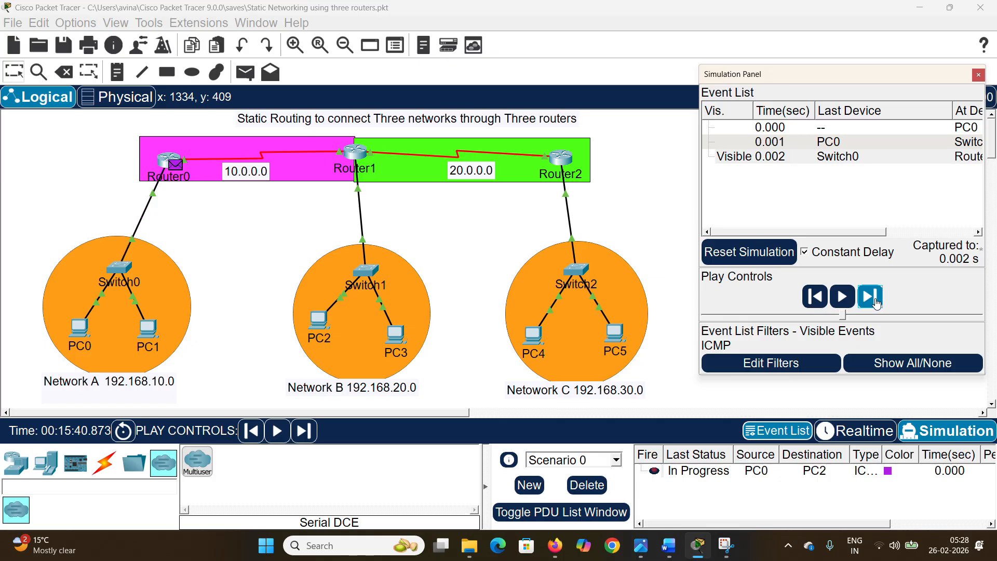
pyautogui.click(871, 297)
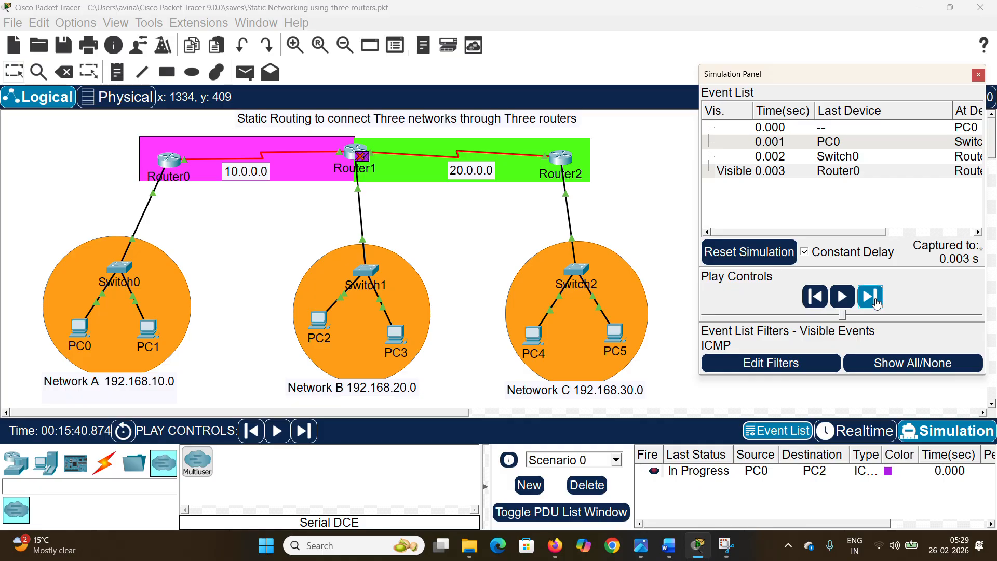
pyautogui.click(597, 488)
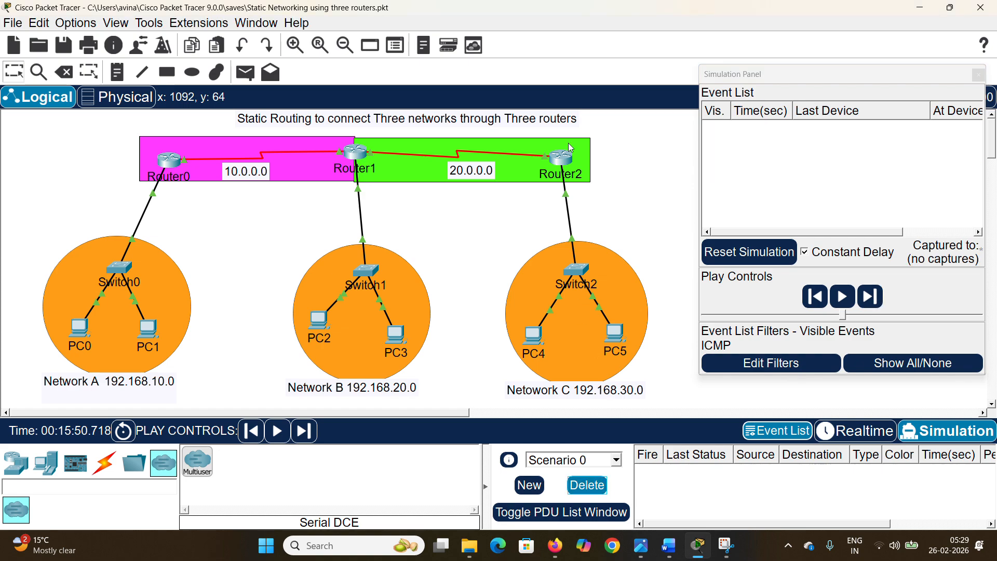
pyautogui.click(433, 26)
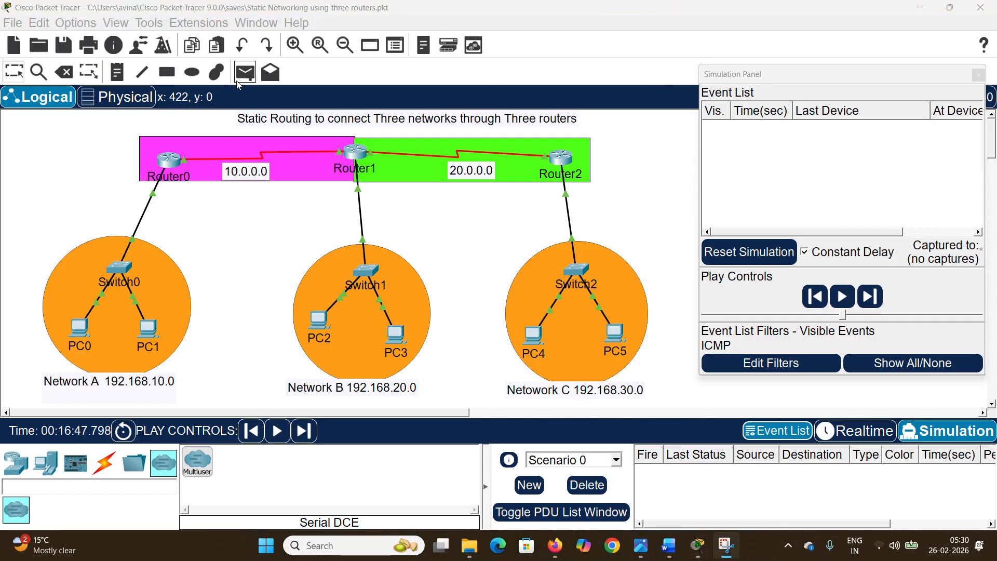
# Step: Create a simple PDU from PC0 in Network A to PC3 in Network B
pyautogui.click(251, 77)
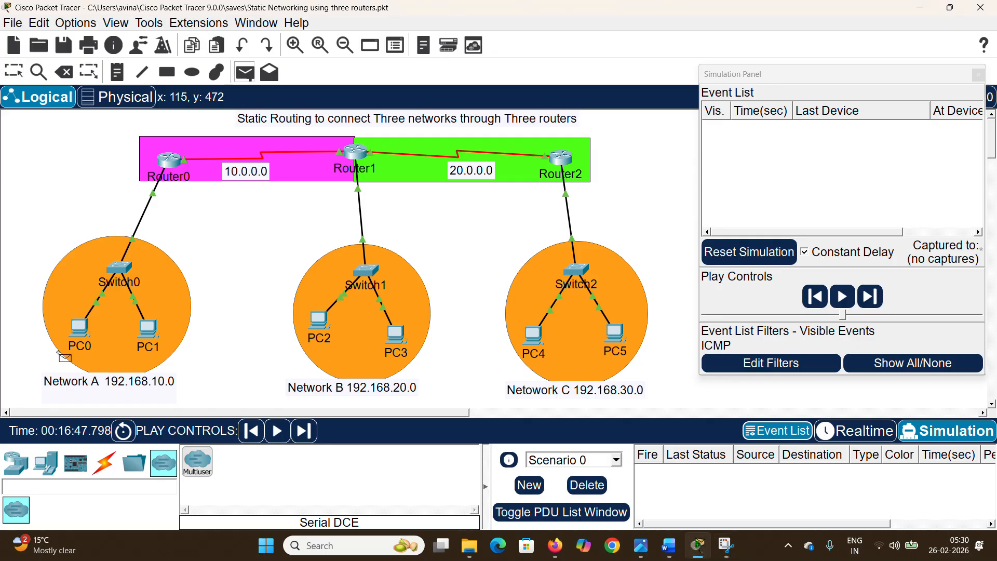
pyautogui.click(79, 328)
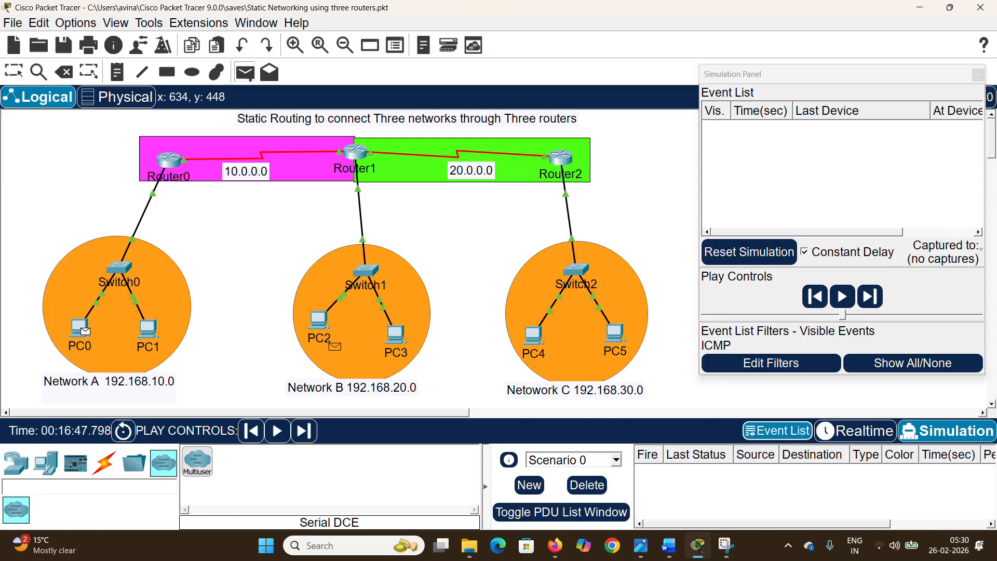
pyautogui.click(397, 336)
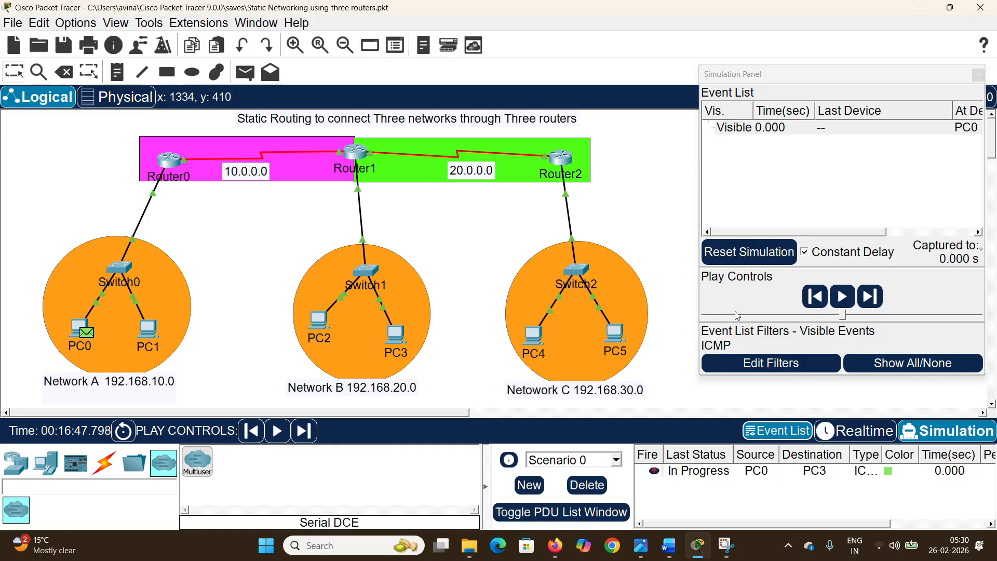
# Step: Advance the PC0 to PC3 packet step by step to its destination and back to PC0, then delete the test scenario
pyautogui.click(871, 301)
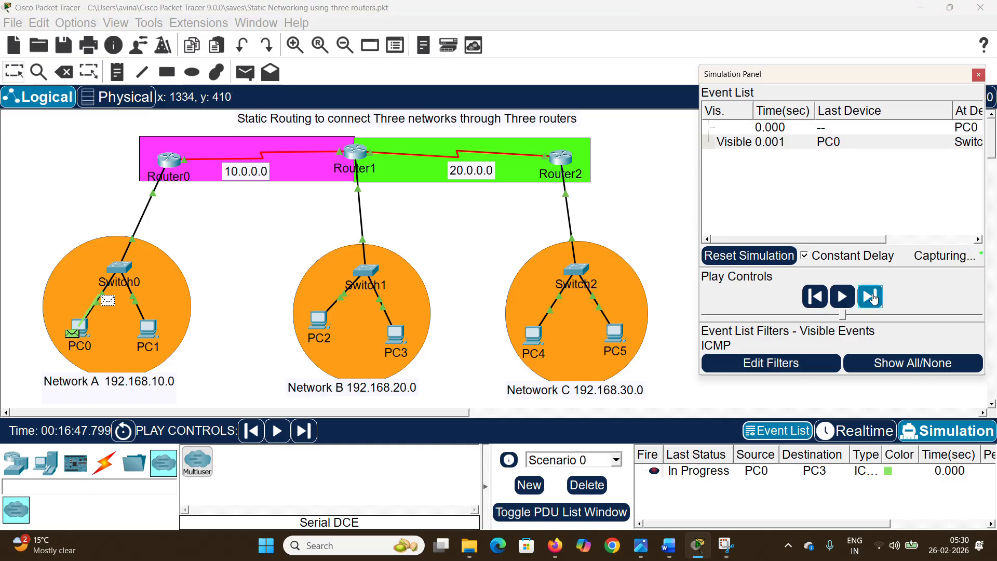
pyautogui.click(873, 298)
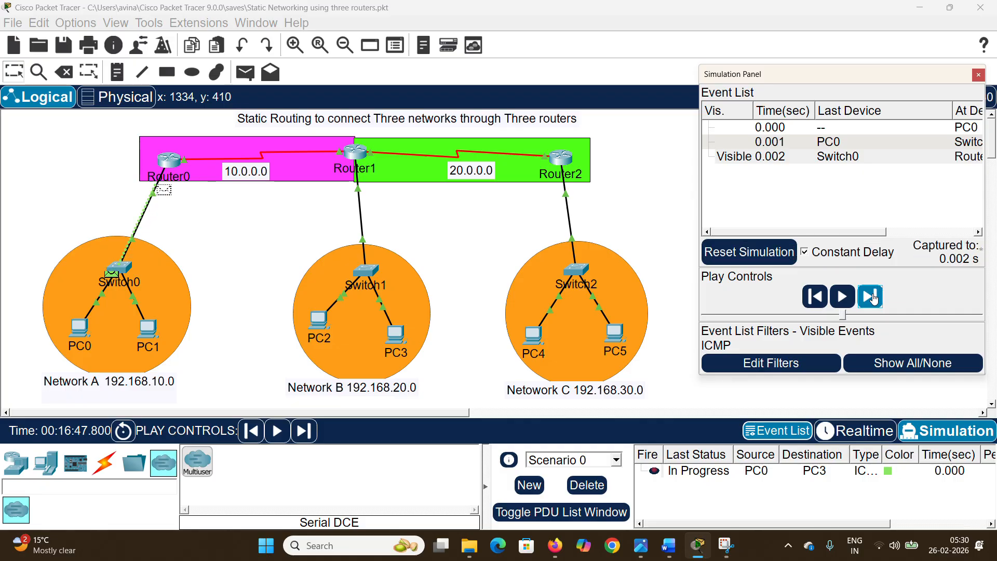
pyautogui.click(873, 298)
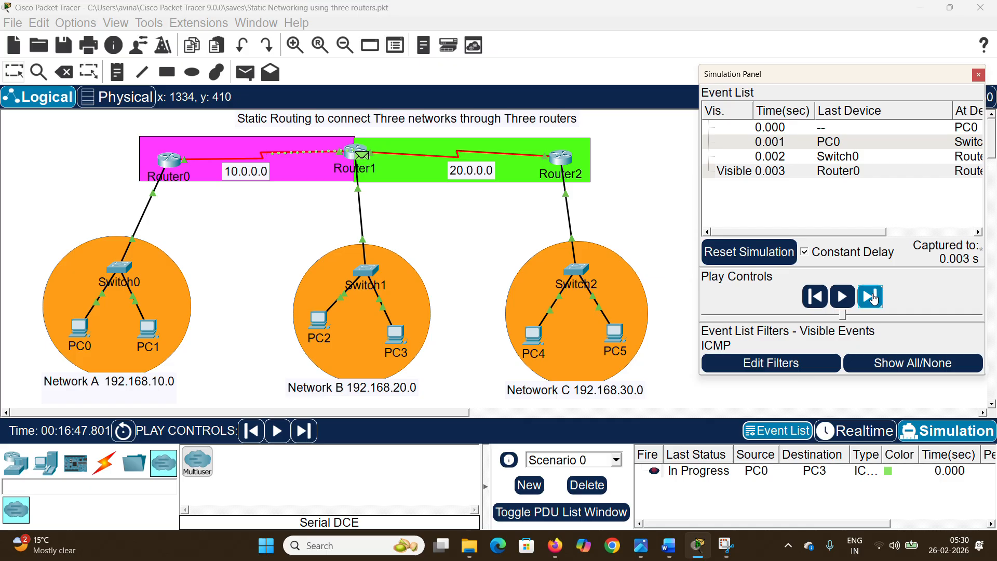
pyautogui.click(874, 298)
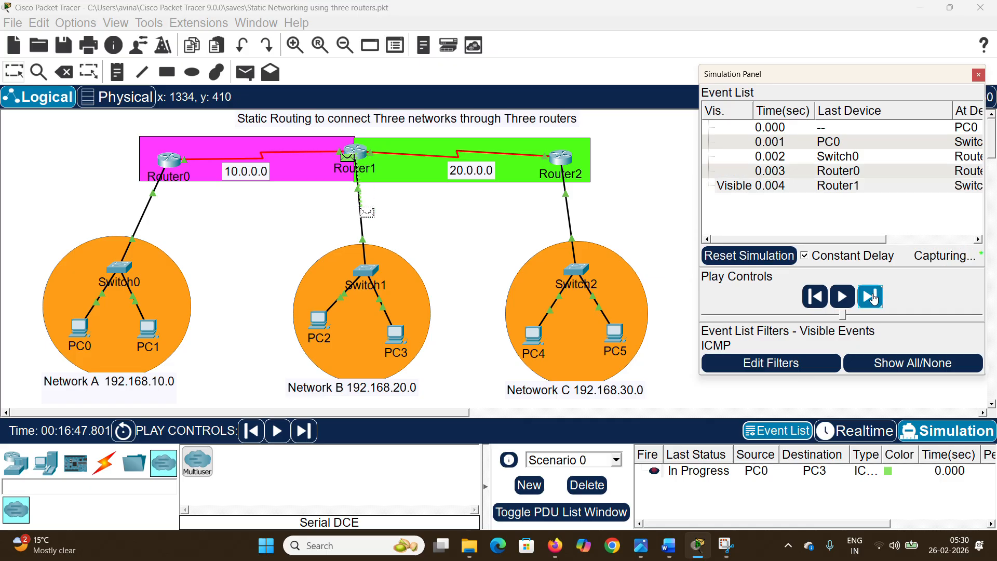
pyautogui.click(873, 298)
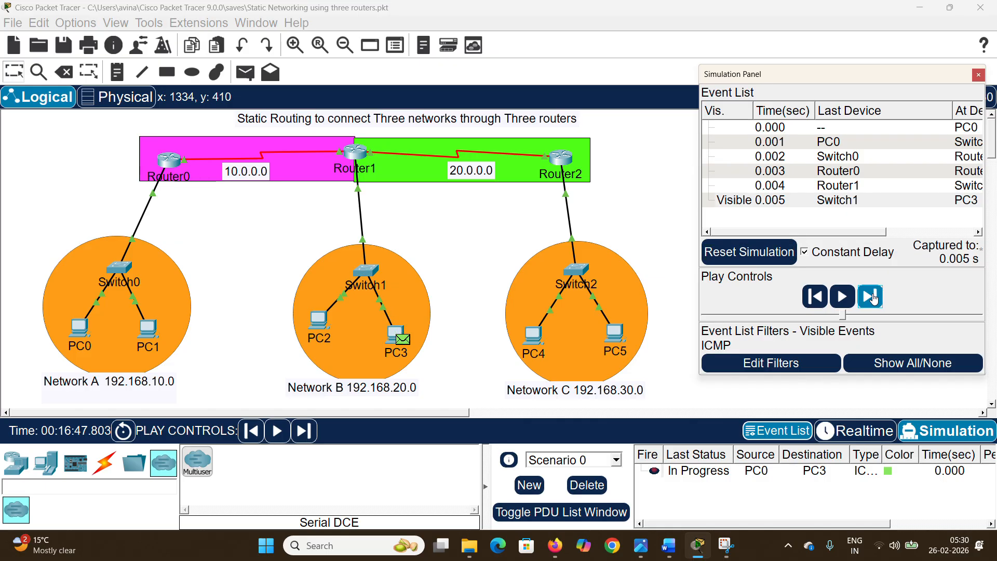
pyautogui.click(874, 298)
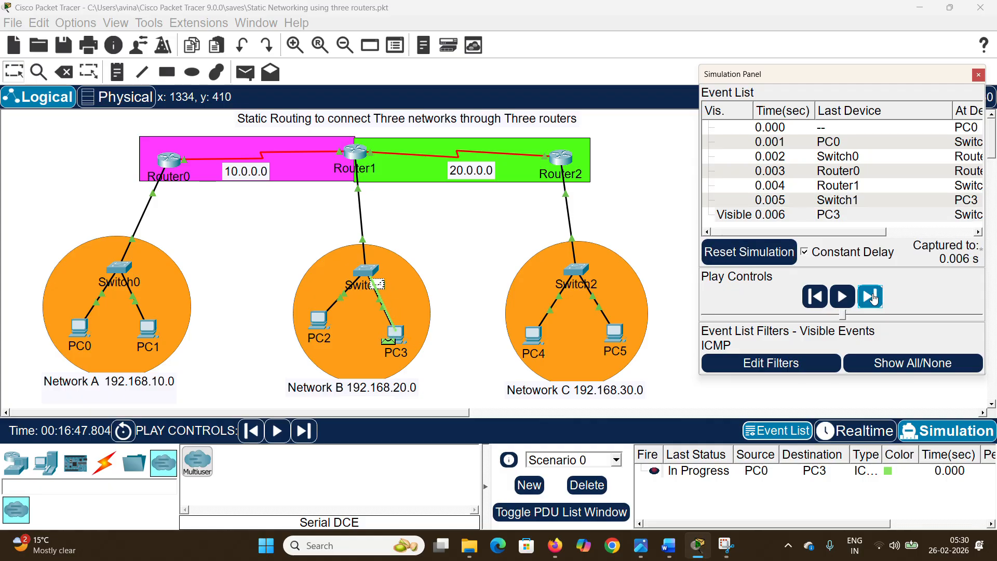
pyautogui.click(874, 298)
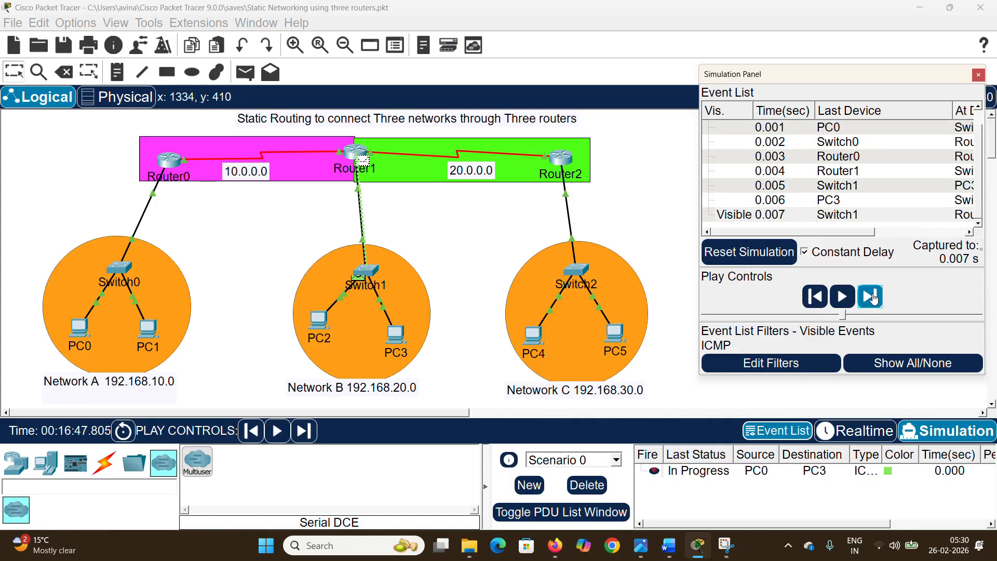
pyautogui.click(873, 298)
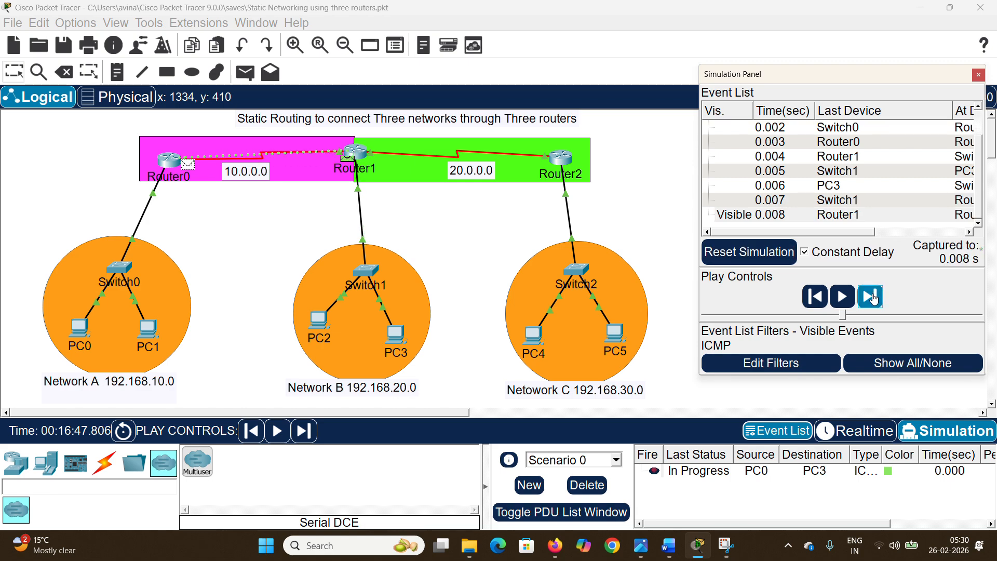
pyautogui.click(874, 298)
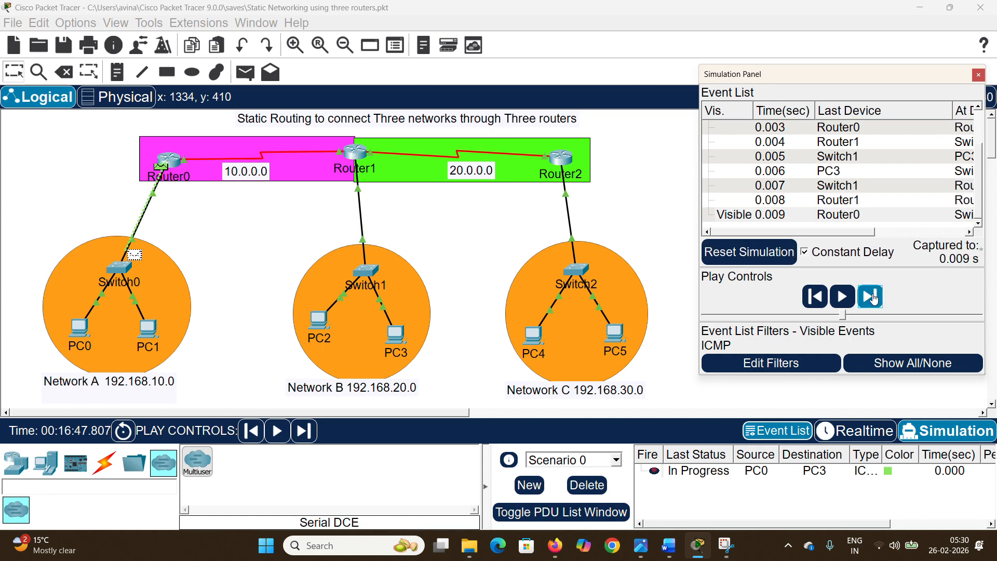
pyautogui.click(874, 298)
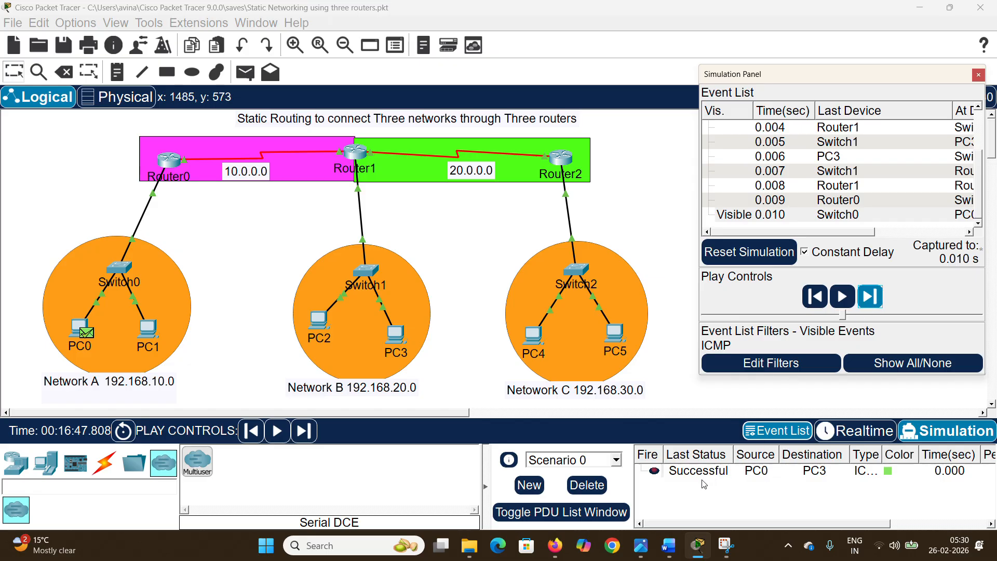
pyautogui.click(601, 487)
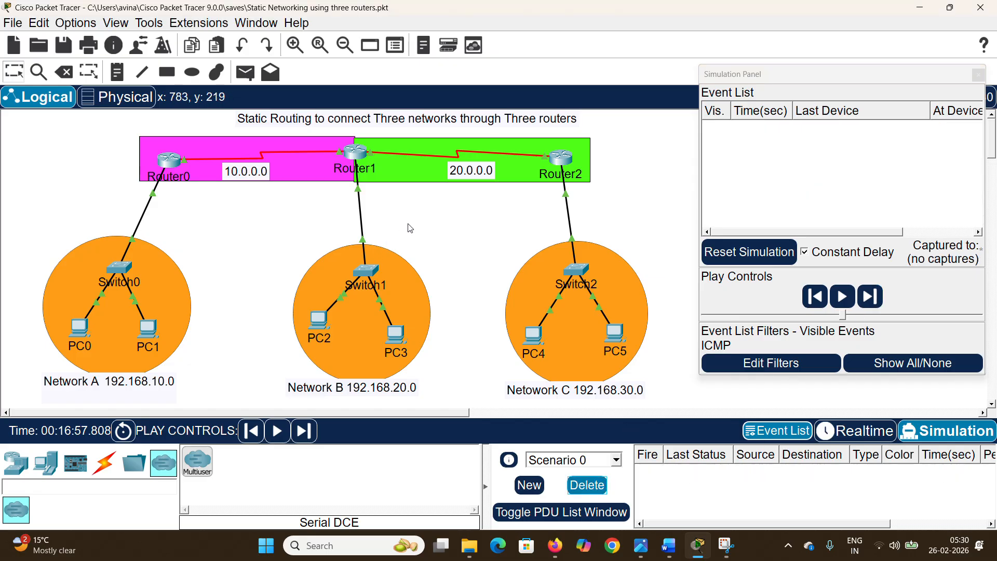
# Step: Create a simple PDU from PC0 in Network A to PC4 in Network C
pyautogui.click(247, 77)
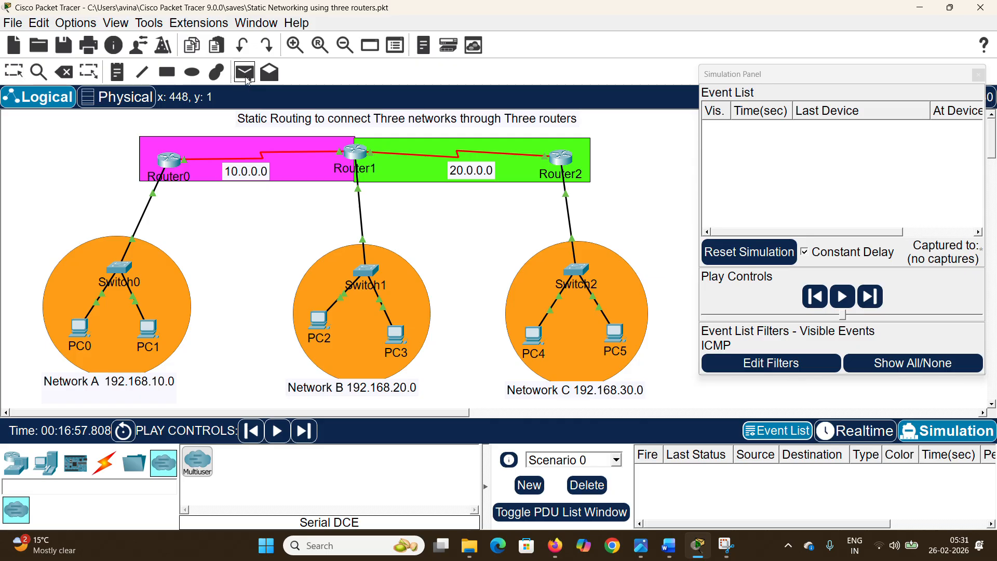
pyautogui.click(81, 330)
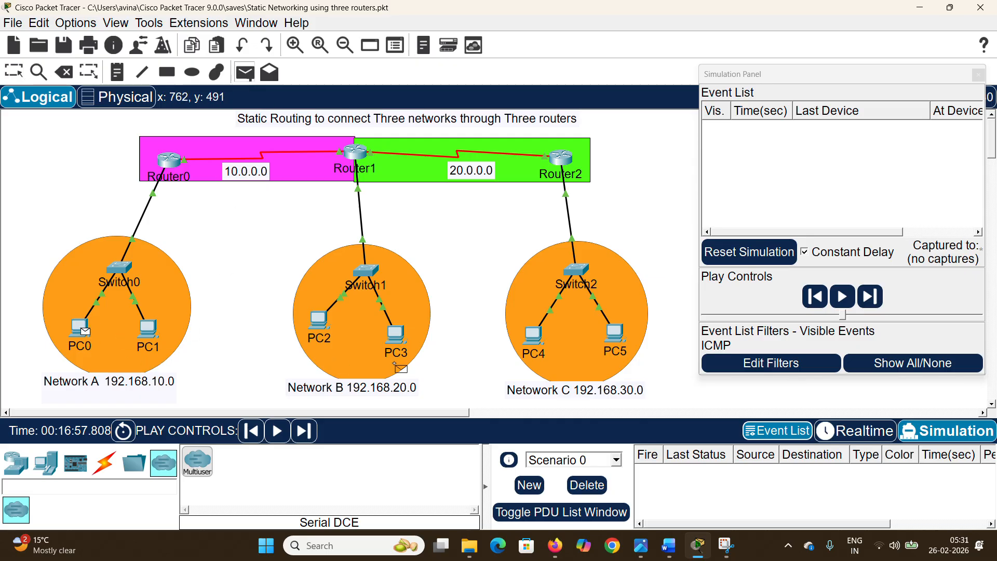
pyautogui.click(530, 337)
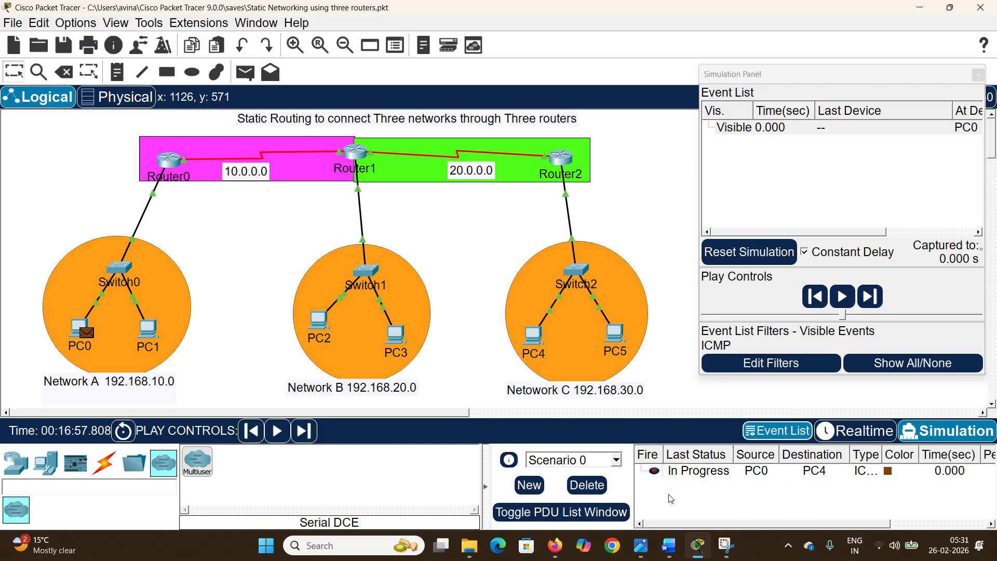
# Step: Advance the PC0 to PC4 packet hop by hop through its full round trip, then delete the test scenario
pyautogui.click(869, 296)
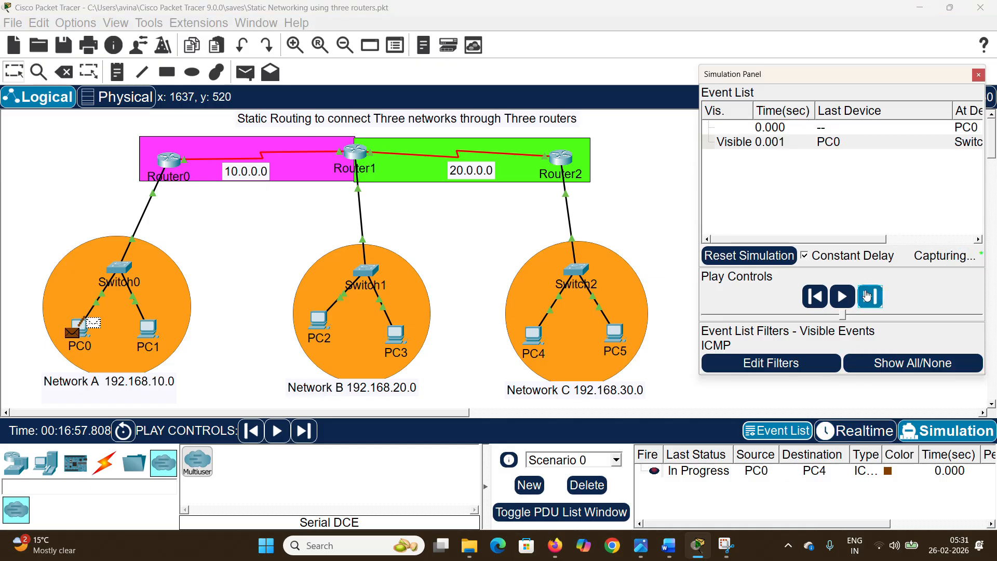
pyautogui.click(868, 296)
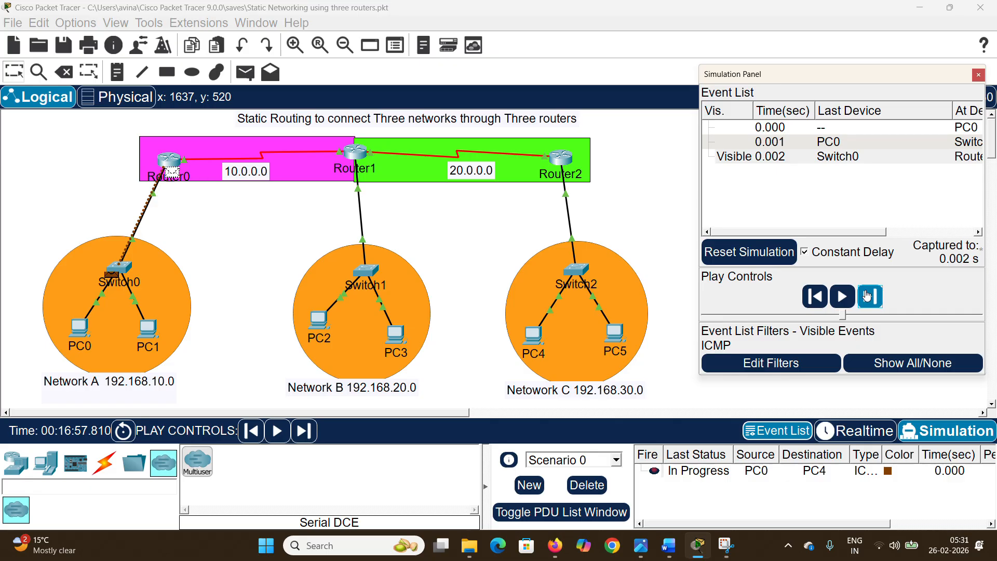
pyautogui.click(868, 296)
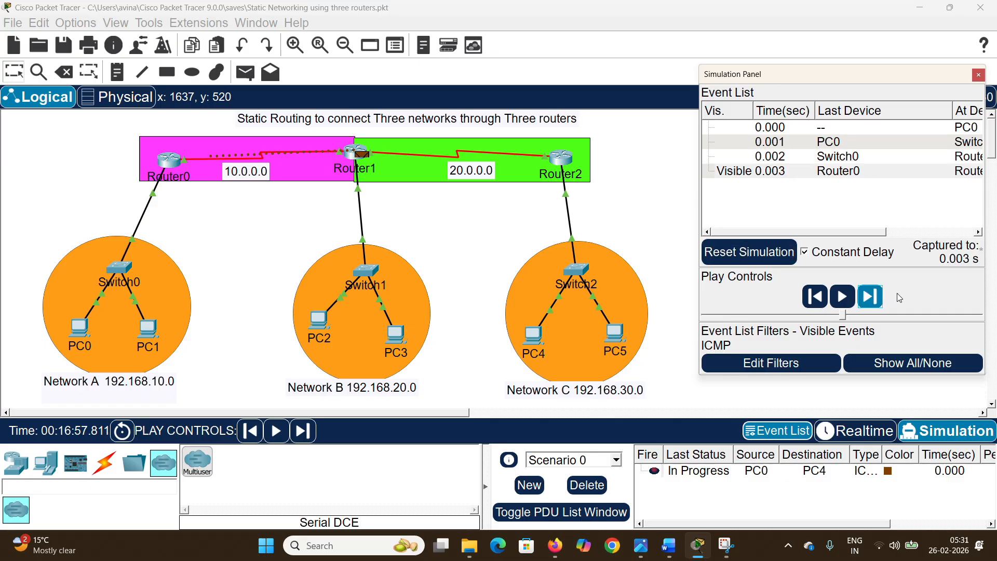
pyautogui.click(871, 300)
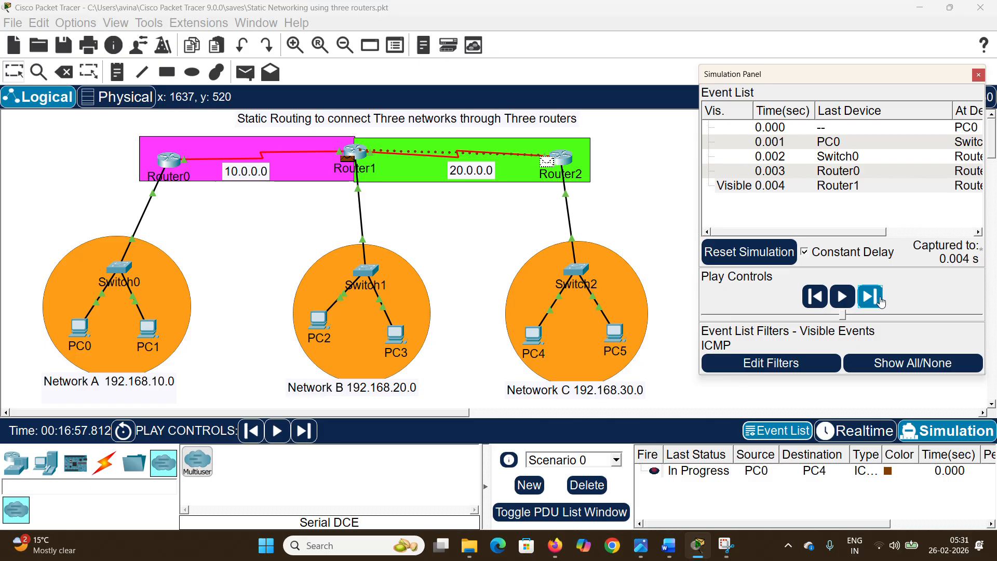
pyautogui.click(877, 301)
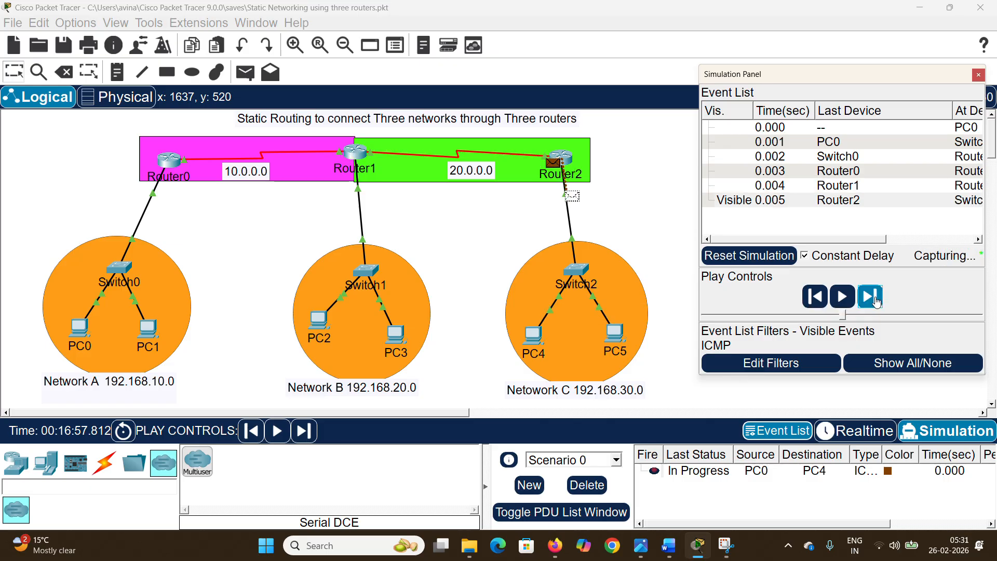
pyautogui.click(877, 301)
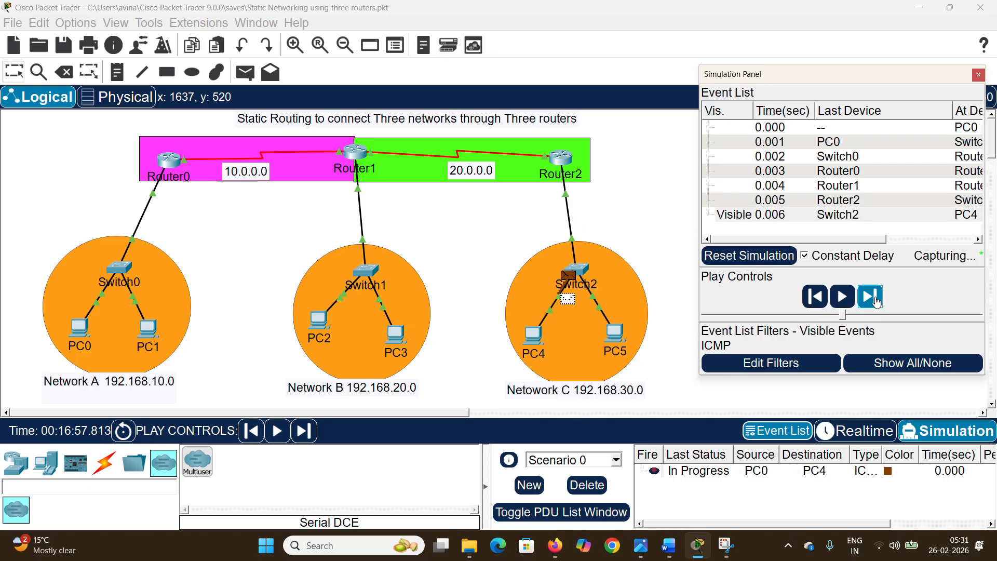
pyautogui.click(877, 301)
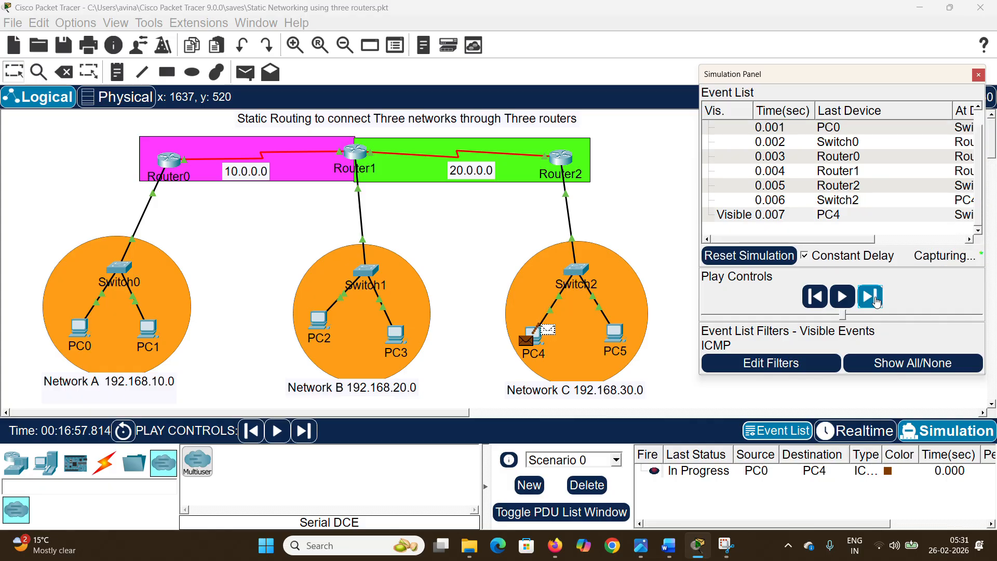
pyautogui.click(876, 302)
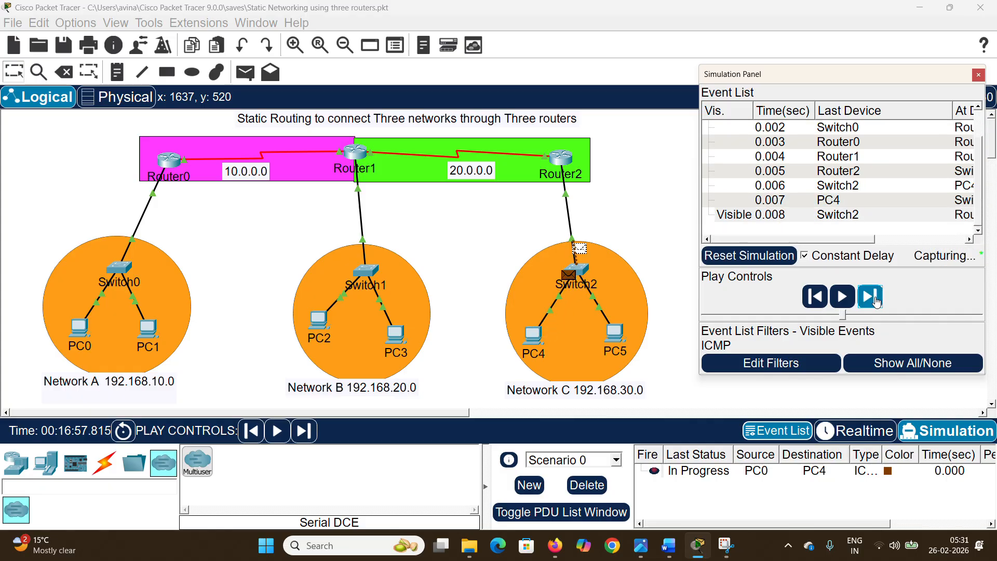
pyautogui.click(877, 301)
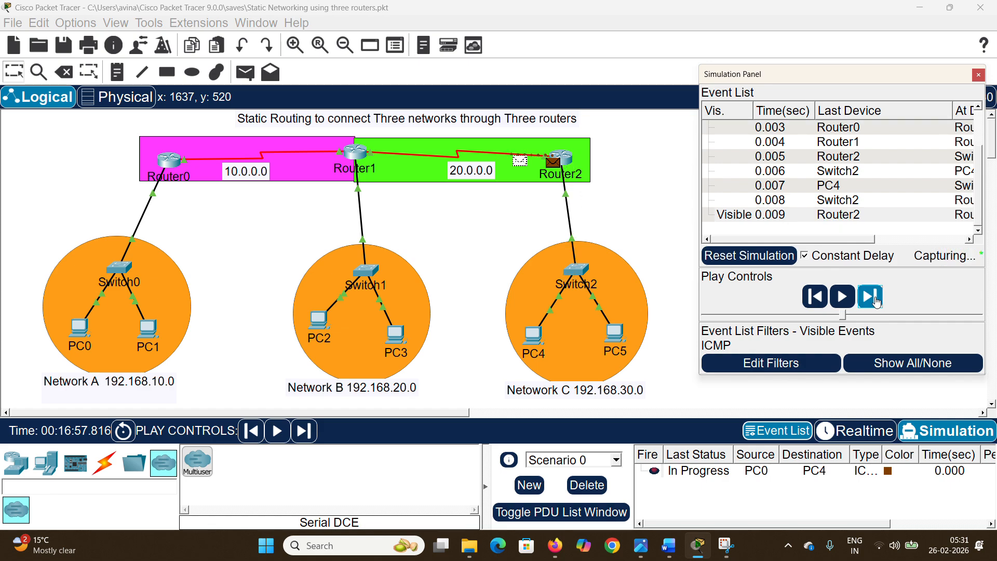
pyautogui.click(876, 301)
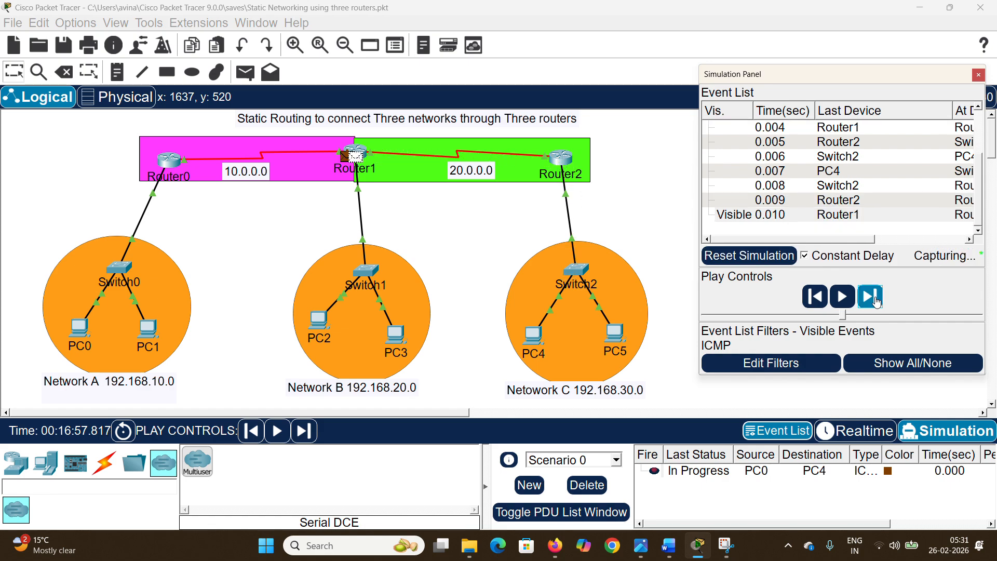
pyautogui.click(877, 301)
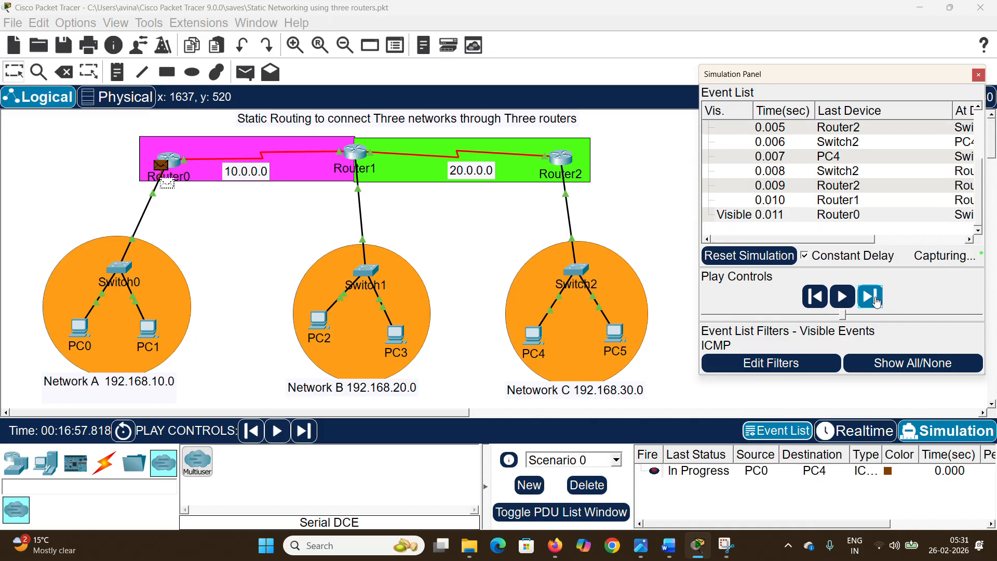
pyautogui.click(877, 301)
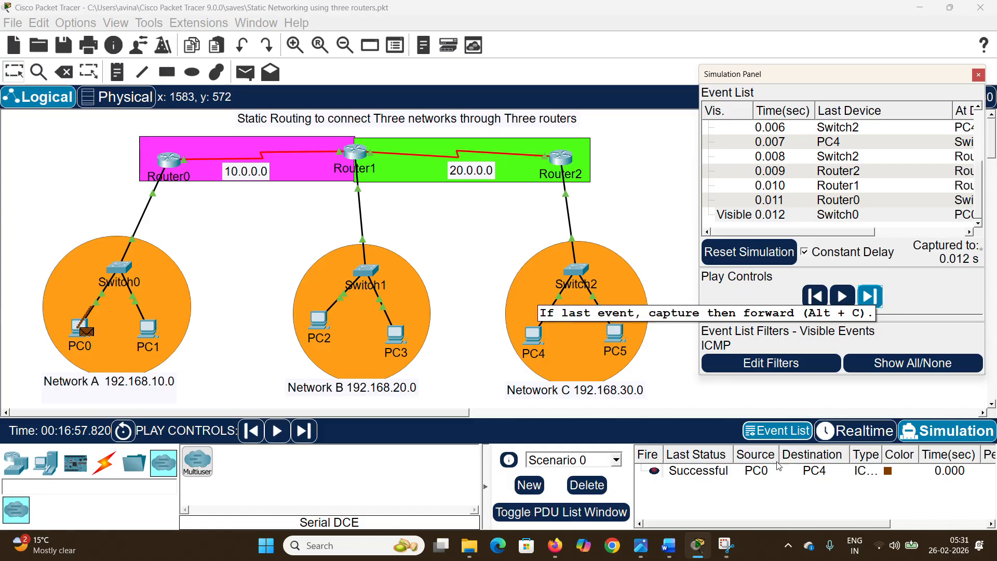
pyautogui.click(587, 485)
# Step: Switch to realtime mode and send a simple PDU from PC1 in Network A to PC5 in Network C
pyautogui.click(853, 438)
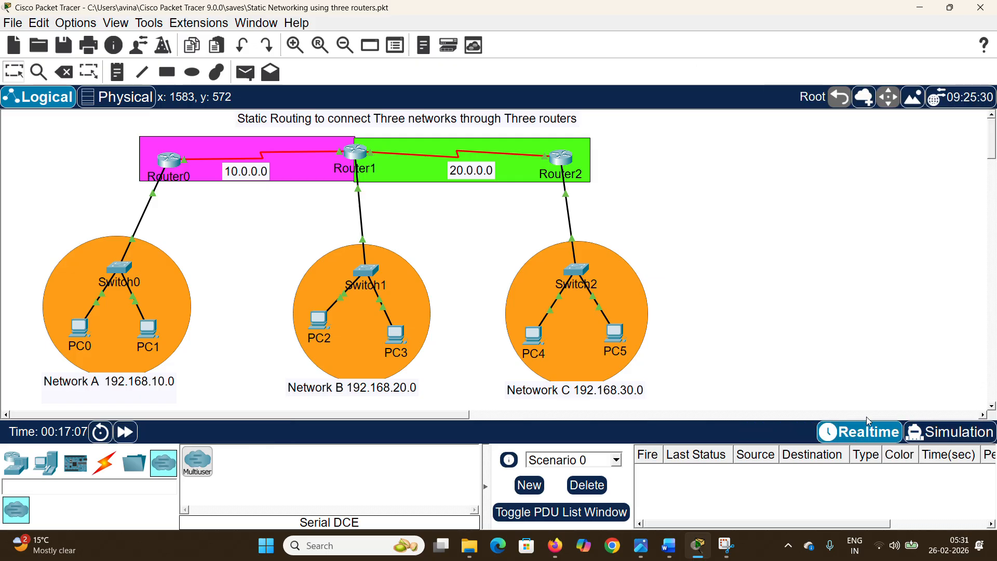
pyautogui.click(247, 82)
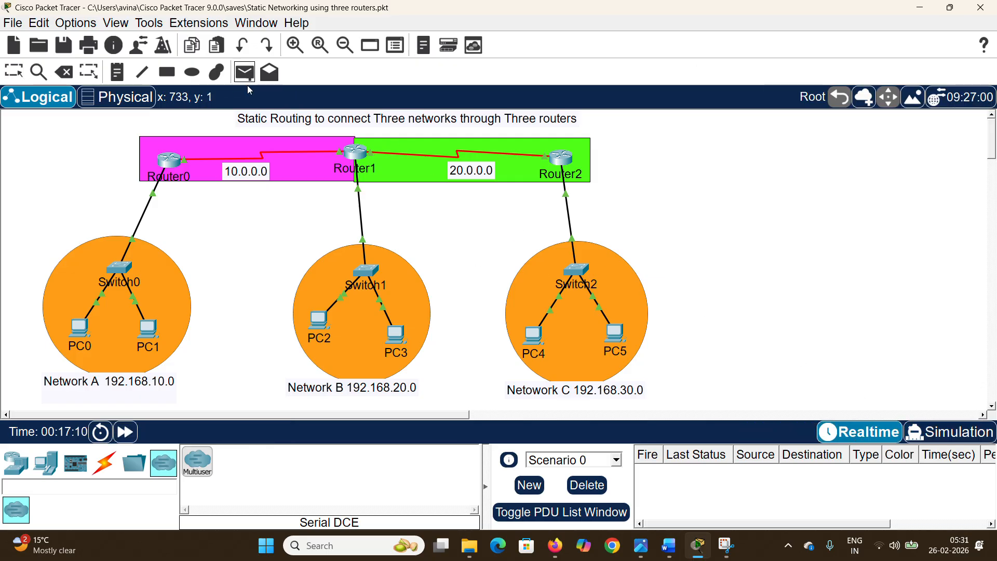
pyautogui.click(147, 329)
pyautogui.click(619, 335)
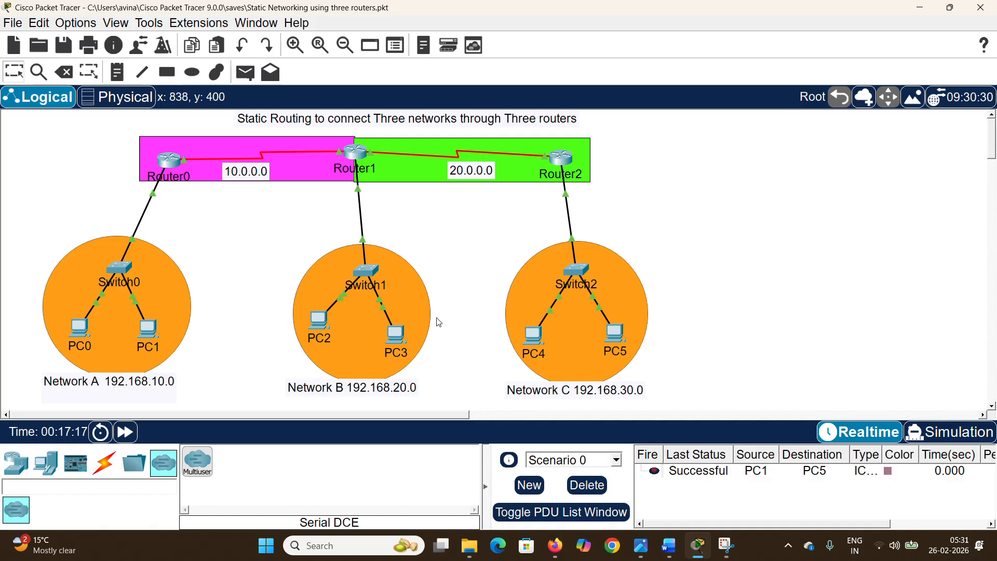
# Step: Open the command prompt on PC2 and ping 192.168.10.10 in Network A
pyautogui.click(316, 323)
pyautogui.click(563, 181)
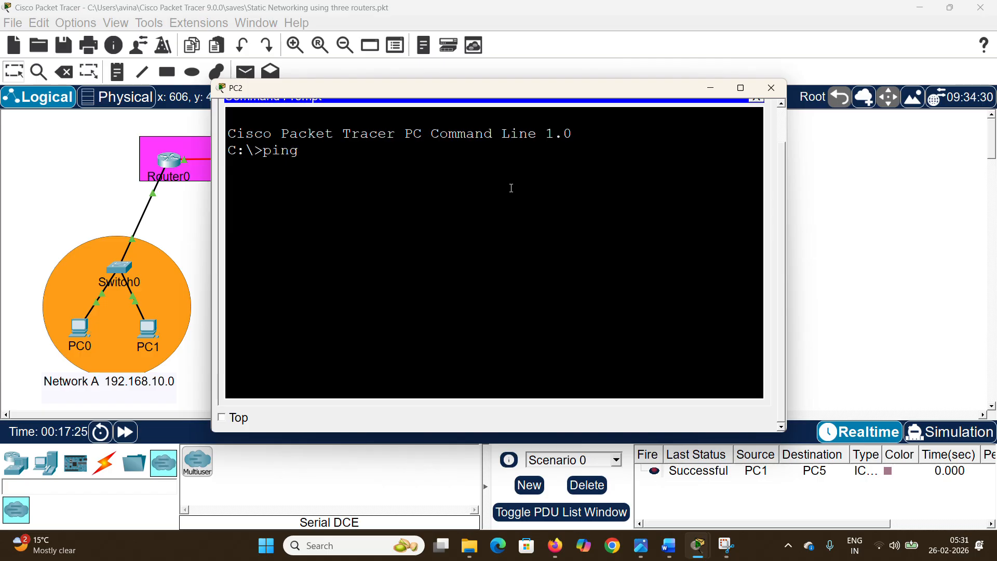
pyautogui.write('ping 192.168.10.10')
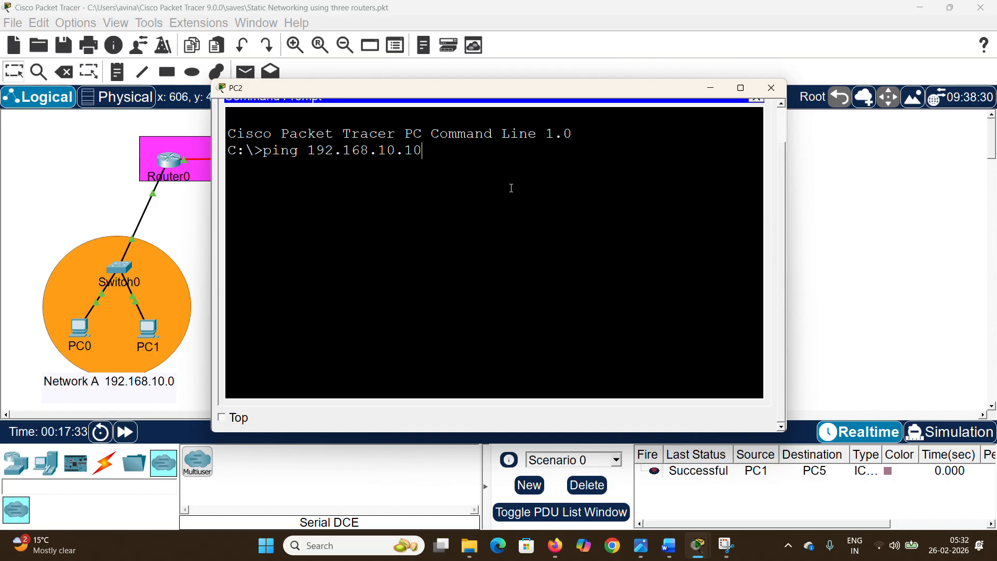
pyautogui.press('Return')
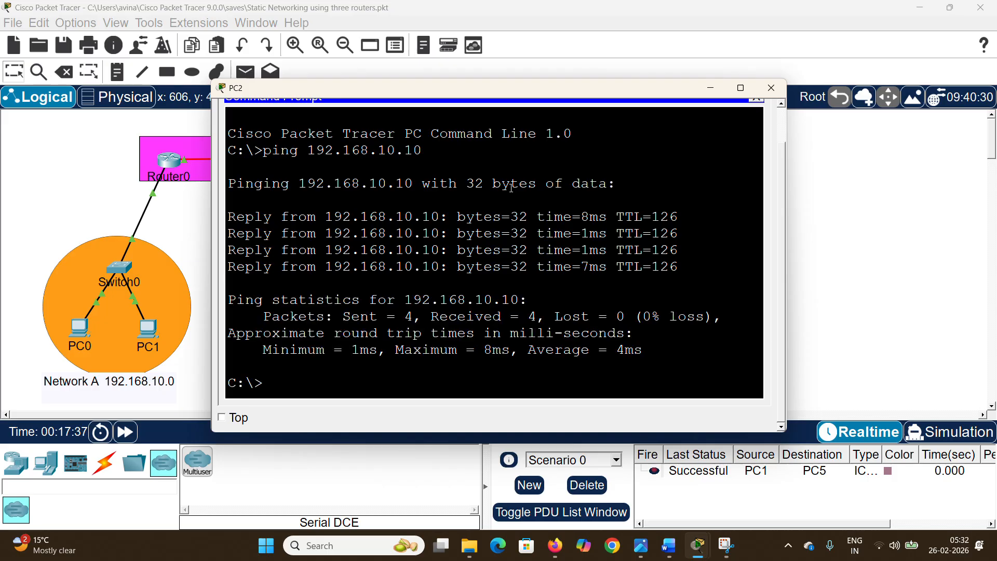
# Step: Ping 192.168.30.10 in Network C from PC2, then close its window and clear the PC1 to PC5 test scenario
pyautogui.press('Up')
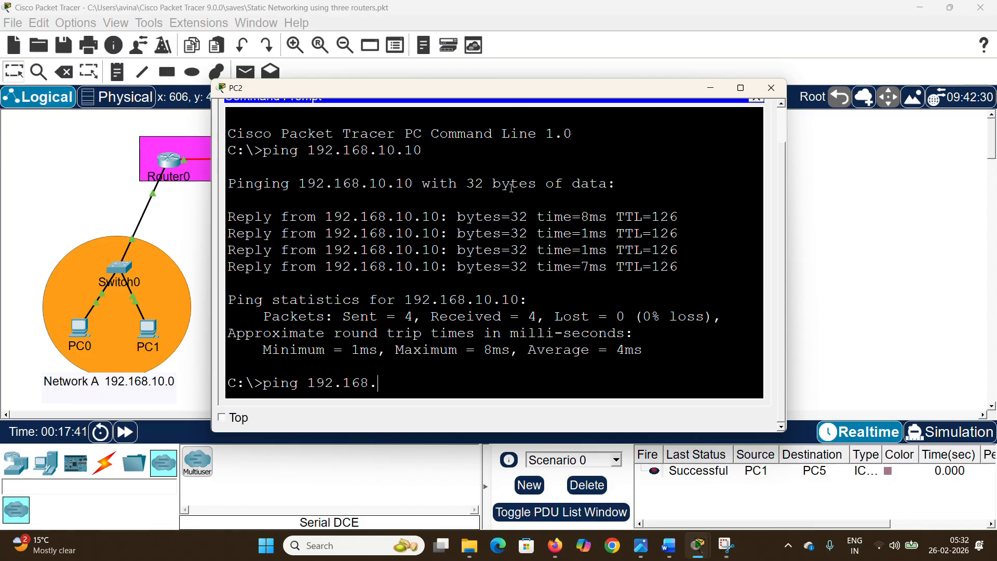
pyautogui.write('3')
pyautogui.write('0.10')
pyautogui.press('Return')
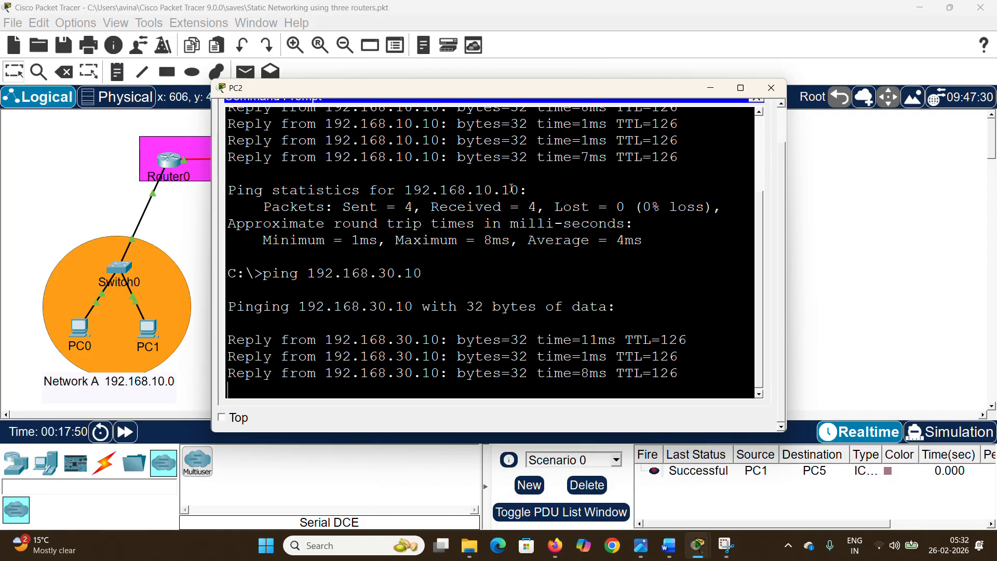
pyautogui.click(771, 88)
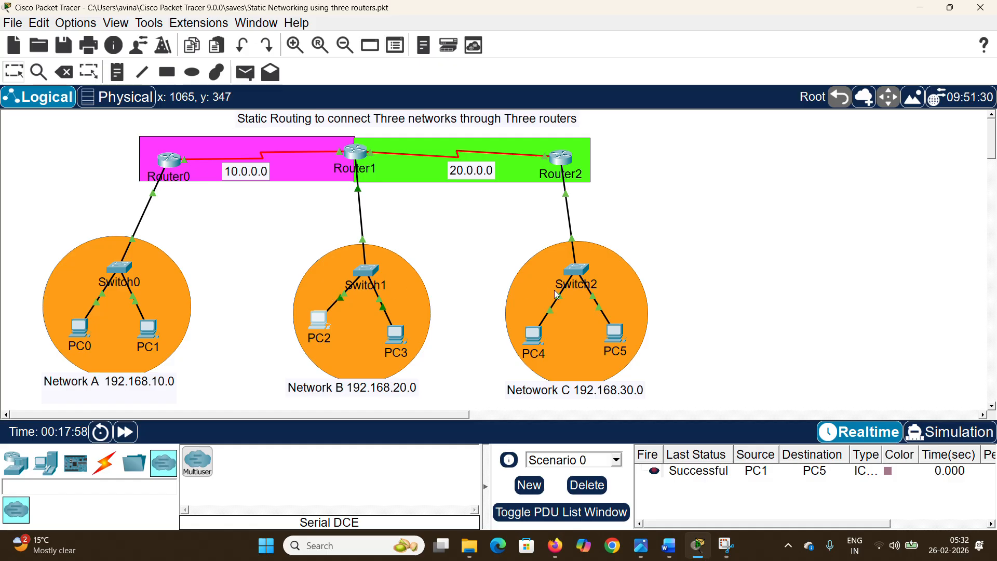
pyautogui.click(583, 484)
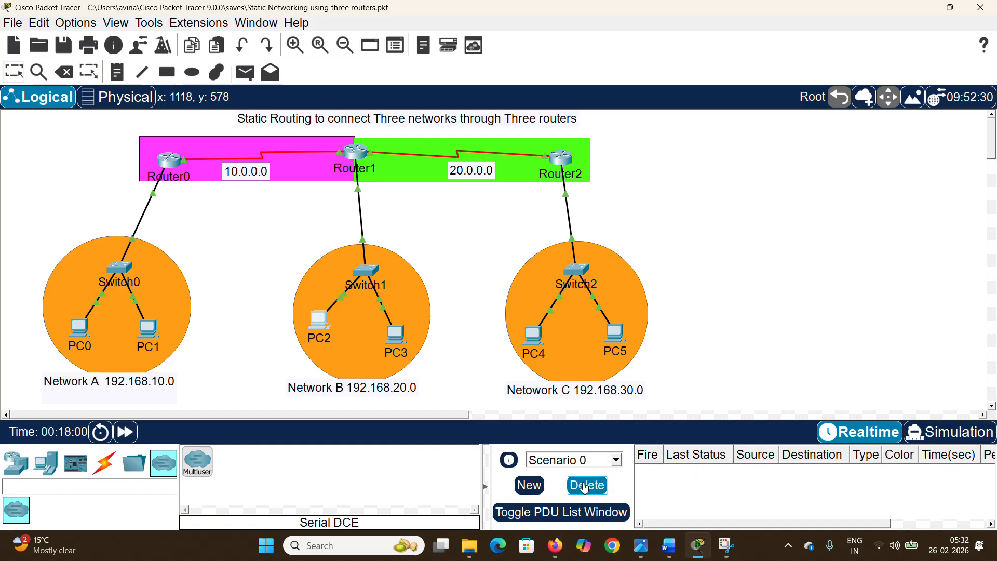